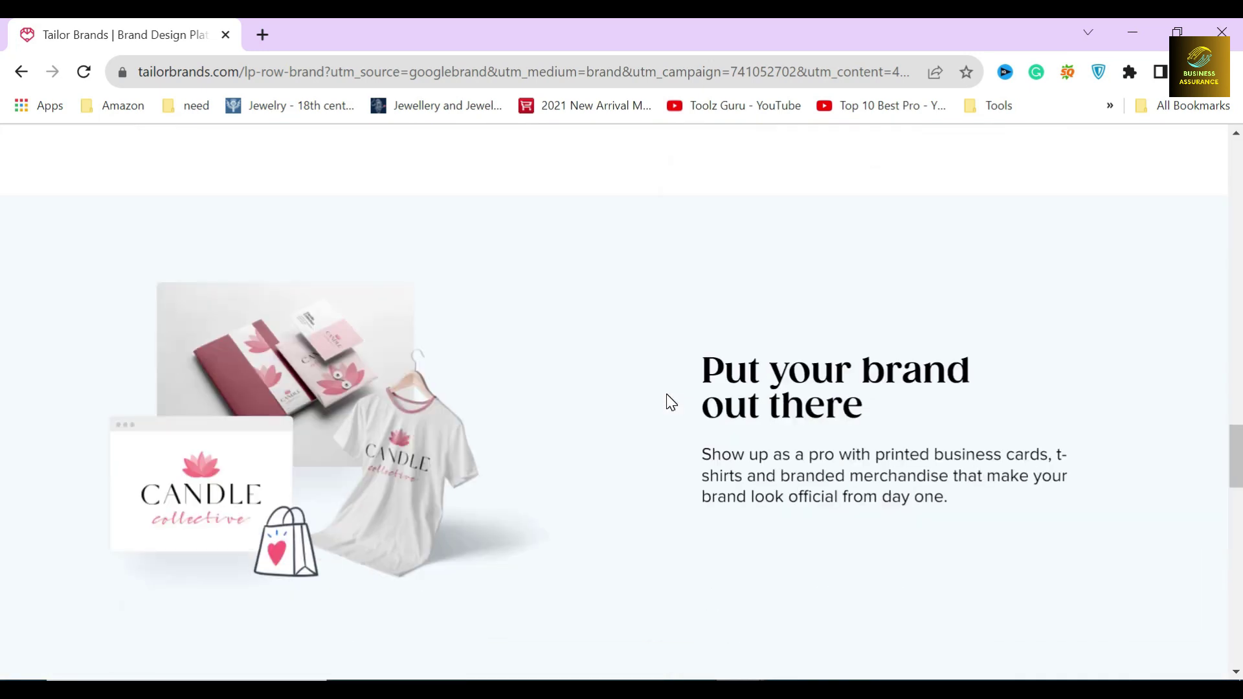
Step: Look over the Tailor Brands landing page, including the customer count, one-stop-shop section and business launch header
{"action": "scroll", "coordinate": [669, 402], "scroll_direction": "down", "scroll_amount": 9}
{"action": "scroll", "coordinate": [615, 356], "scroll_direction": "up", "scroll_amount": 2}
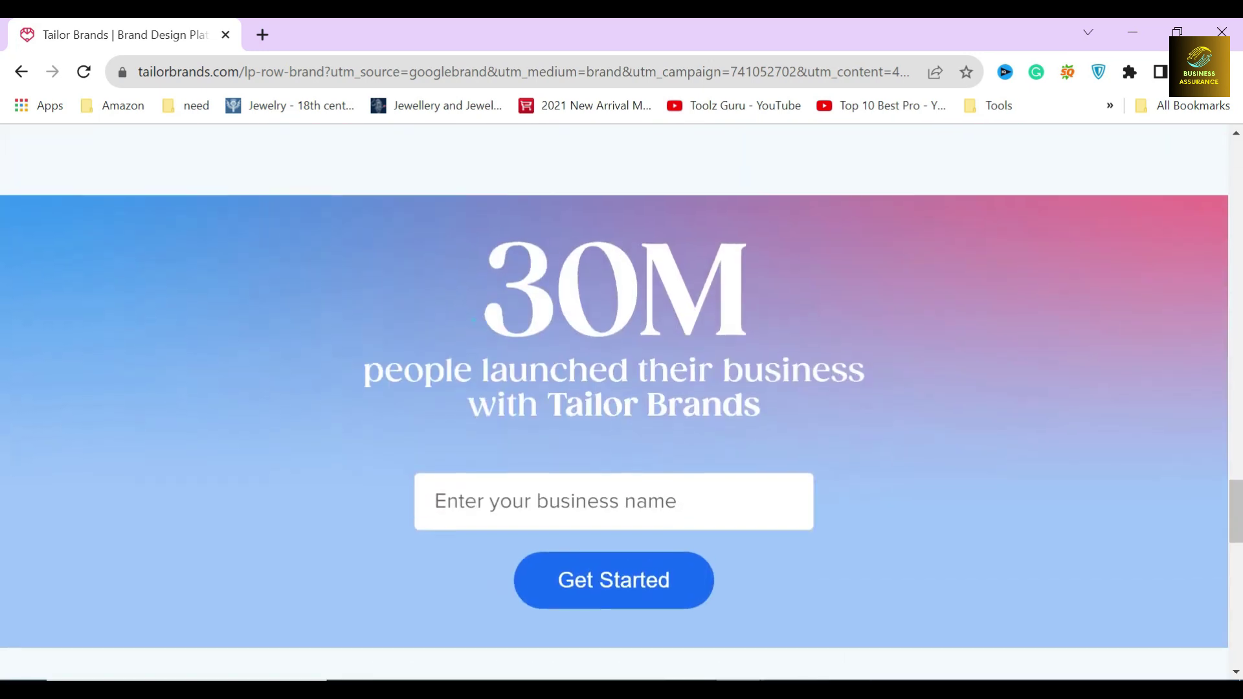
{"action": "left_click_drag", "start_coordinate": [482, 320], "coordinate": [786, 408]}
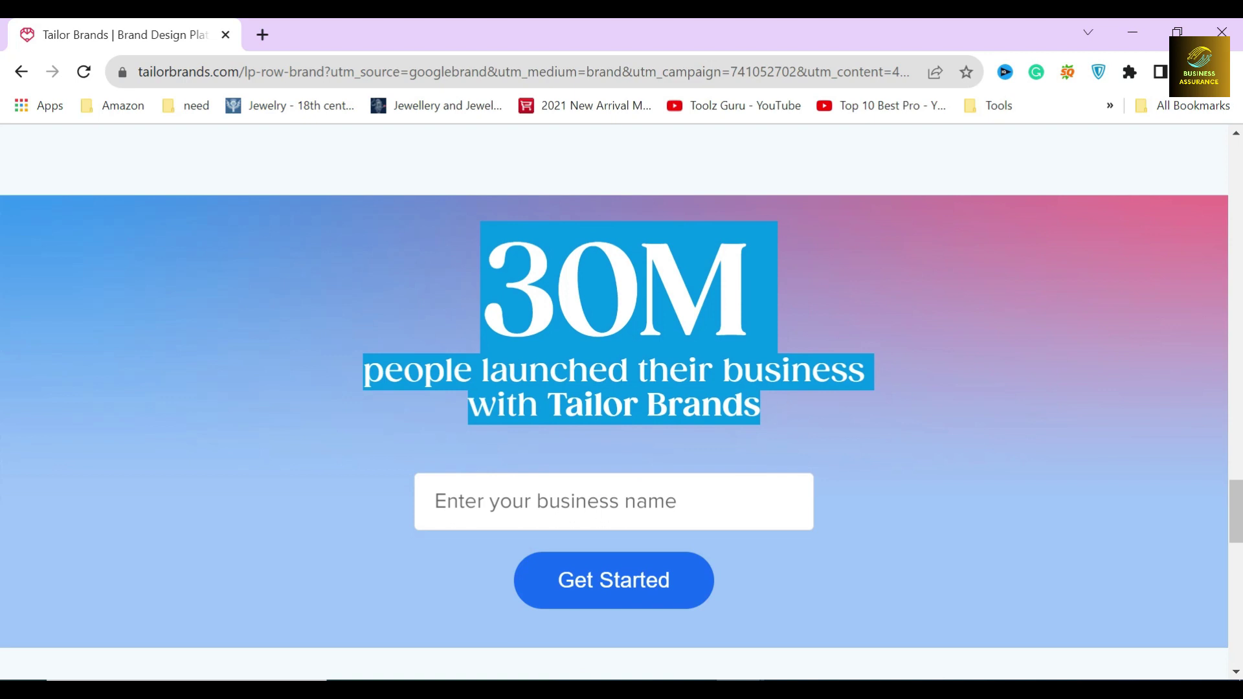
{"action": "left_click", "coordinate": [642, 380]}
{"action": "scroll", "coordinate": [647, 420], "scroll_direction": "up", "scroll_amount": 15}
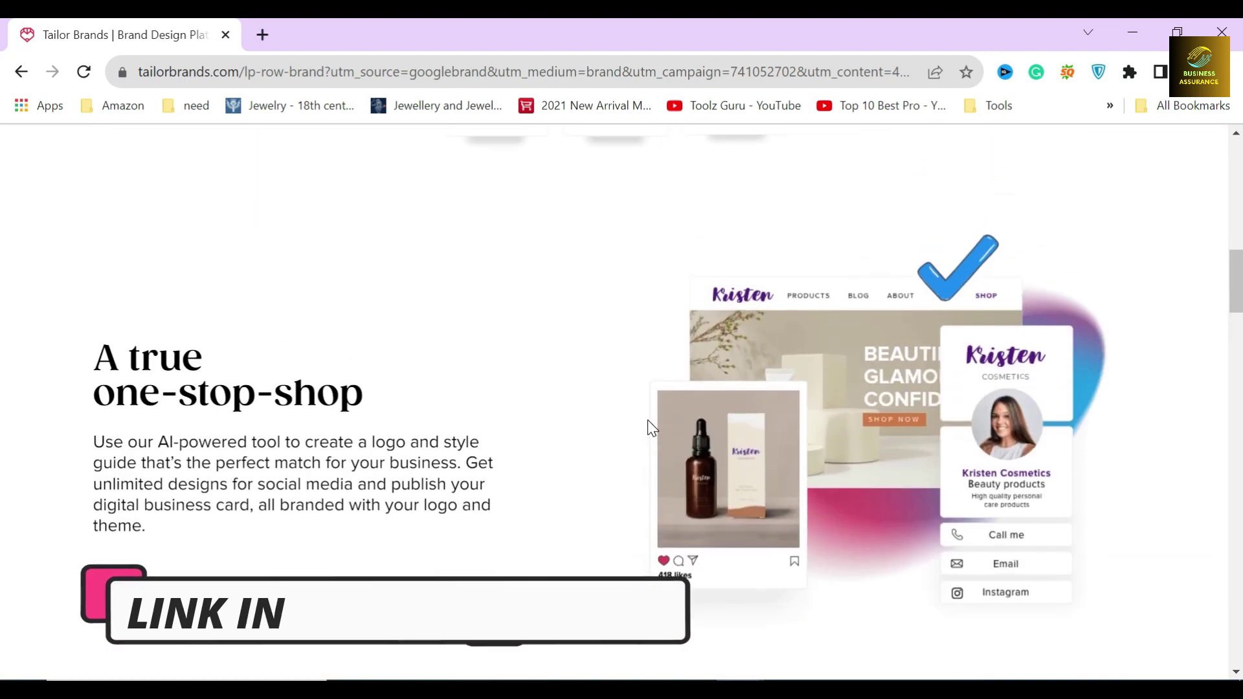
{"action": "left_click_drag", "start_coordinate": [61, 355], "coordinate": [411, 386]}
{"action": "left_click", "coordinate": [403, 335]}
{"action": "scroll", "coordinate": [525, 375], "scroll_direction": "up", "scroll_amount": 15}
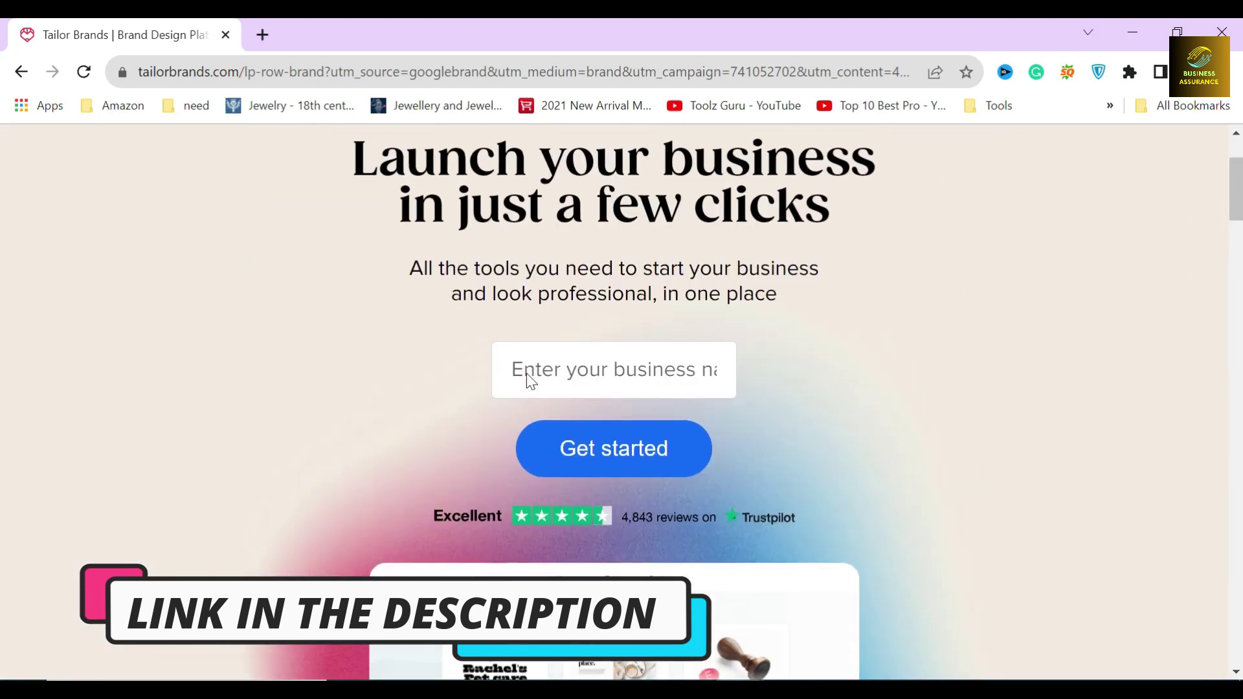
{"action": "left_click", "coordinate": [253, 336]}
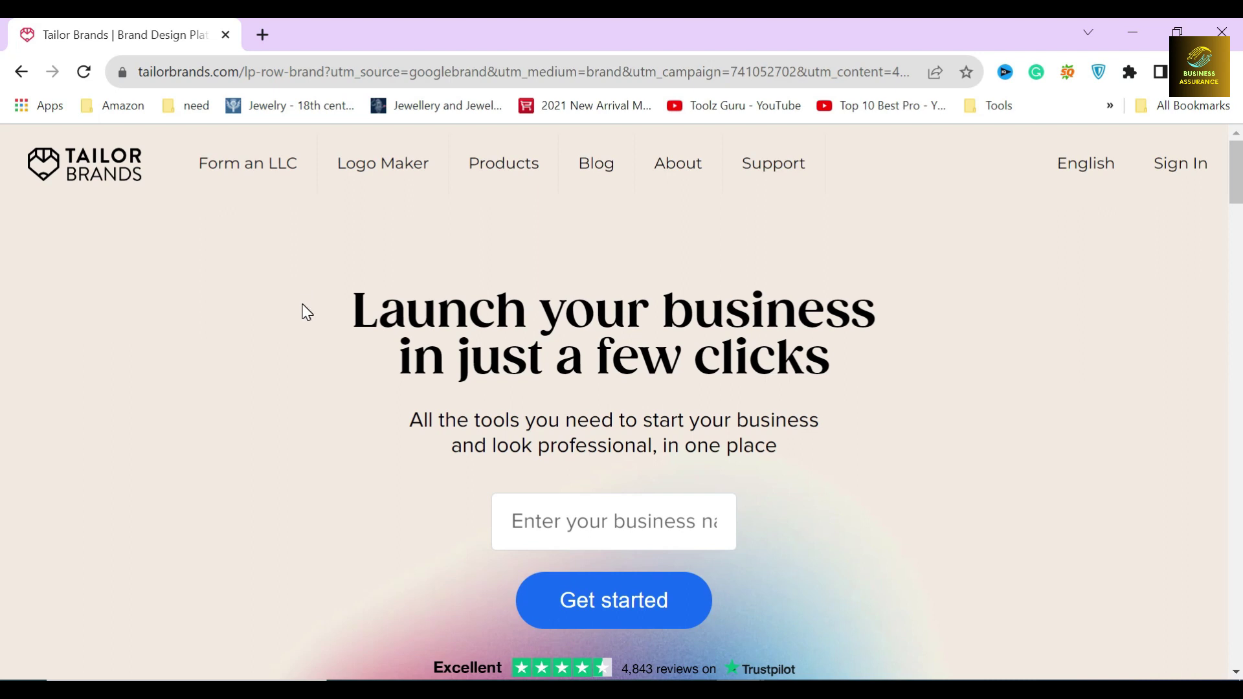
Step: Open the Form an LLC page and read its main heading
{"action": "left_click", "coordinate": [250, 161]}
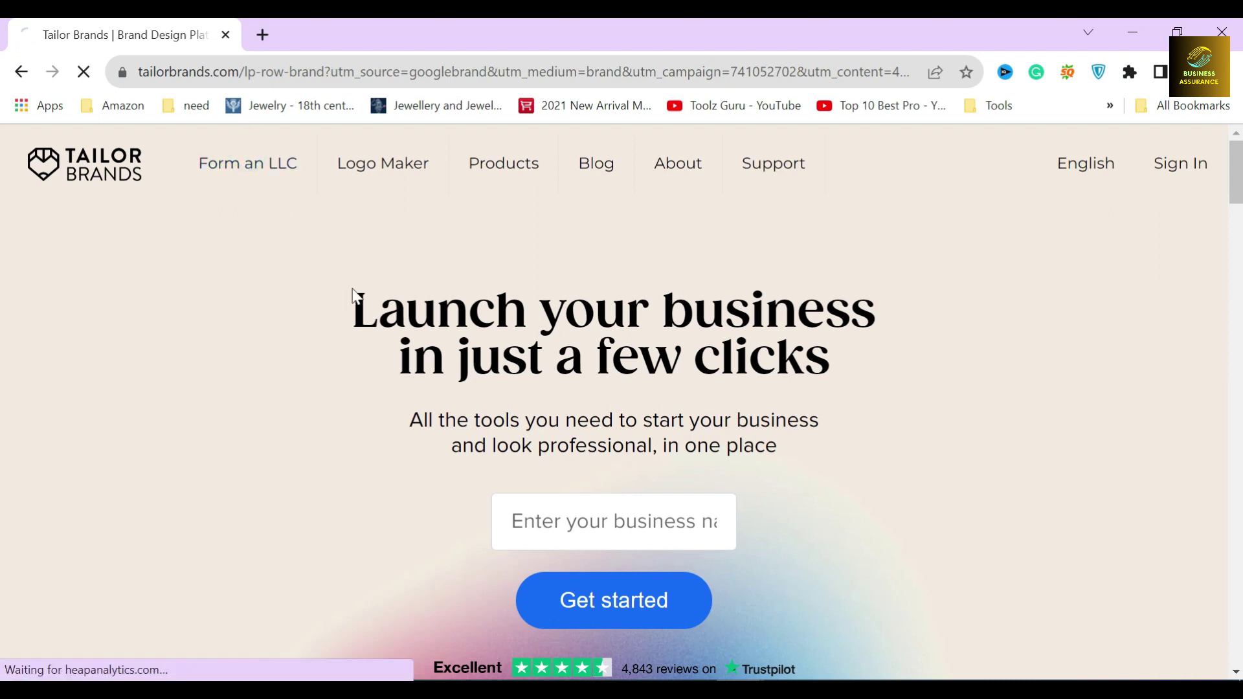
{"action": "left_click_drag", "start_coordinate": [84, 294], "coordinate": [471, 344]}
{"action": "left_click", "coordinate": [471, 344]}
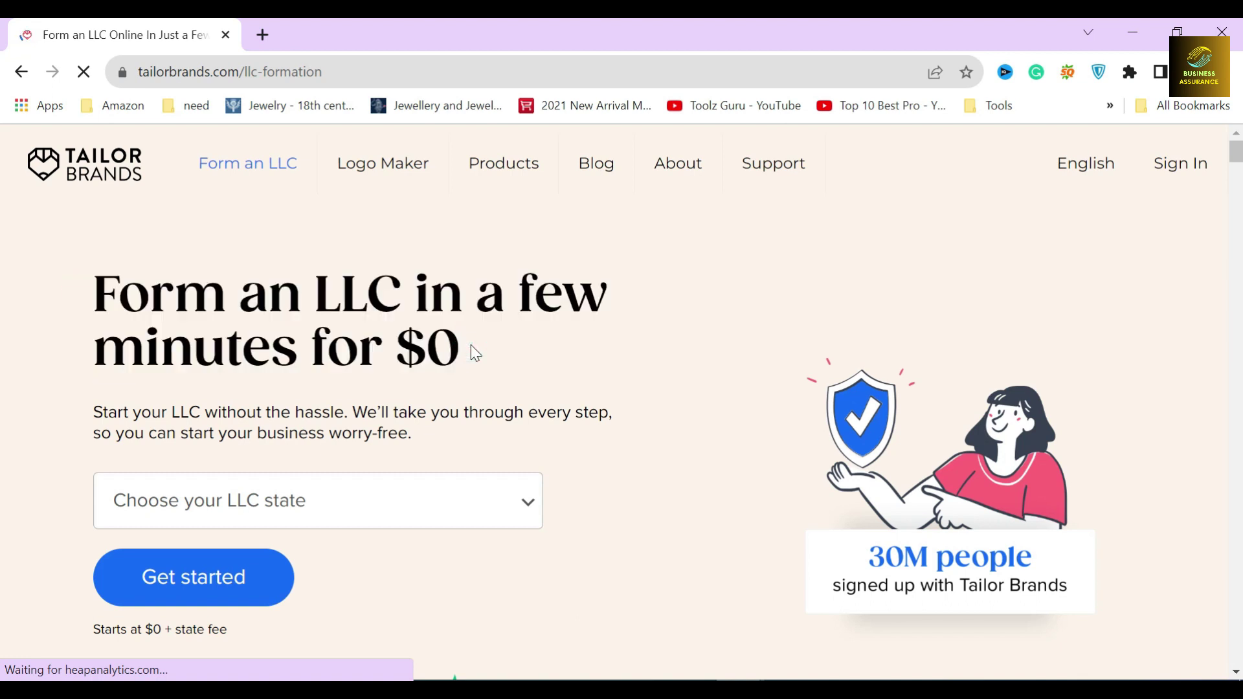
Step: Choose New Hampshire as the LLC state and start the registration
{"action": "left_click", "coordinate": [317, 505]}
{"action": "scroll", "coordinate": [259, 259], "scroll_direction": "down", "scroll_amount": 10}
{"action": "scroll", "coordinate": [268, 401], "scroll_direction": "up", "scroll_amount": 10}
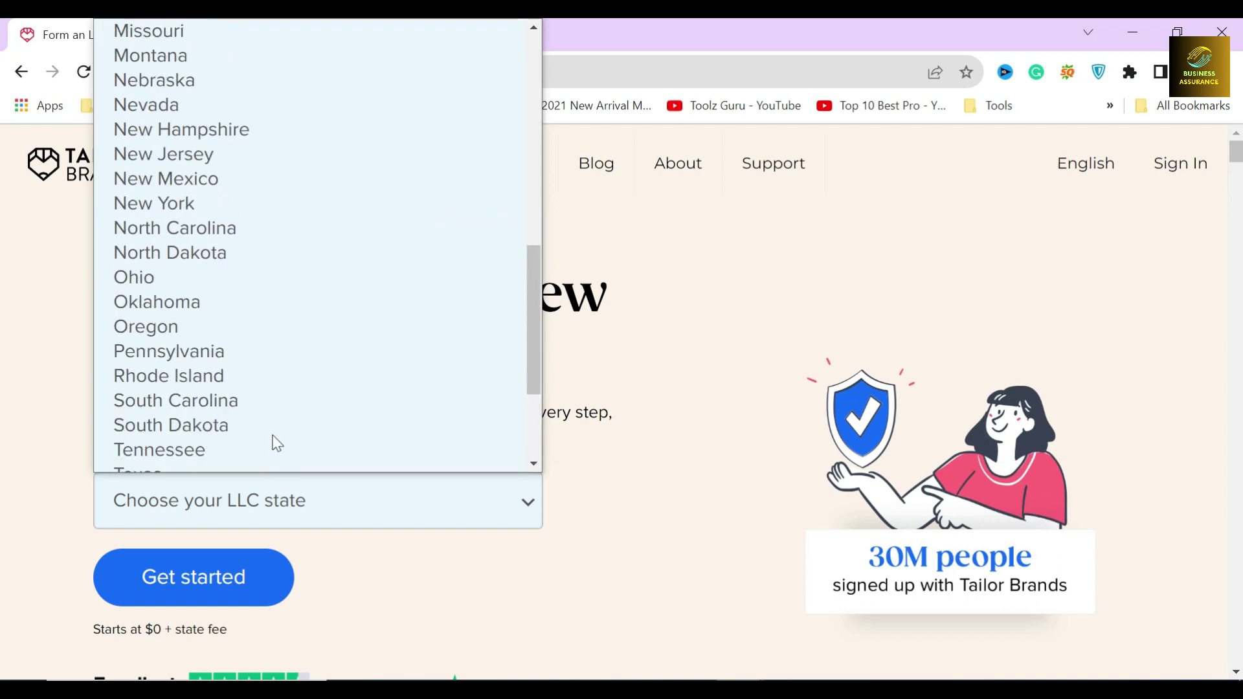
{"action": "scroll", "coordinate": [272, 414], "scroll_direction": "down", "scroll_amount": 3}
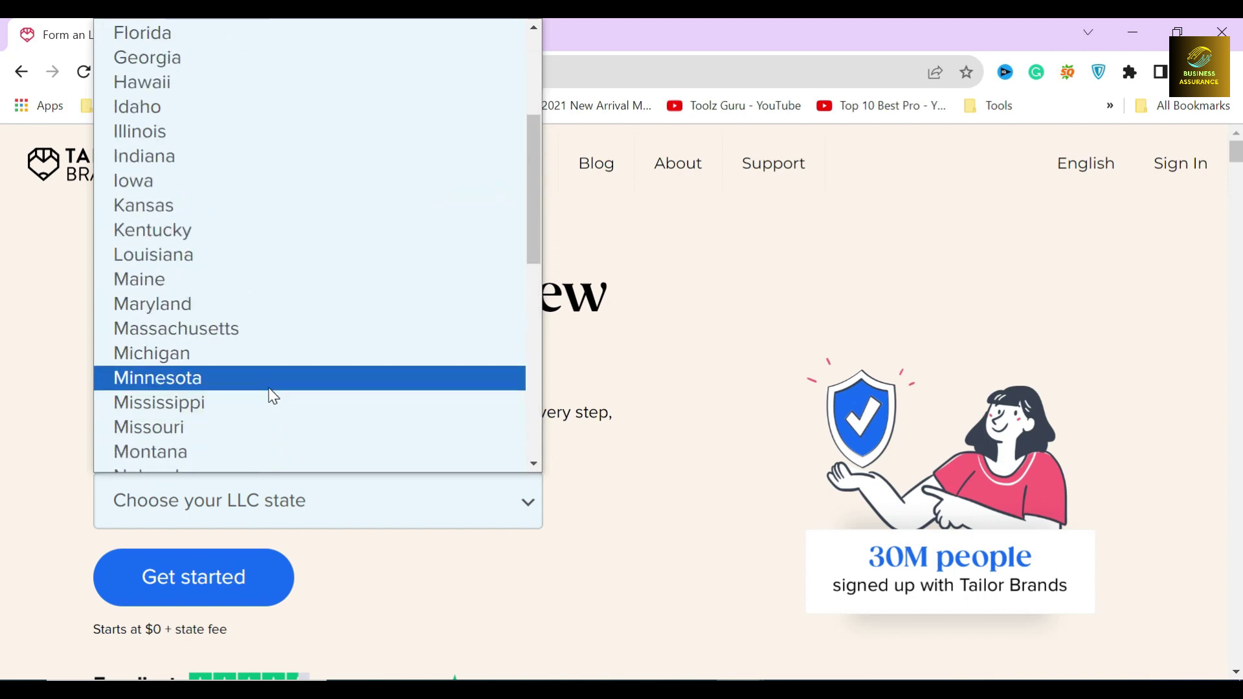
{"action": "scroll", "coordinate": [272, 392], "scroll_direction": "down", "scroll_amount": 3}
{"action": "left_click", "coordinate": [239, 331]}
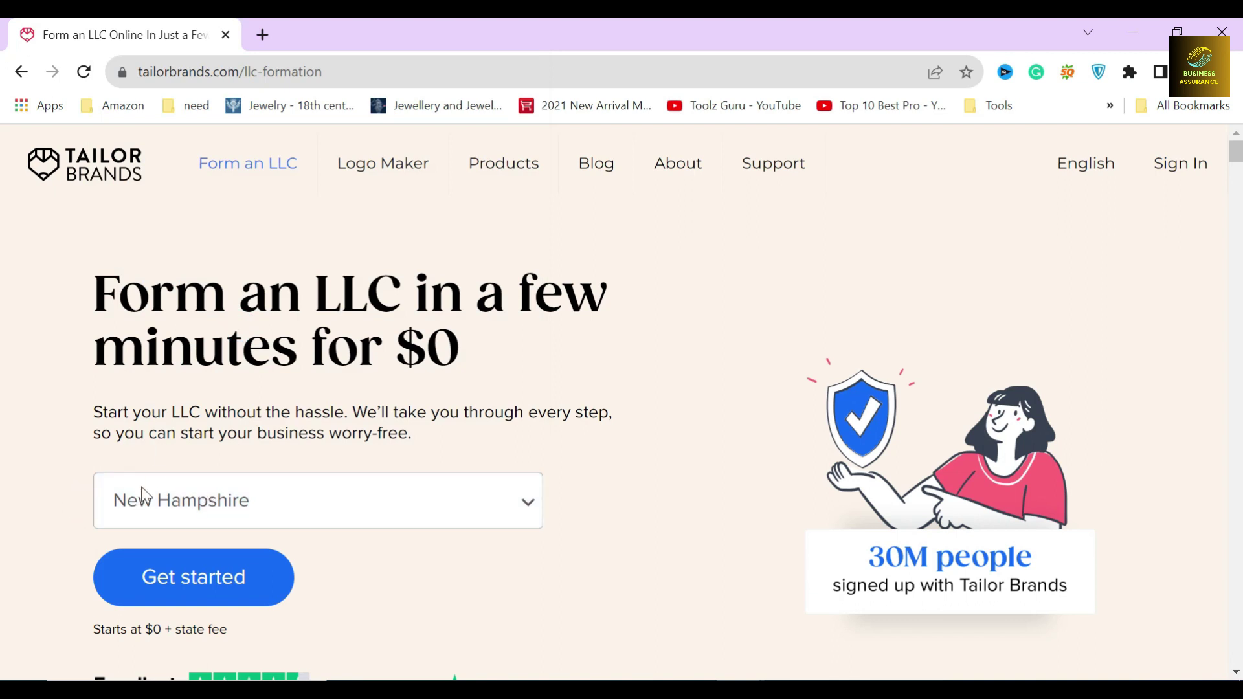
{"action": "left_click", "coordinate": [208, 595]}
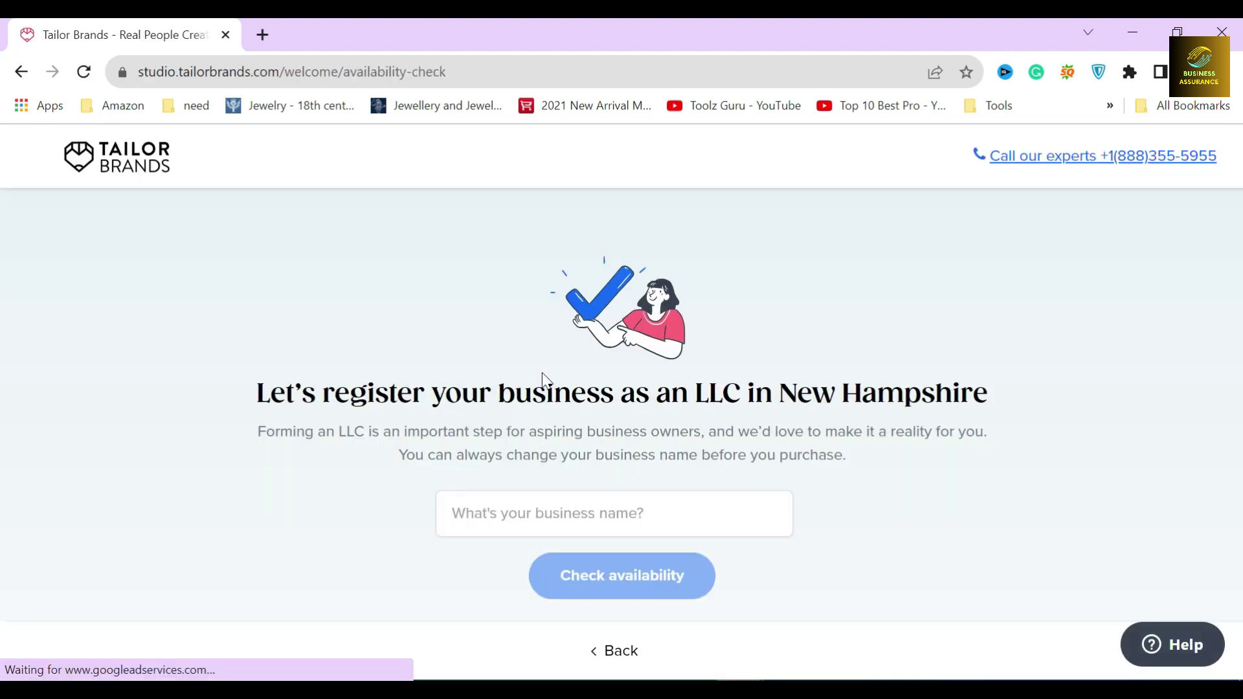
Step: Enter ASDF FA as the business name and check its availability
{"action": "type", "text": "ASDF"}
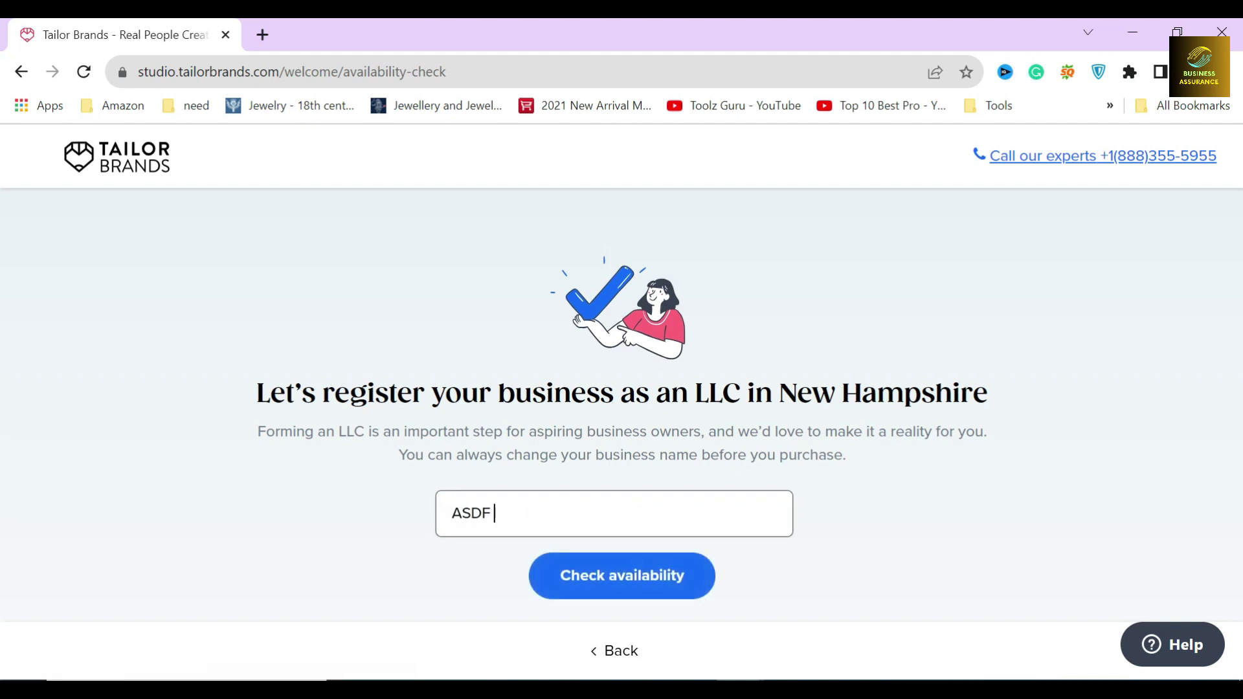
{"action": "left_click", "coordinate": [422, 537]}
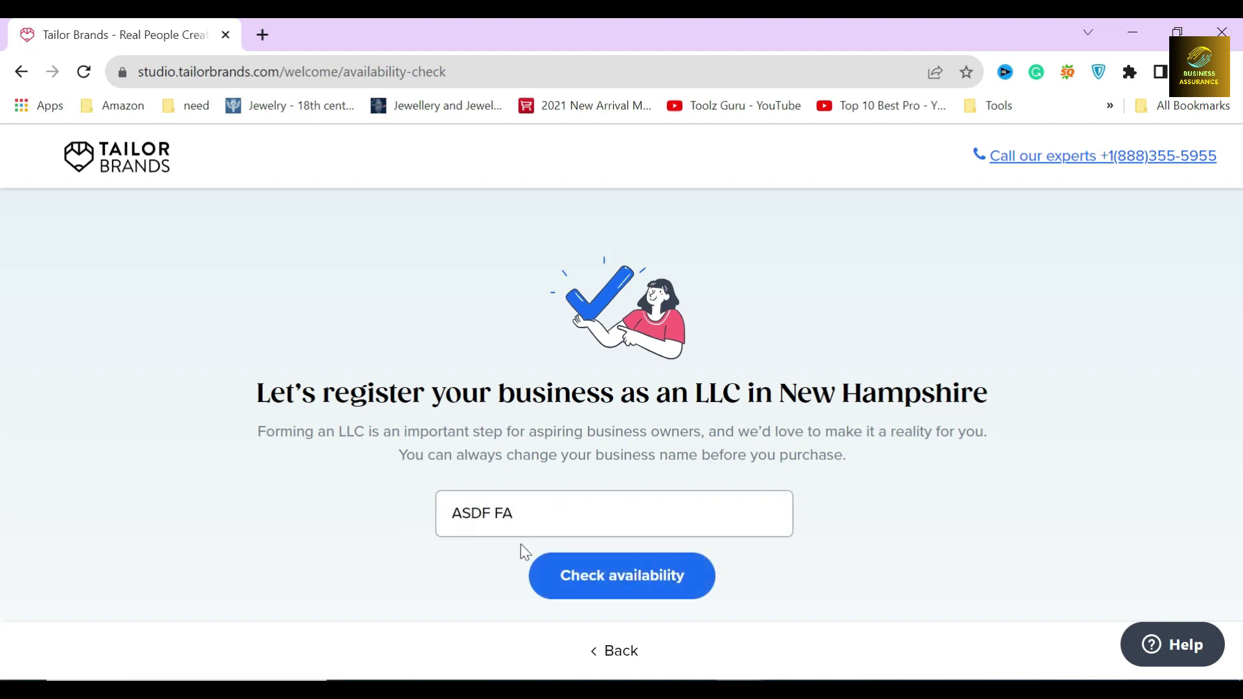
{"action": "left_click", "coordinate": [610, 576]}
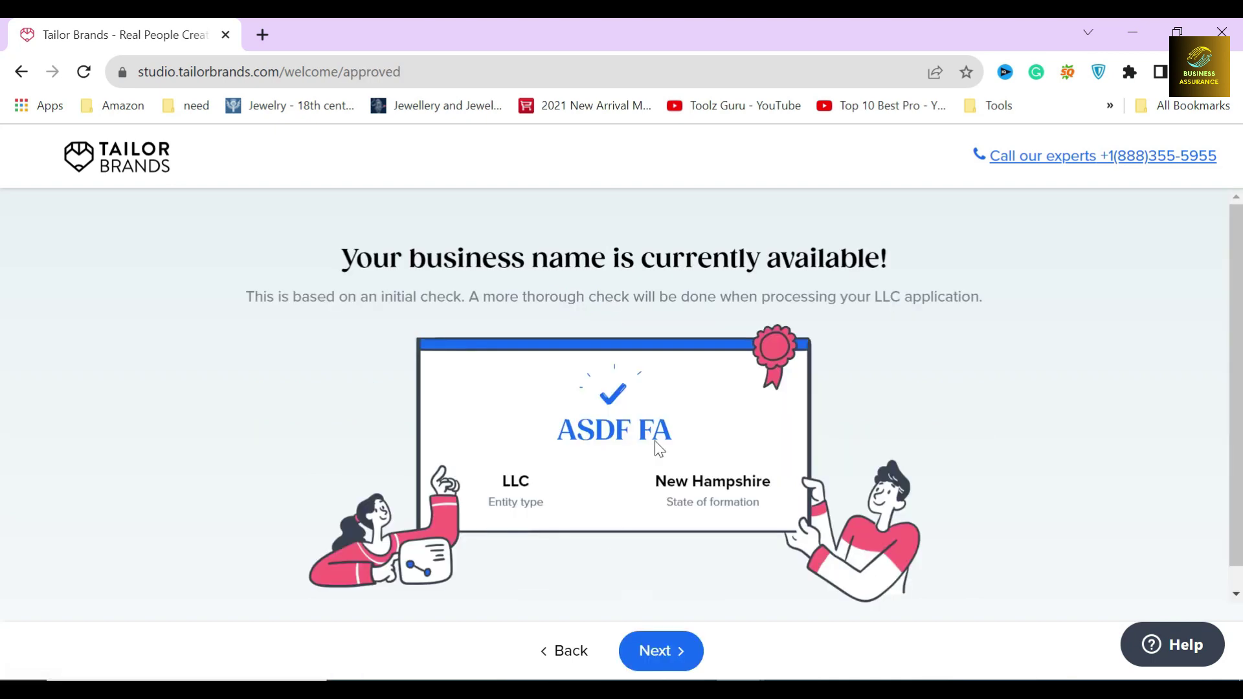
Step: Read the availability result for the business name and continue to the question about what the business offers
{"action": "left_click_drag", "start_coordinate": [546, 436], "coordinate": [694, 436]}
{"action": "left_click", "coordinate": [529, 401]}
{"action": "left_click_drag", "start_coordinate": [333, 268], "coordinate": [898, 281]}
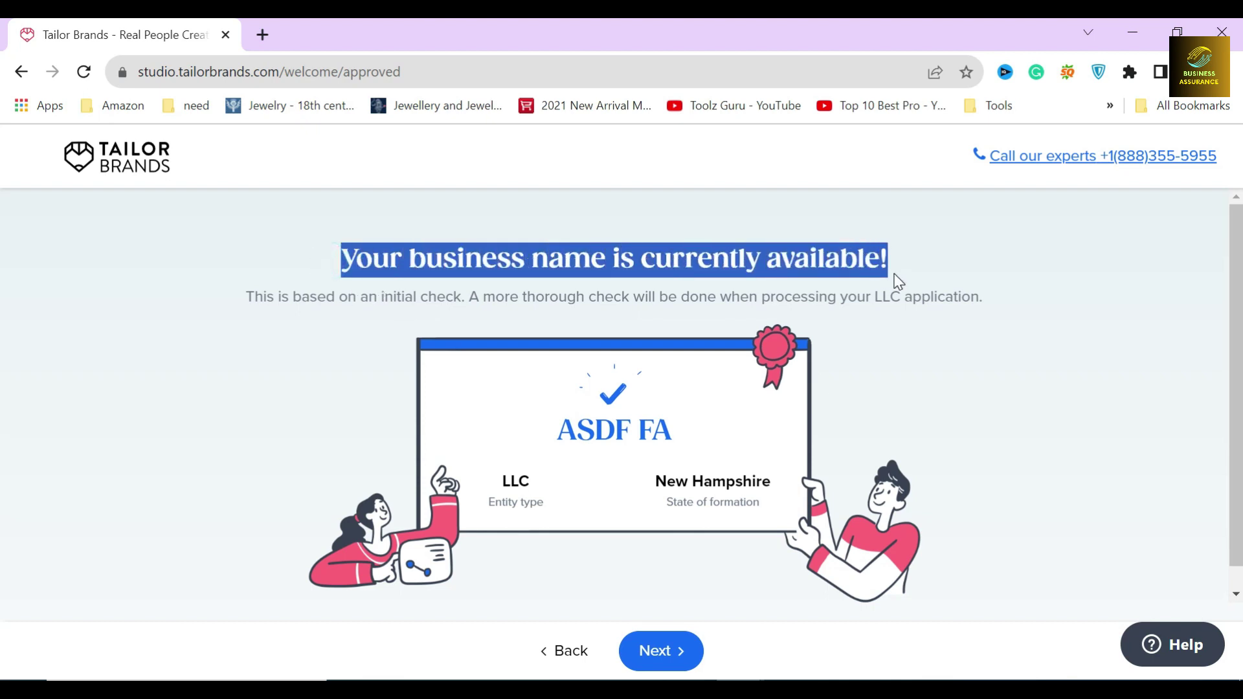
{"action": "left_click", "coordinate": [942, 258]}
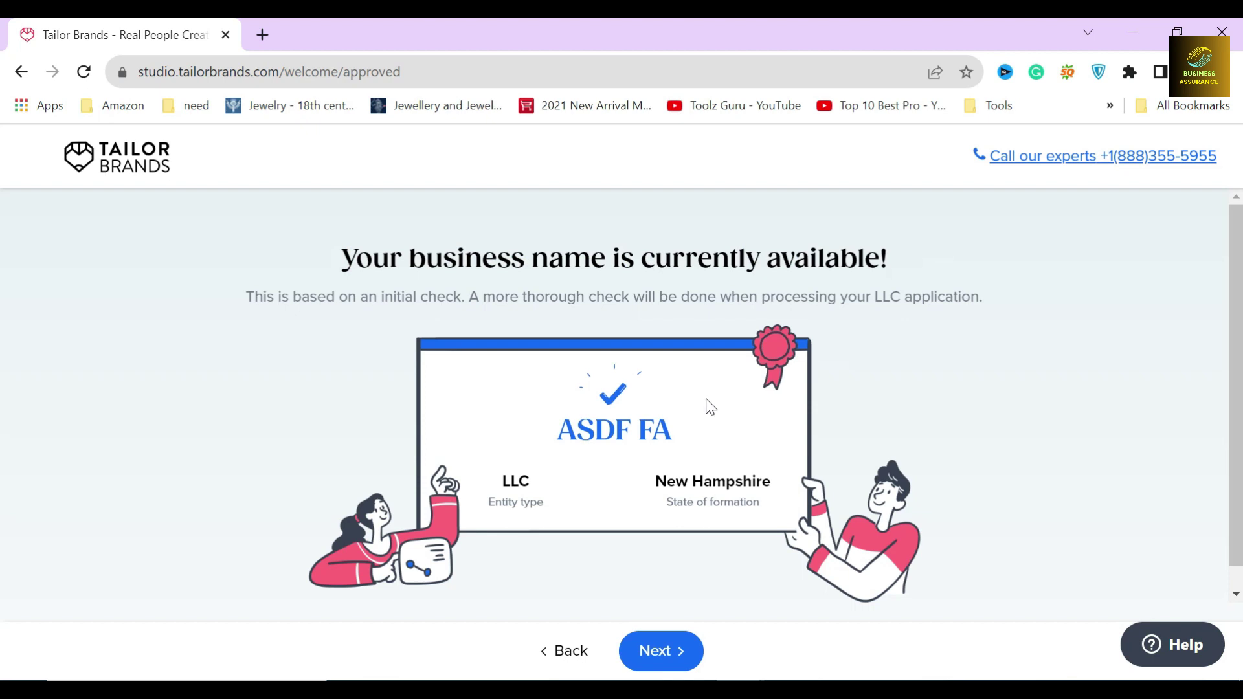
{"action": "left_click", "coordinate": [668, 653]}
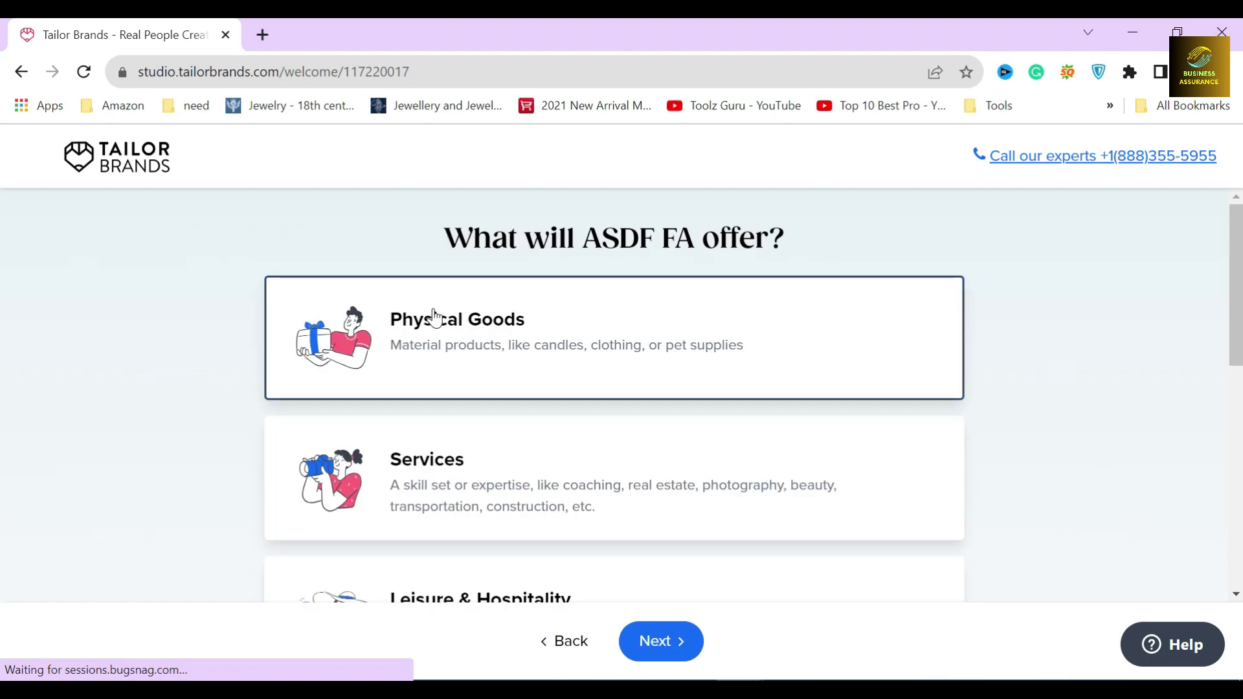
Step: Examine the business offering categories from Physical Goods through Other
{"action": "scroll", "coordinate": [427, 336], "scroll_direction": "down", "scroll_amount": 7}
{"action": "scroll", "coordinate": [426, 346], "scroll_direction": "up", "scroll_amount": 7}
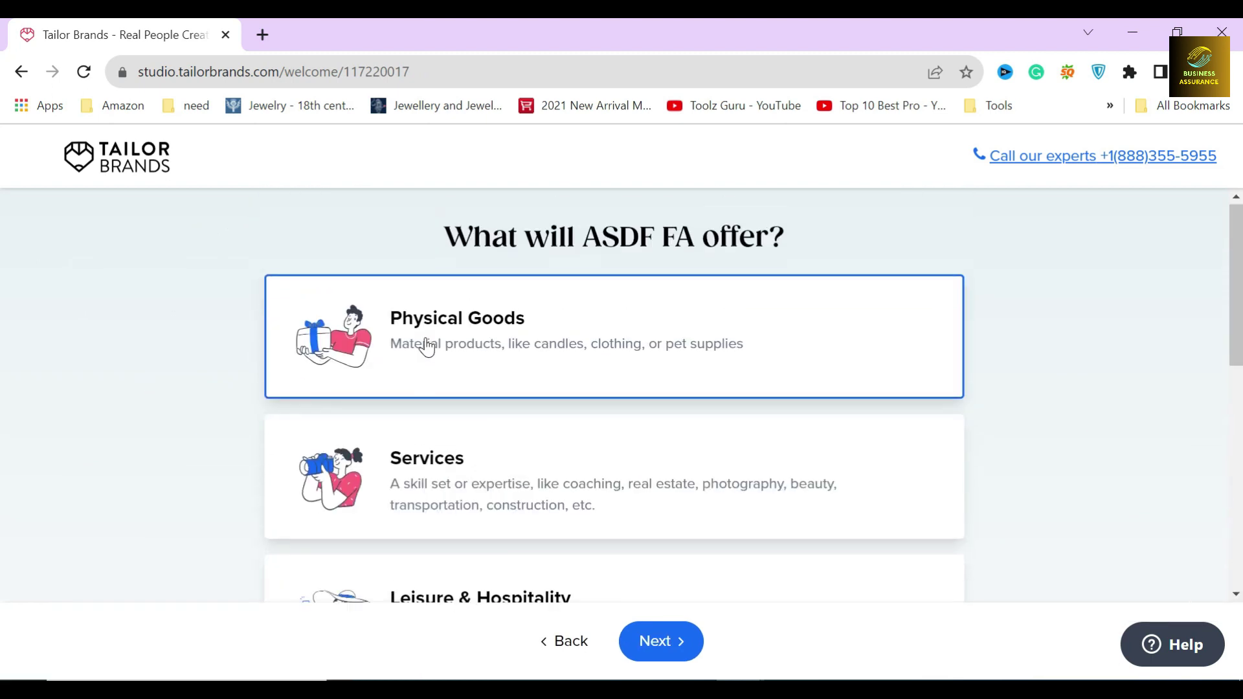
{"action": "left_click", "coordinate": [234, 335]}
{"action": "scroll", "coordinate": [235, 335], "scroll_direction": "down", "scroll_amount": 3}
{"action": "left_click", "coordinate": [236, 336]}
{"action": "scroll", "coordinate": [247, 344], "scroll_direction": "down", "scroll_amount": 2}
{"action": "left_click", "coordinate": [251, 298]}
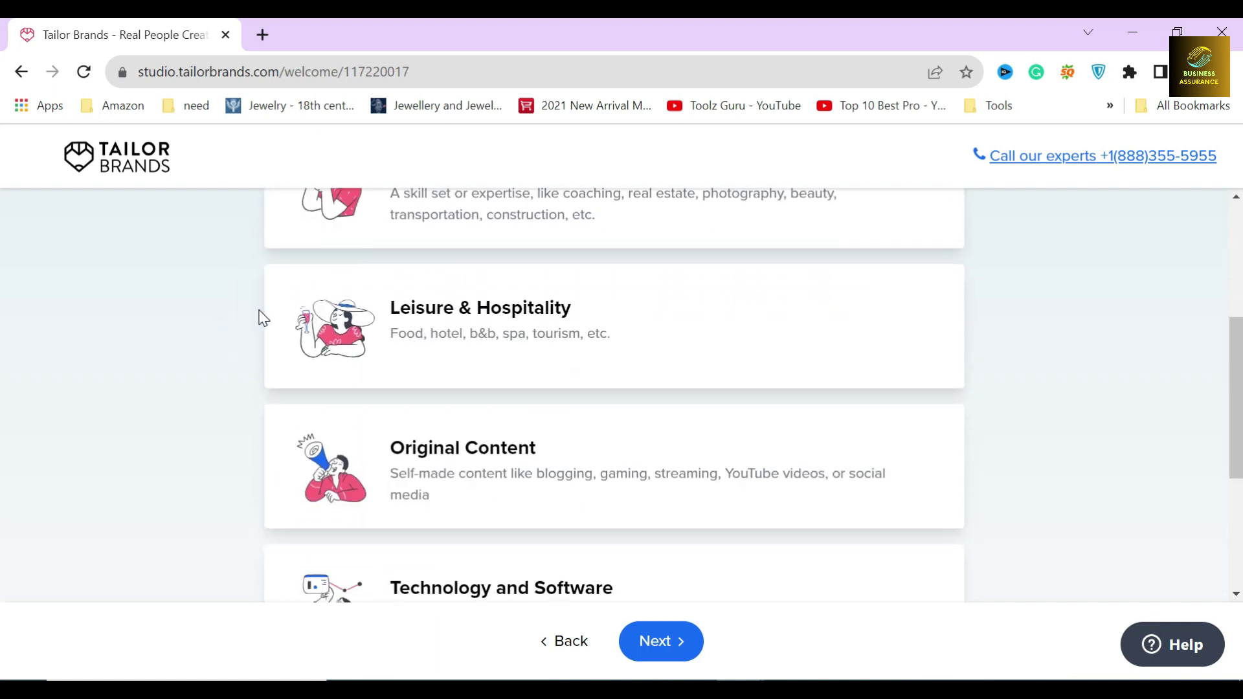
{"action": "scroll", "coordinate": [261, 317], "scroll_direction": "down", "scroll_amount": 3}
{"action": "scroll", "coordinate": [255, 279], "scroll_direction": "down", "scroll_amount": 1}
{"action": "left_click", "coordinate": [246, 292]}
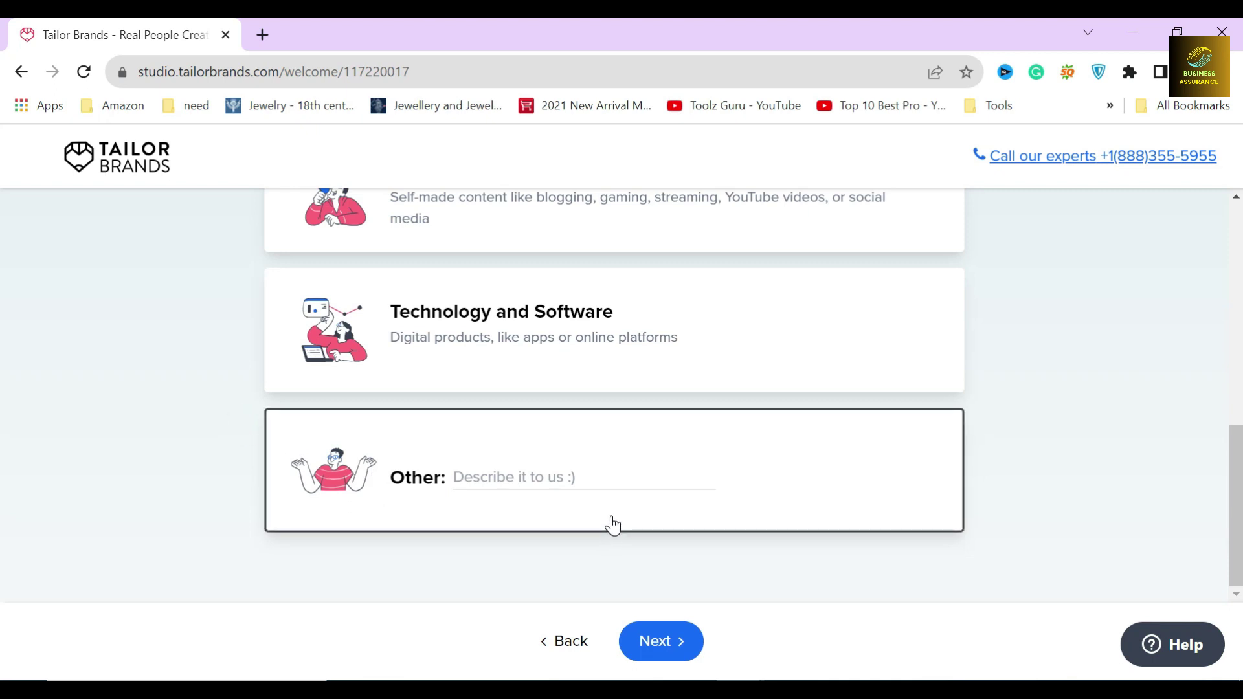
Step: Select Physical Goods as what the business will offer and continue
{"action": "scroll", "coordinate": [612, 524], "scroll_direction": "up", "scroll_amount": 8}
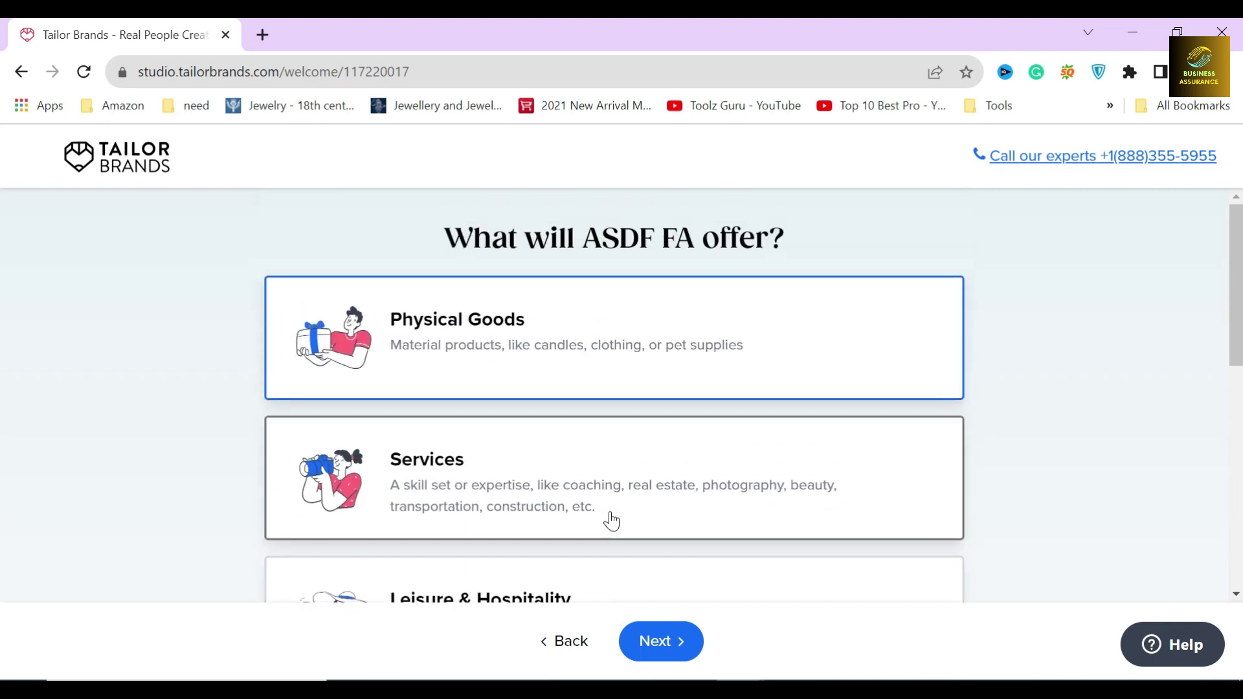
{"action": "left_click", "coordinate": [459, 332]}
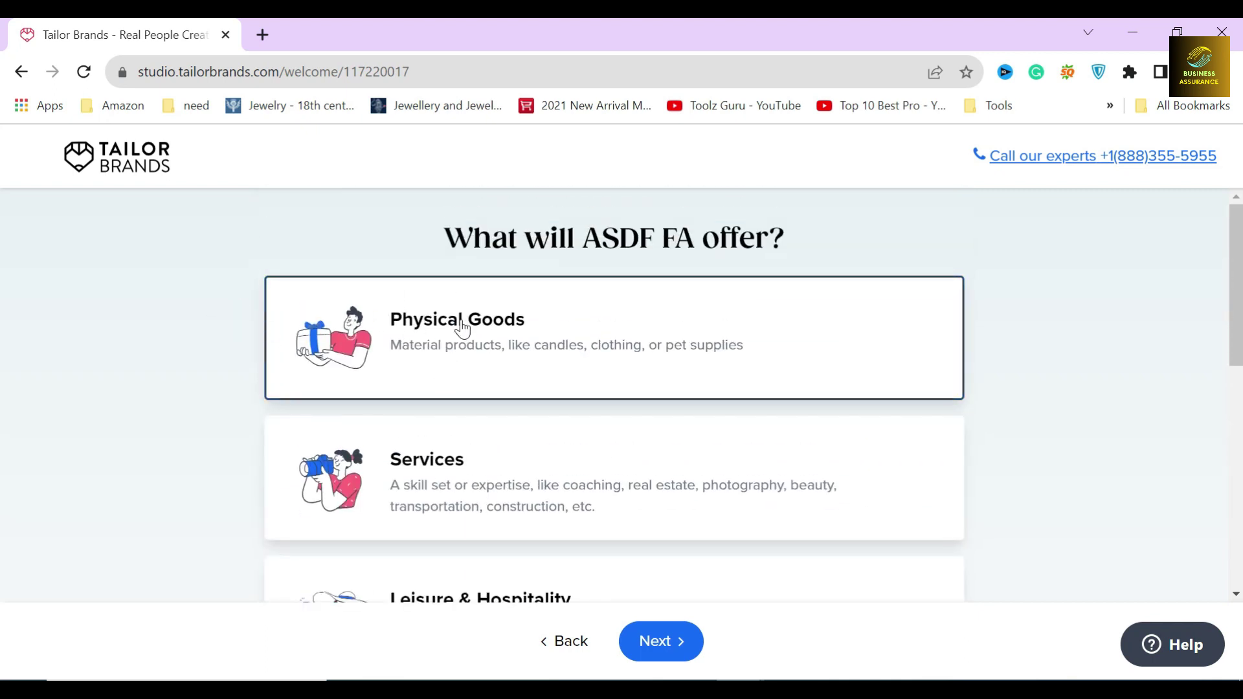
{"action": "left_click", "coordinate": [661, 644]}
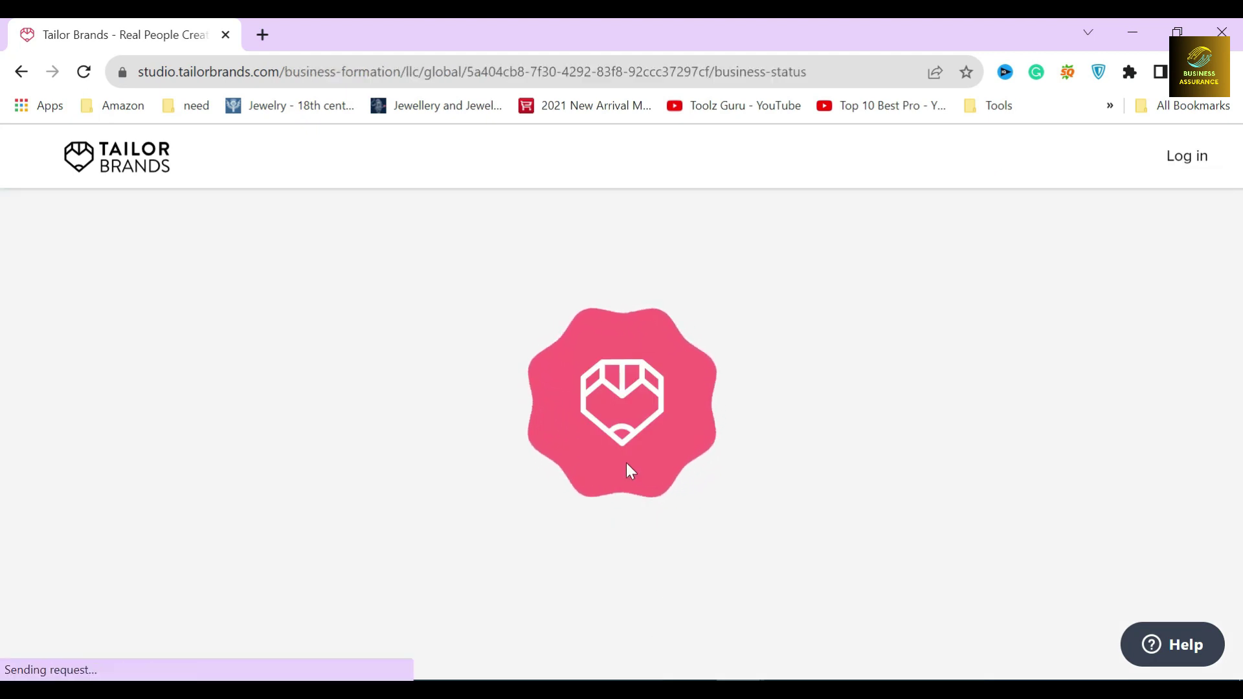
Step: Answer the business stage question with Just an idea and the employees question with No, just me
{"action": "left_click", "coordinate": [416, 479]}
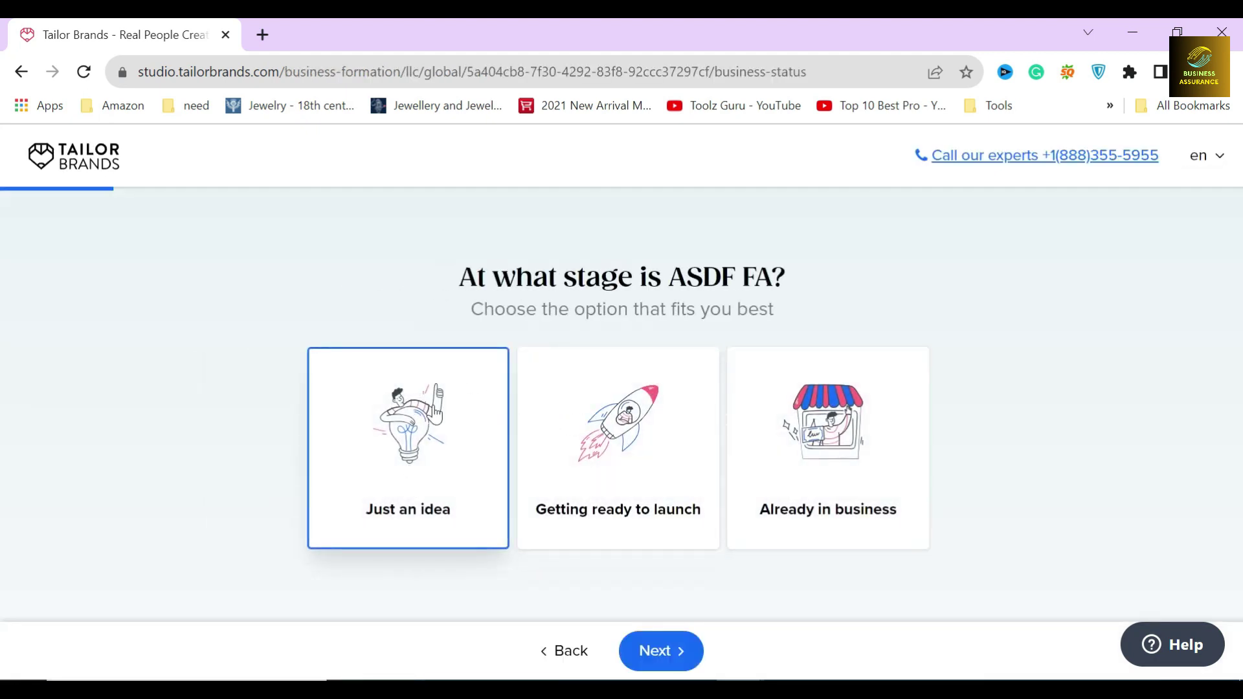
{"action": "left_click", "coordinate": [658, 655]}
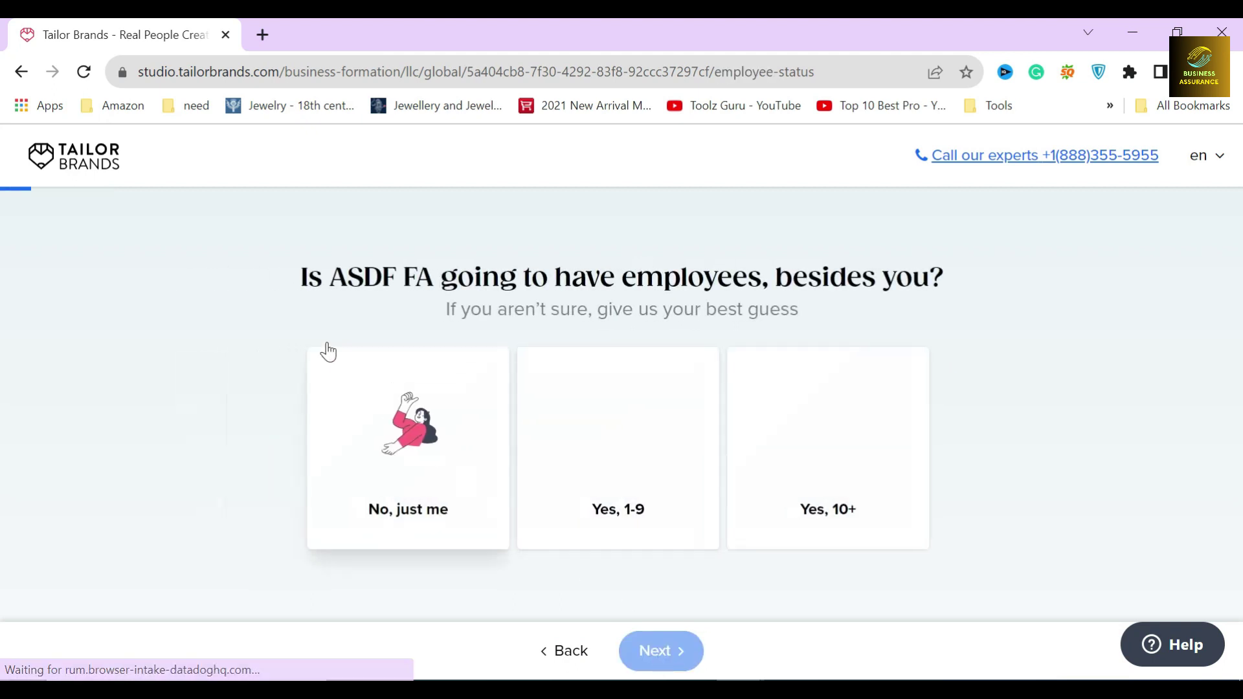
{"action": "triple_click", "coordinate": [362, 277]}
{"action": "left_click", "coordinate": [244, 394]}
{"action": "left_click", "coordinate": [458, 485]}
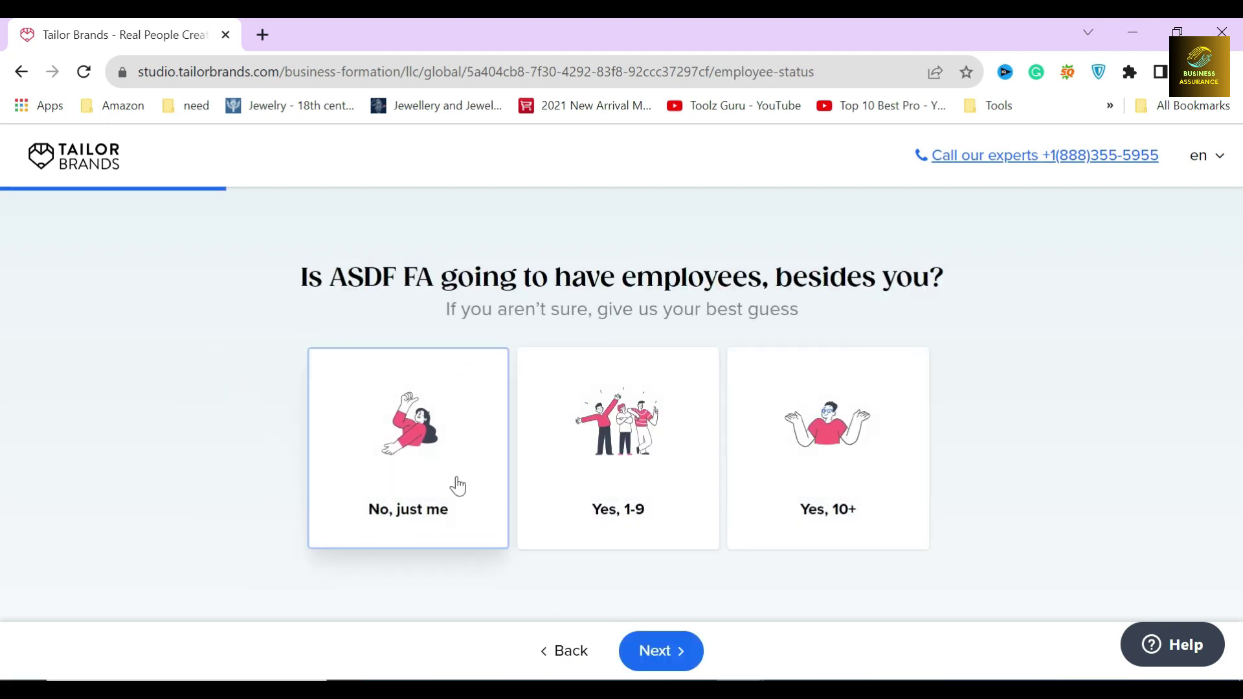
{"action": "left_click", "coordinate": [668, 659]}
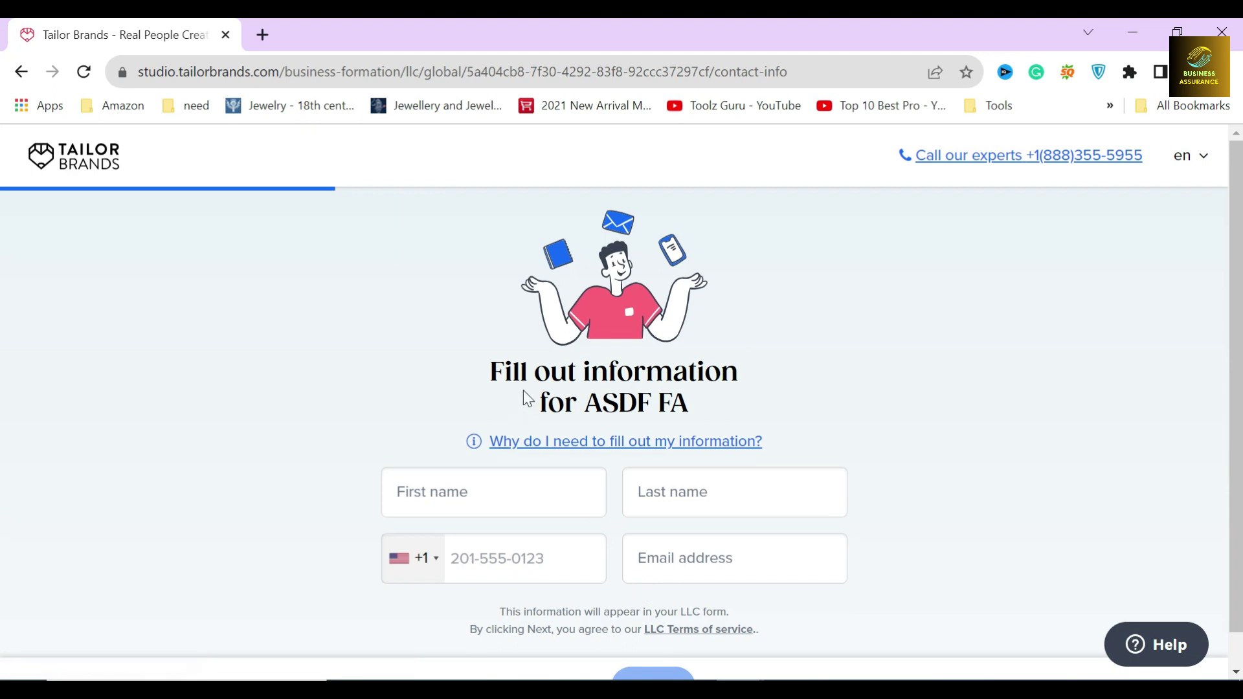
Step: Fill in the contact's first name, last name, phone number and email address, and submit the information
{"action": "left_click_drag", "start_coordinate": [490, 370], "coordinate": [715, 399]}
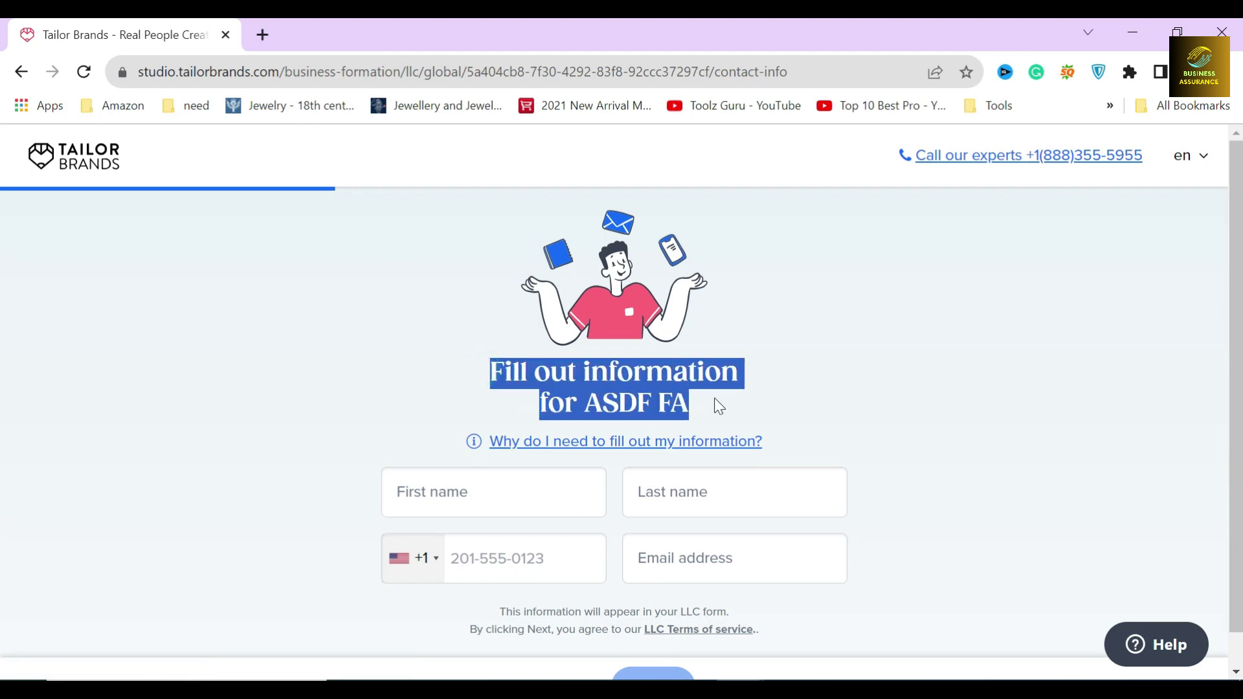
{"action": "left_click", "coordinate": [766, 367]}
{"action": "scroll", "coordinate": [755, 363], "scroll_direction": "down", "scroll_amount": 1}
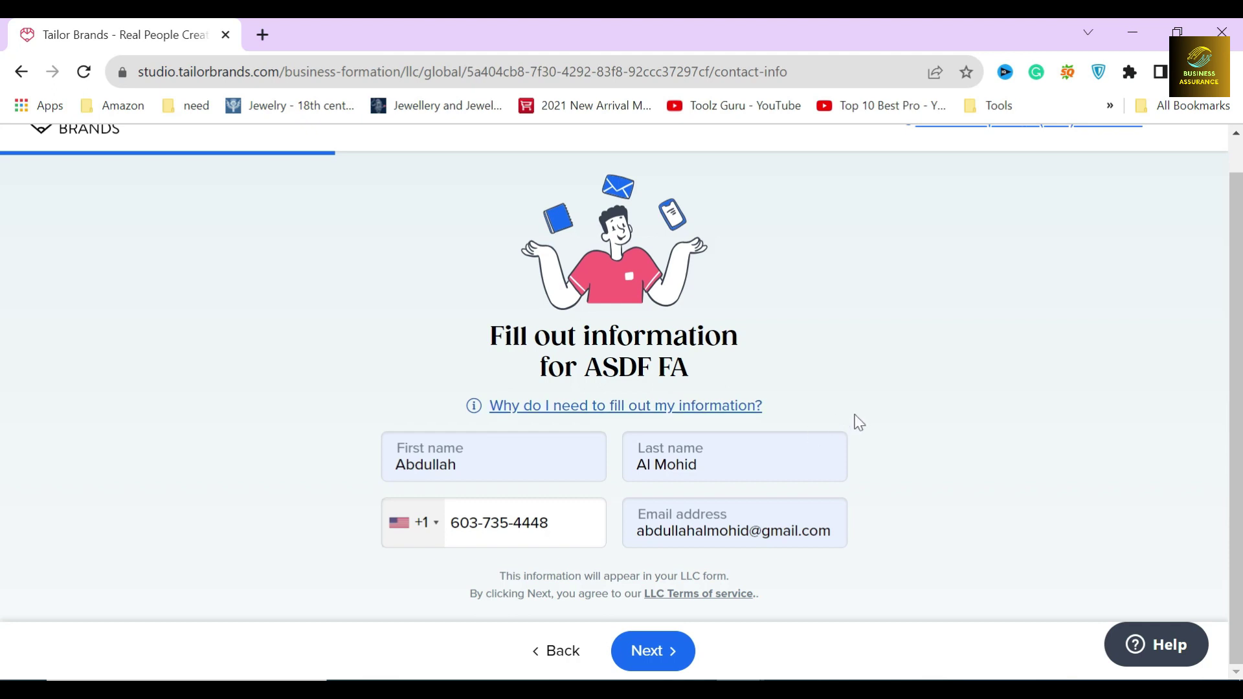
{"action": "left_click", "coordinate": [650, 656]}
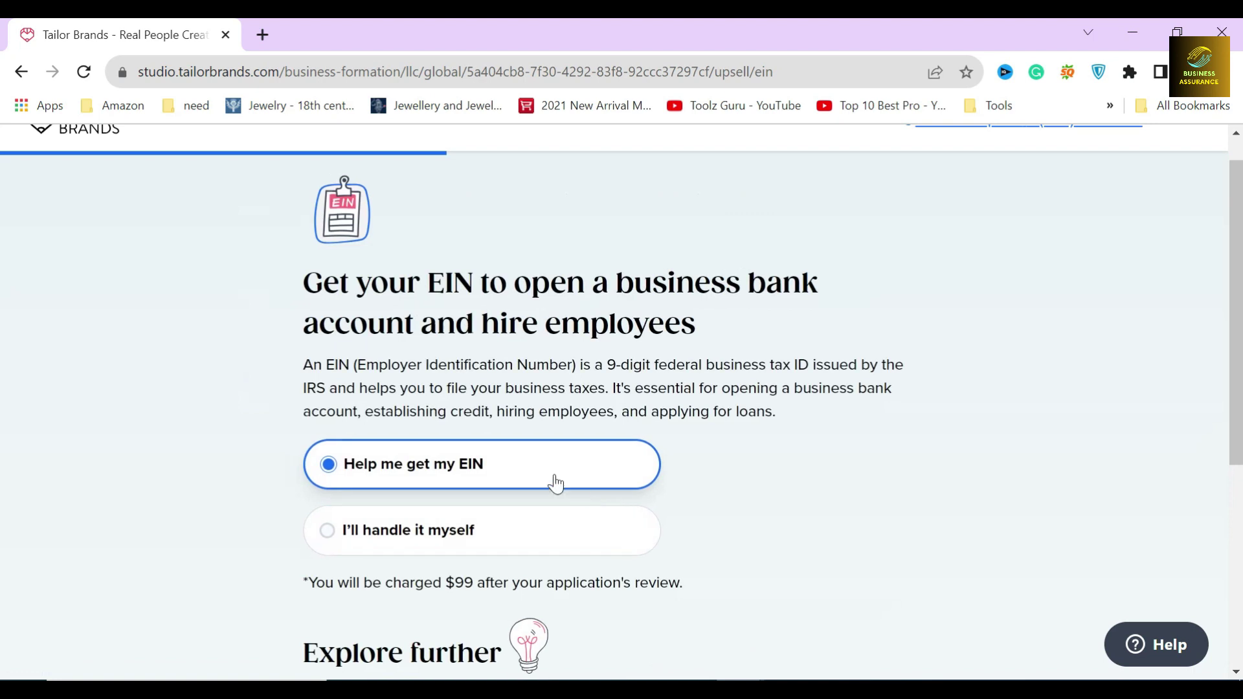
Step: Read the EIN offer's heading and its explanation of what an Employer Identification Number is
{"action": "left_click_drag", "start_coordinate": [294, 297], "coordinate": [696, 327]}
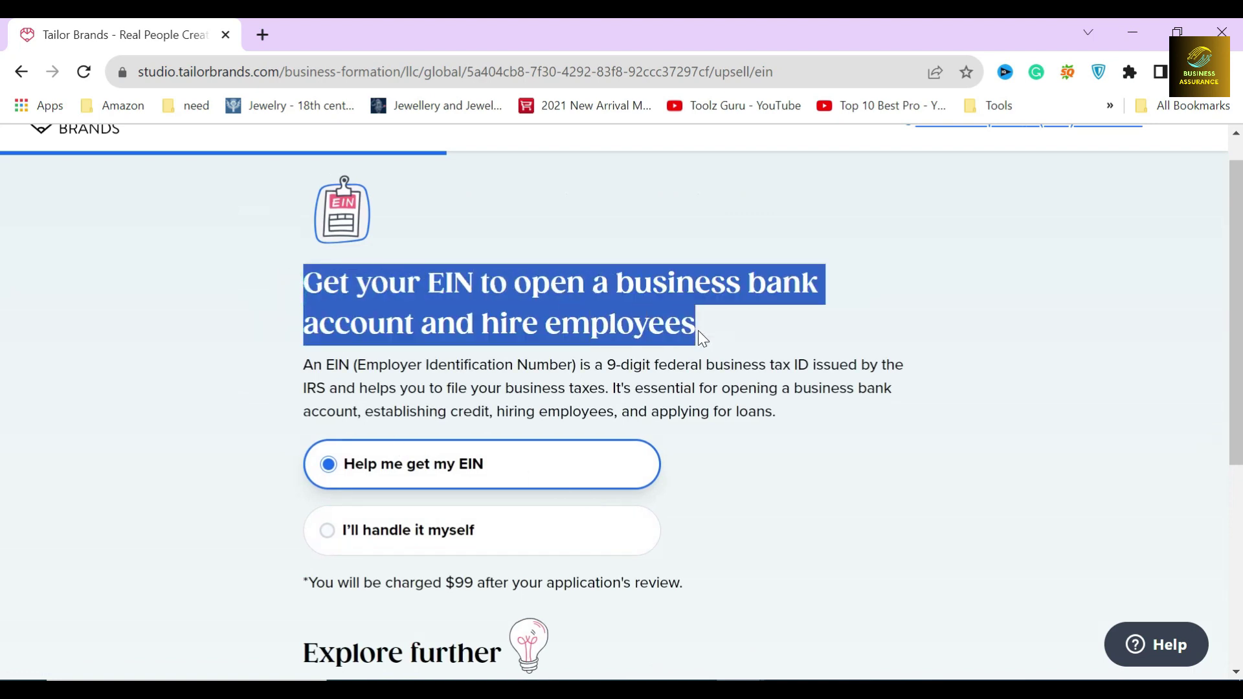
{"action": "left_click", "coordinate": [724, 338]}
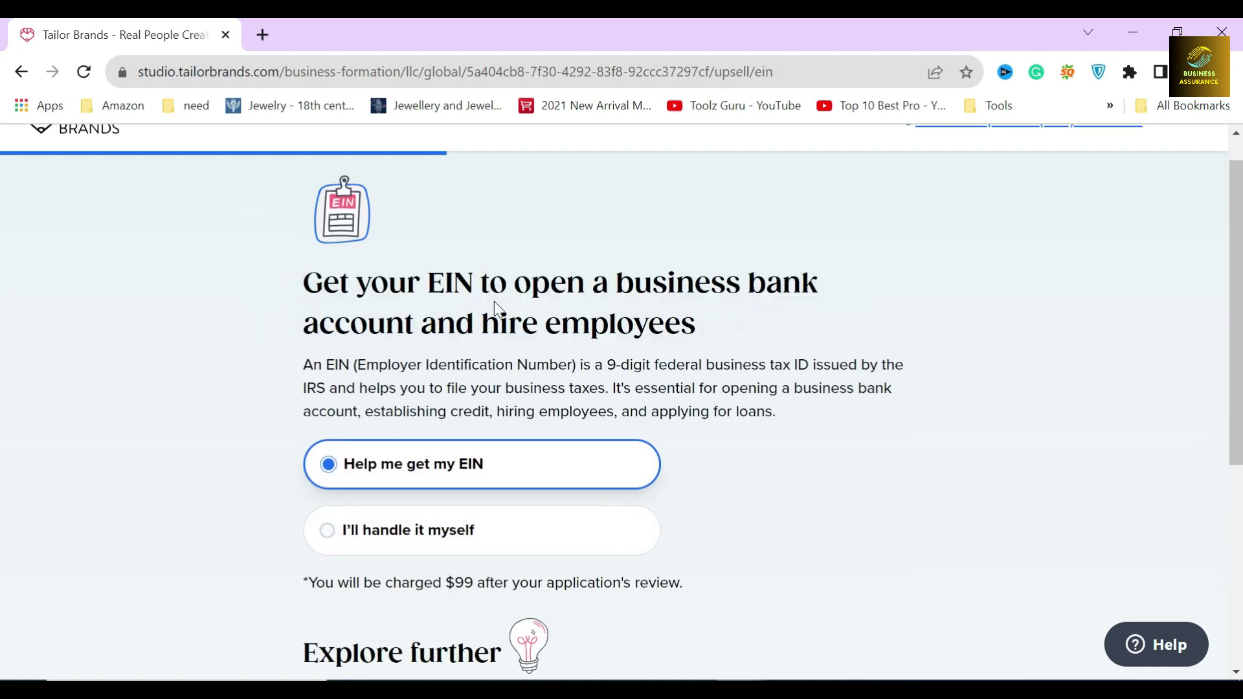
{"action": "double_click", "coordinate": [451, 283]}
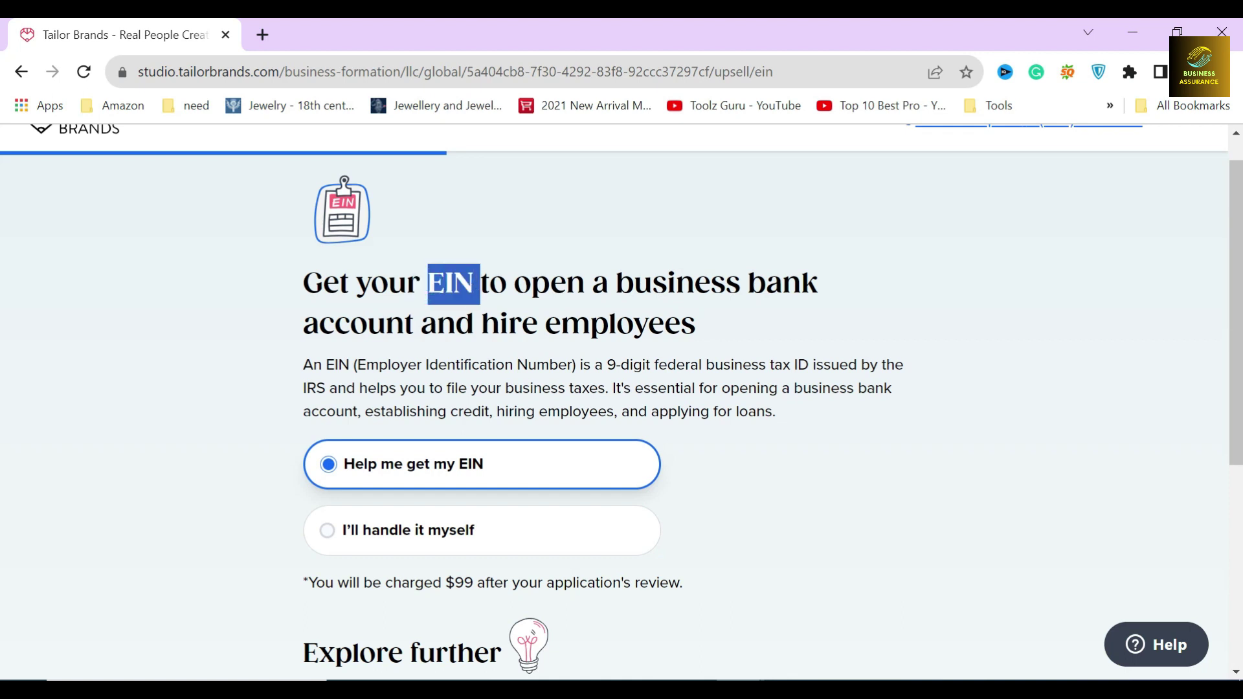
{"action": "left_click", "coordinate": [453, 318]}
{"action": "left_click_drag", "start_coordinate": [302, 365], "coordinate": [602, 382]}
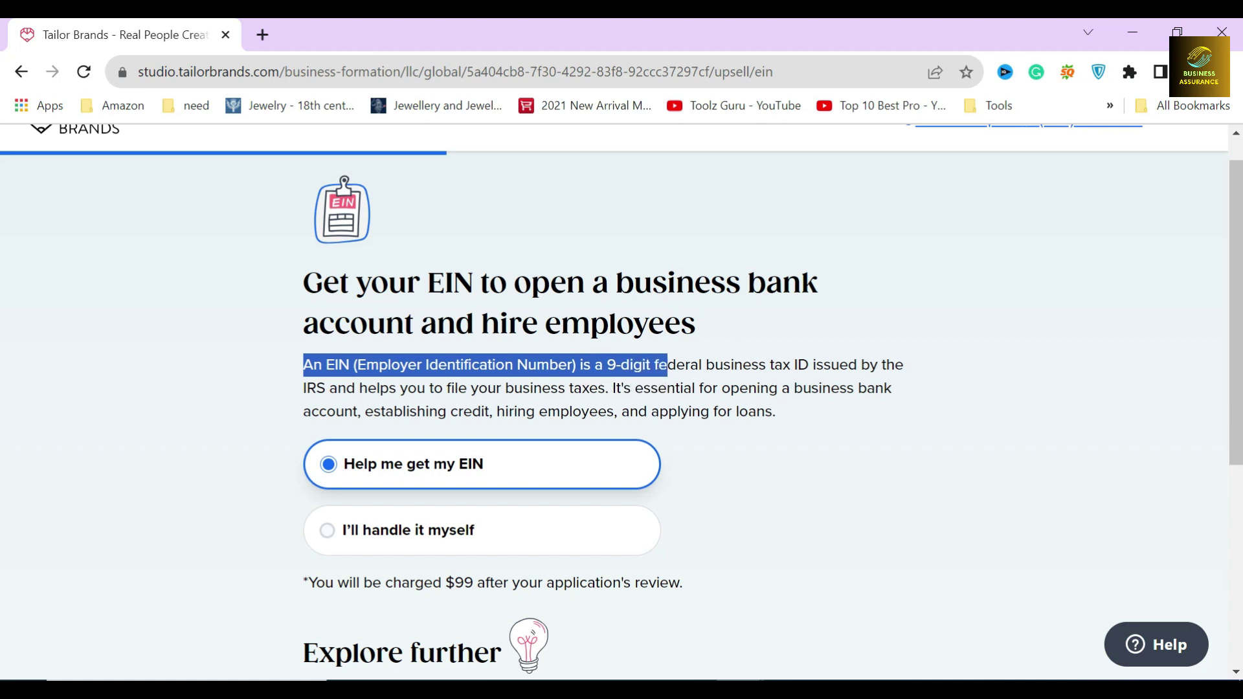
{"action": "left_click", "coordinate": [606, 374]}
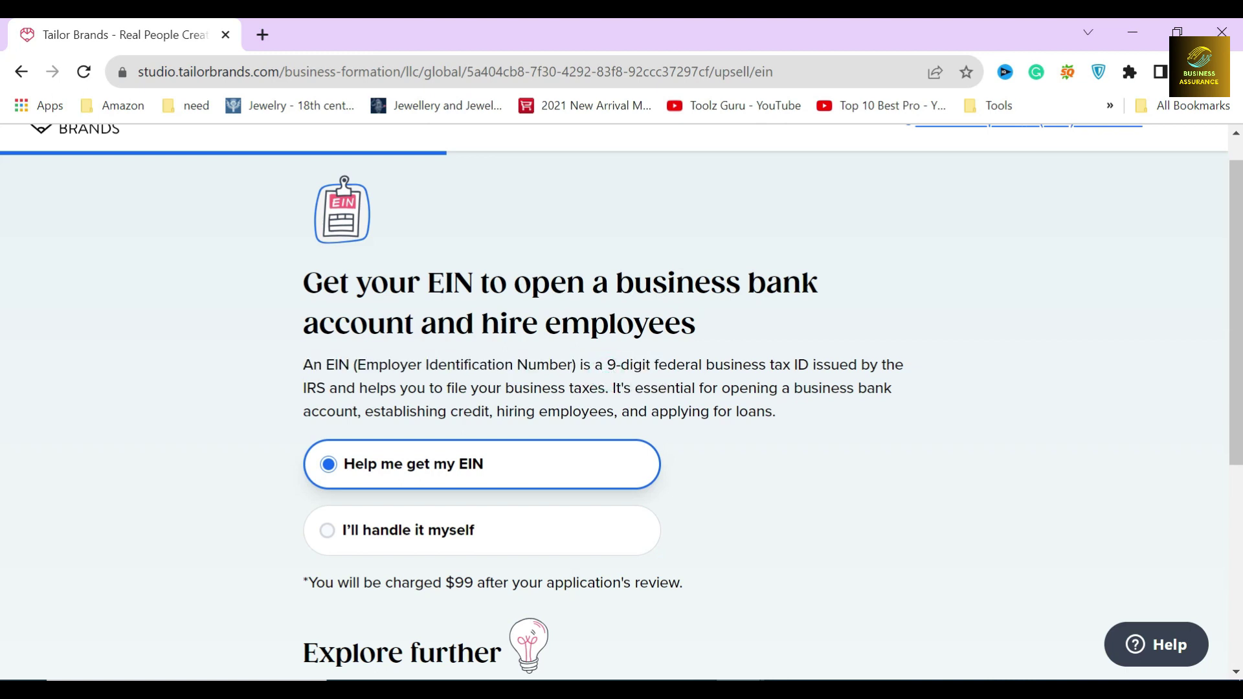
Step: Read what an EIN is used for, the two EIN options and the note about the EIN service charge
{"action": "left_click_drag", "start_coordinate": [505, 388], "coordinate": [612, 388]}
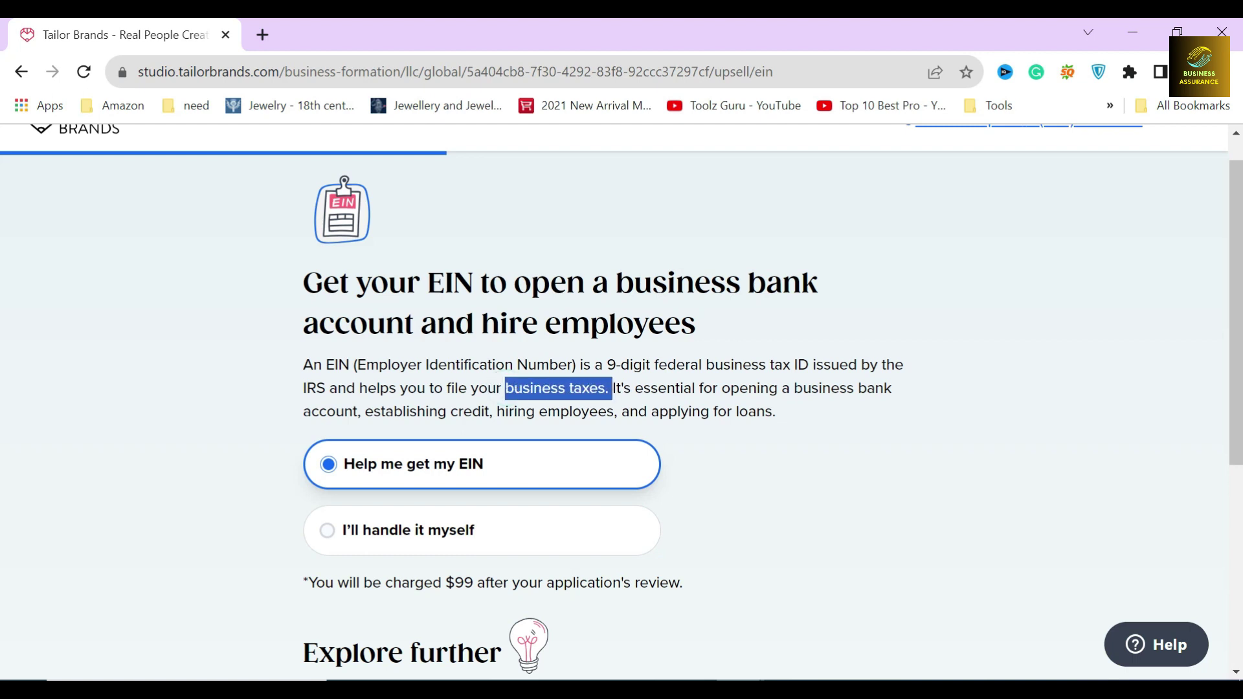
{"action": "left_click", "coordinate": [572, 386]}
{"action": "left_click_drag", "start_coordinate": [795, 388], "coordinate": [780, 415]}
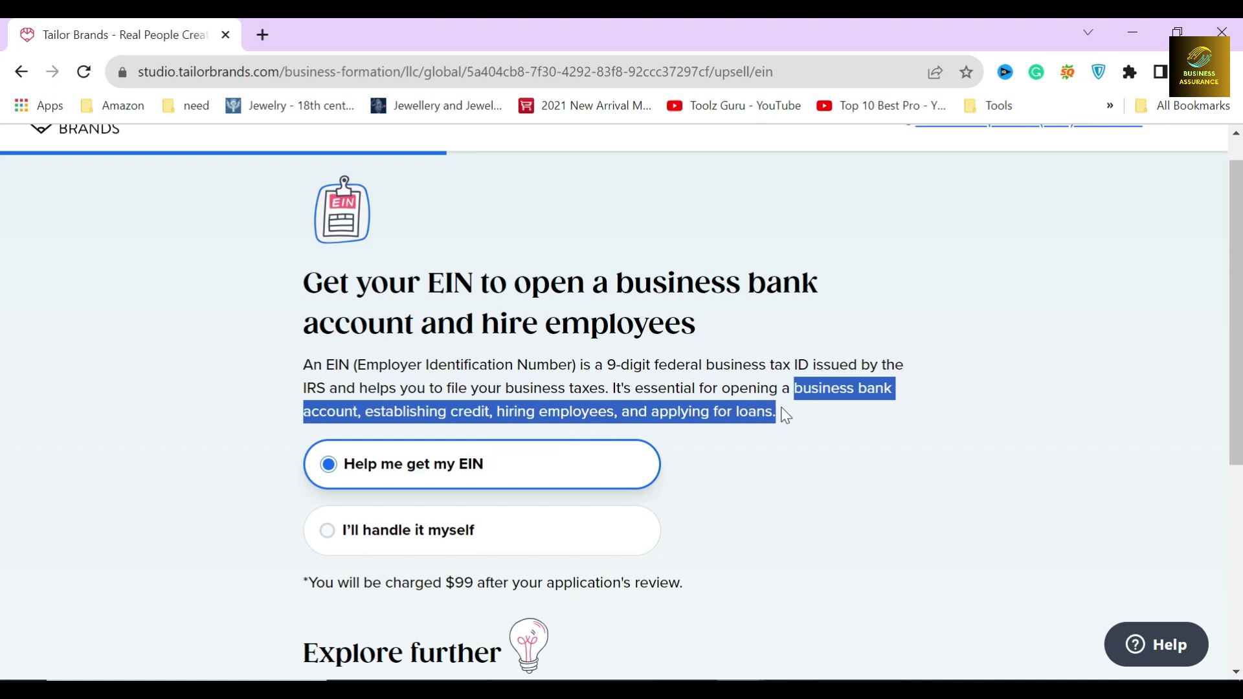
{"action": "left_click", "coordinate": [763, 429]}
{"action": "scroll", "coordinate": [762, 427], "scroll_direction": "down", "scroll_amount": 3}
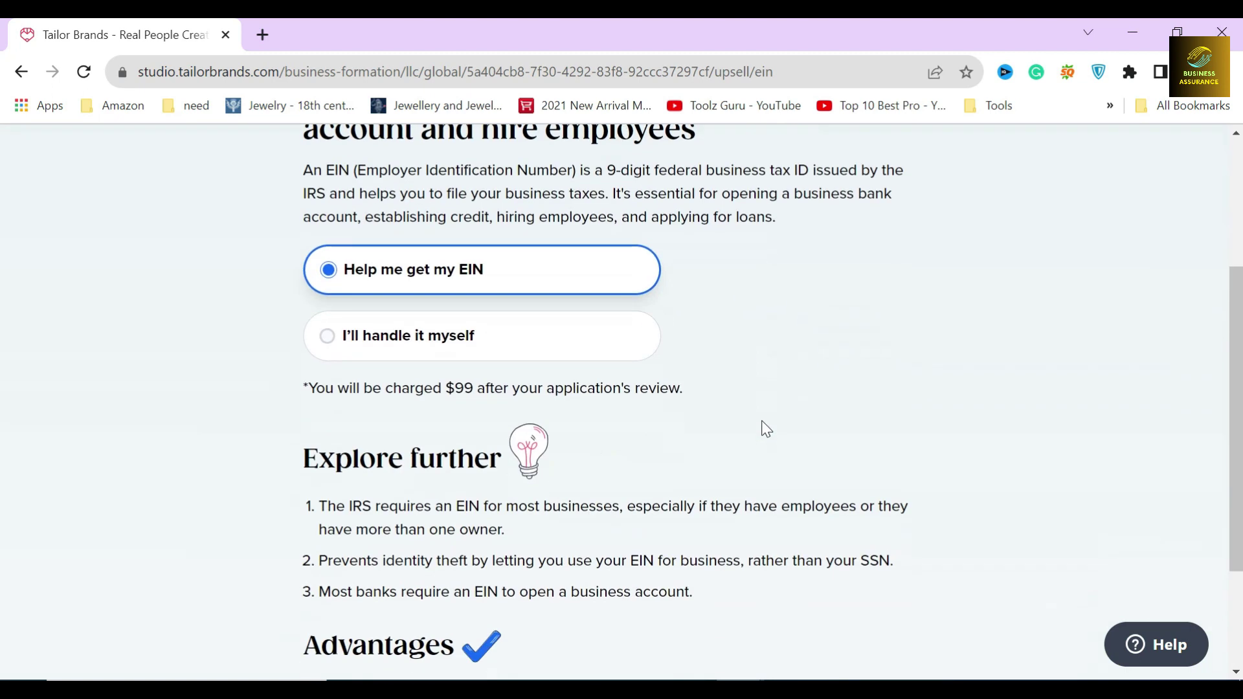
{"action": "left_click", "coordinate": [286, 272]}
{"action": "left_click", "coordinate": [291, 337]}
{"action": "left_click_drag", "start_coordinate": [309, 392], "coordinate": [712, 397]}
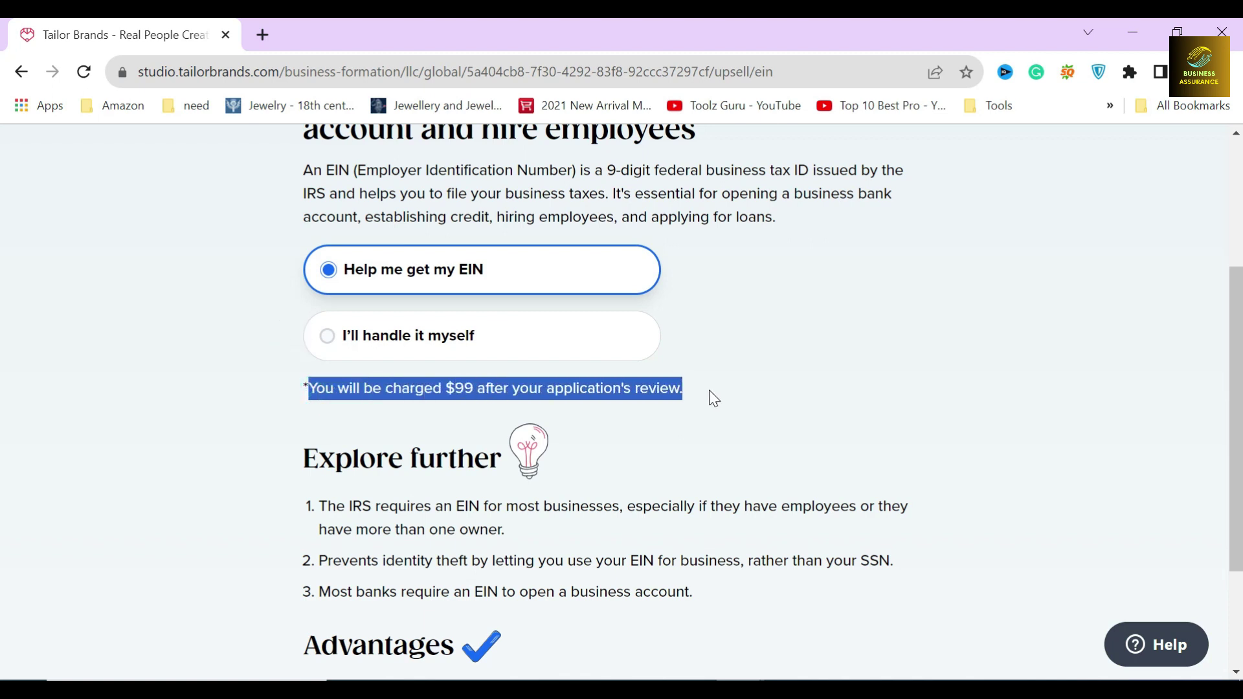
{"action": "left_click", "coordinate": [444, 414]}
Step: Keep Help me get my EIN as the EIN choice and continue to the registered agent question
{"action": "scroll", "coordinate": [445, 410], "scroll_direction": "down", "scroll_amount": 3}
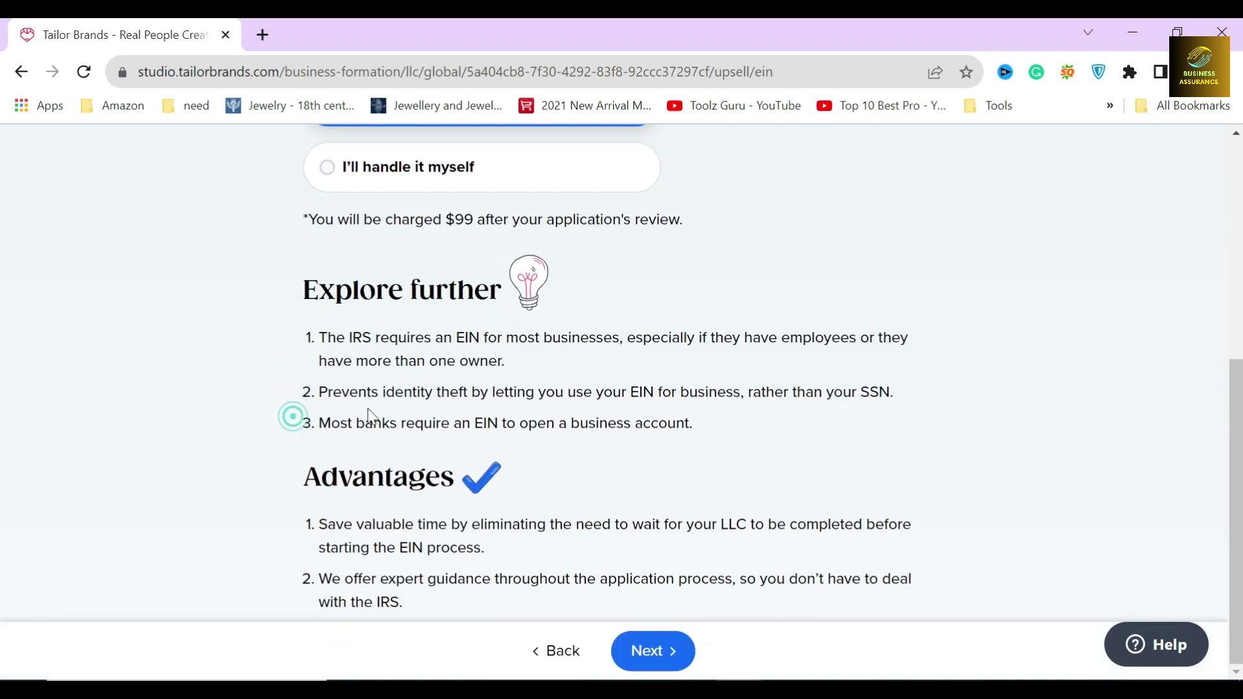
{"action": "scroll", "coordinate": [350, 410], "scroll_direction": "up", "scroll_amount": 2}
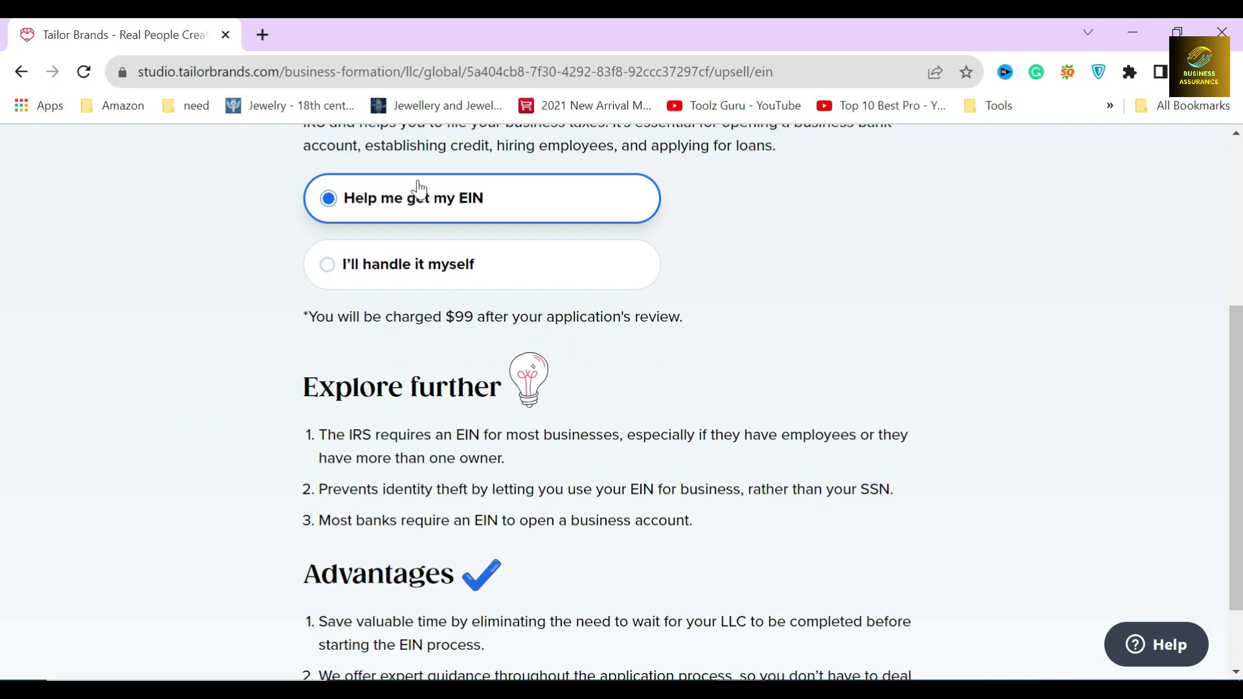
{"action": "scroll", "coordinate": [576, 363], "scroll_direction": "down", "scroll_amount": 2}
{"action": "left_click", "coordinate": [666, 657]}
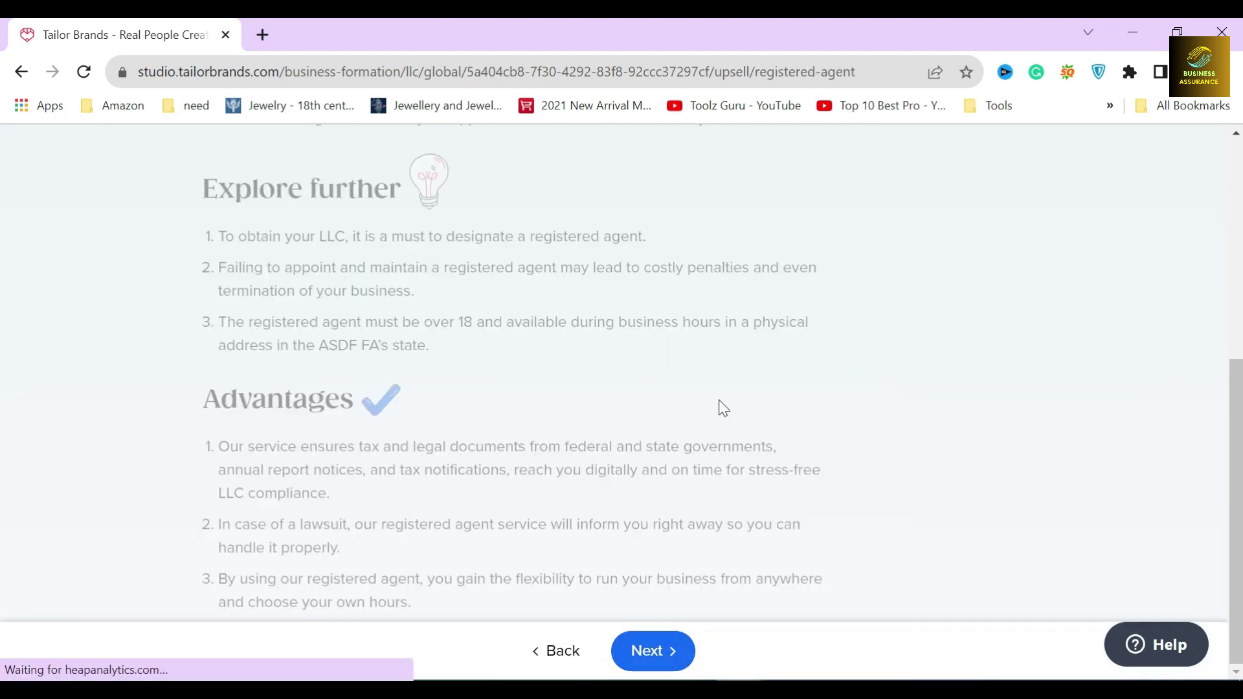
Step: Read the registered agent page's heading, options, charge and renewal note, and its Explore further and Advantages sections
{"action": "left_click_drag", "start_coordinate": [304, 319], "coordinate": [764, 349]}
{"action": "left_click", "coordinate": [553, 362]}
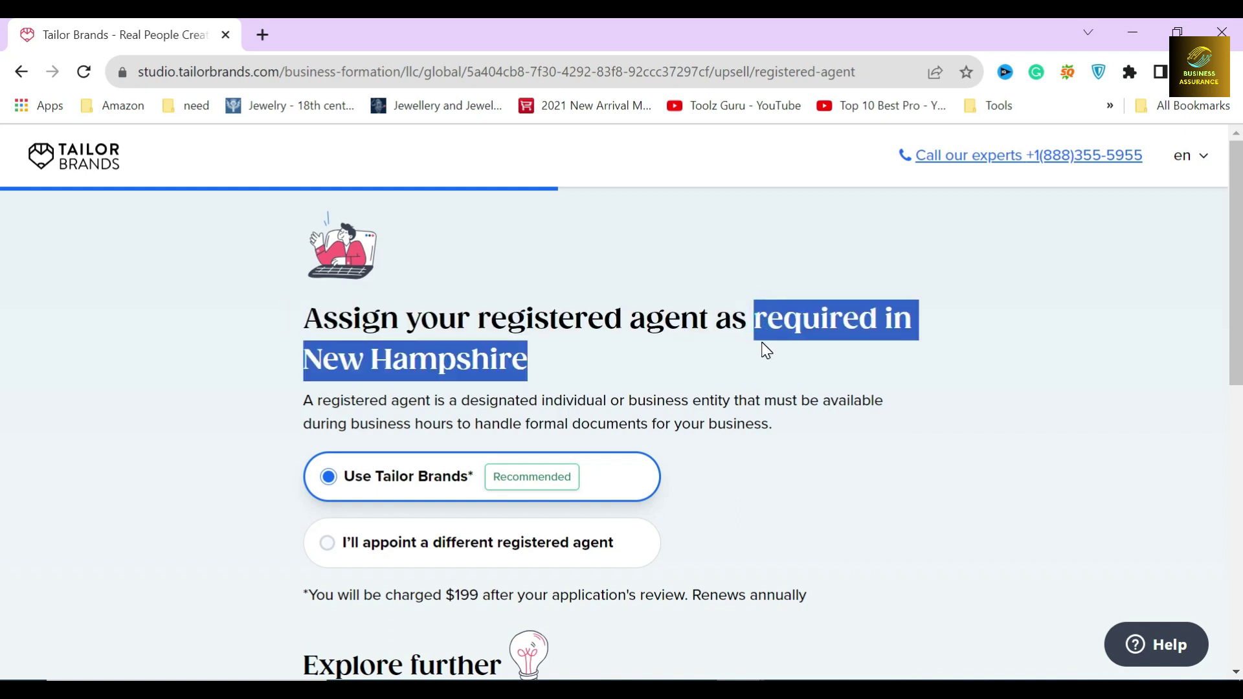
{"action": "left_click_drag", "start_coordinate": [457, 320], "coordinate": [708, 320]}
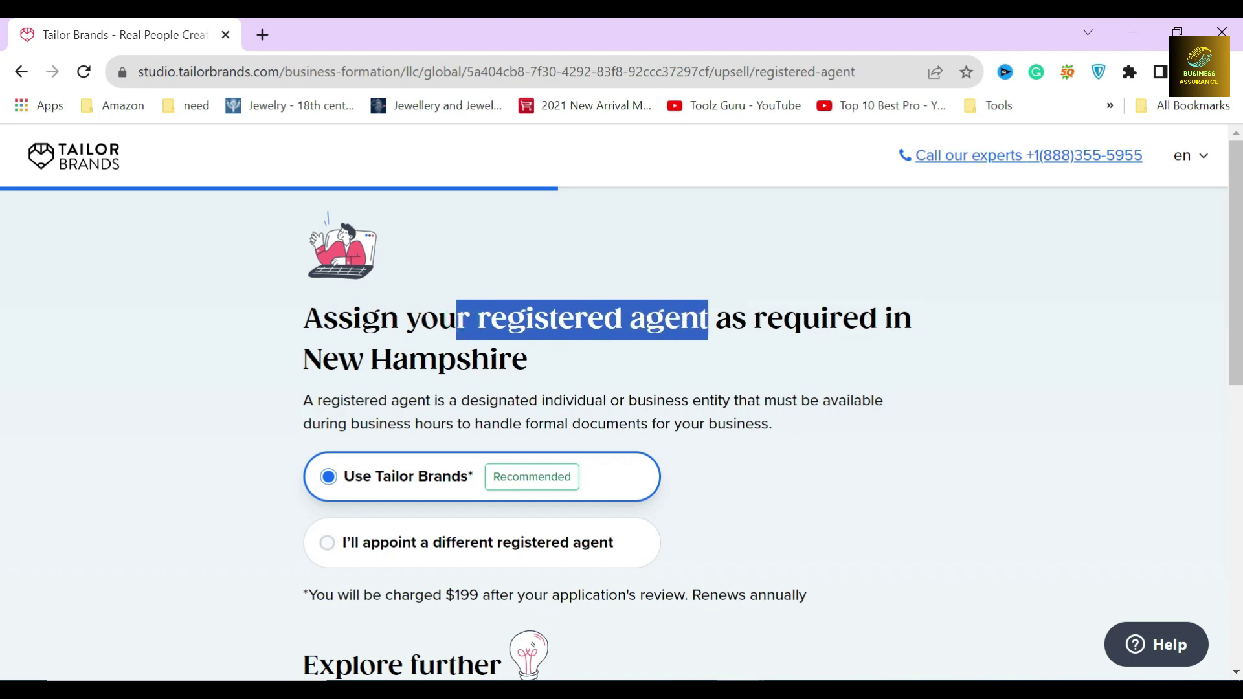
{"action": "left_click", "coordinate": [557, 344]}
{"action": "scroll", "coordinate": [557, 343], "scroll_direction": "down", "scroll_amount": 3}
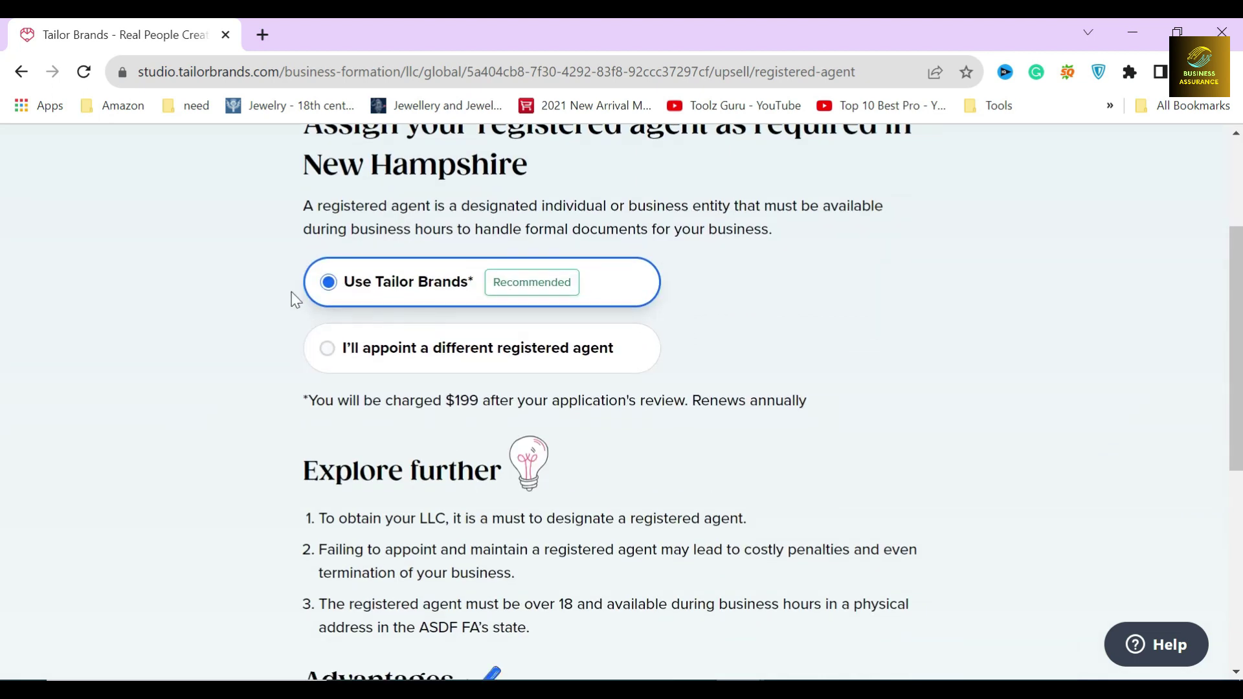
{"action": "scroll", "coordinate": [301, 359], "scroll_direction": "down", "scroll_amount": 3}
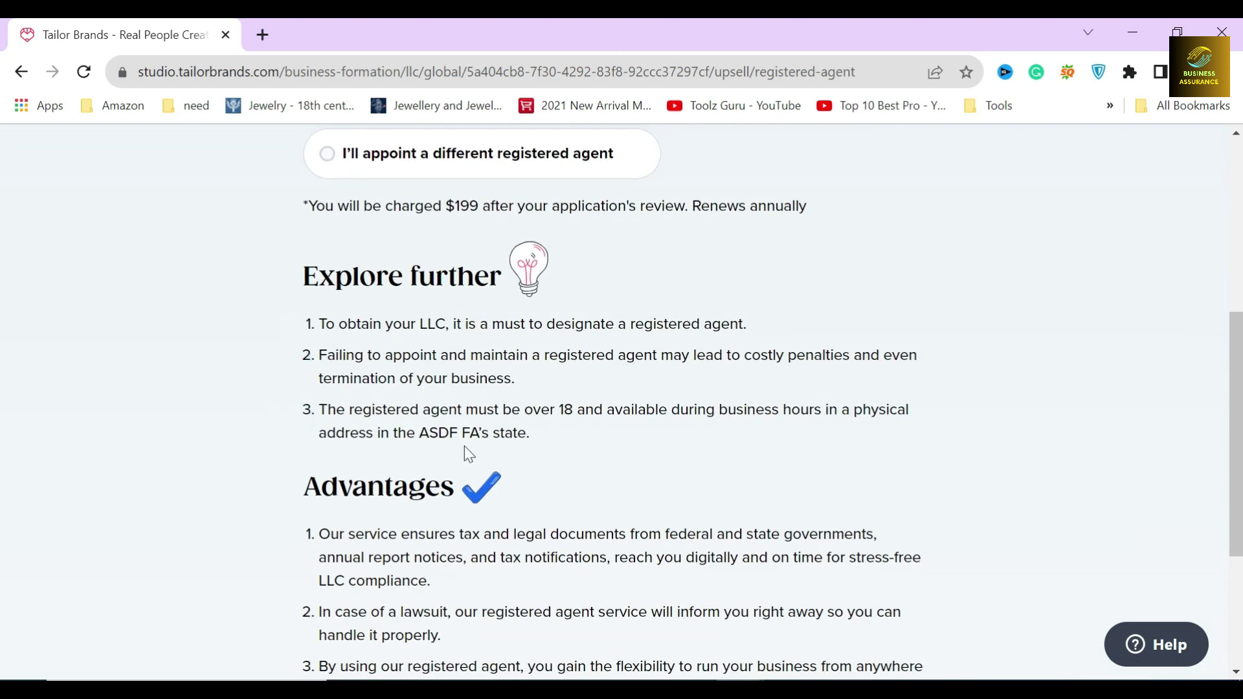
{"action": "scroll", "coordinate": [621, 401], "scroll_direction": "up", "scroll_amount": 2}
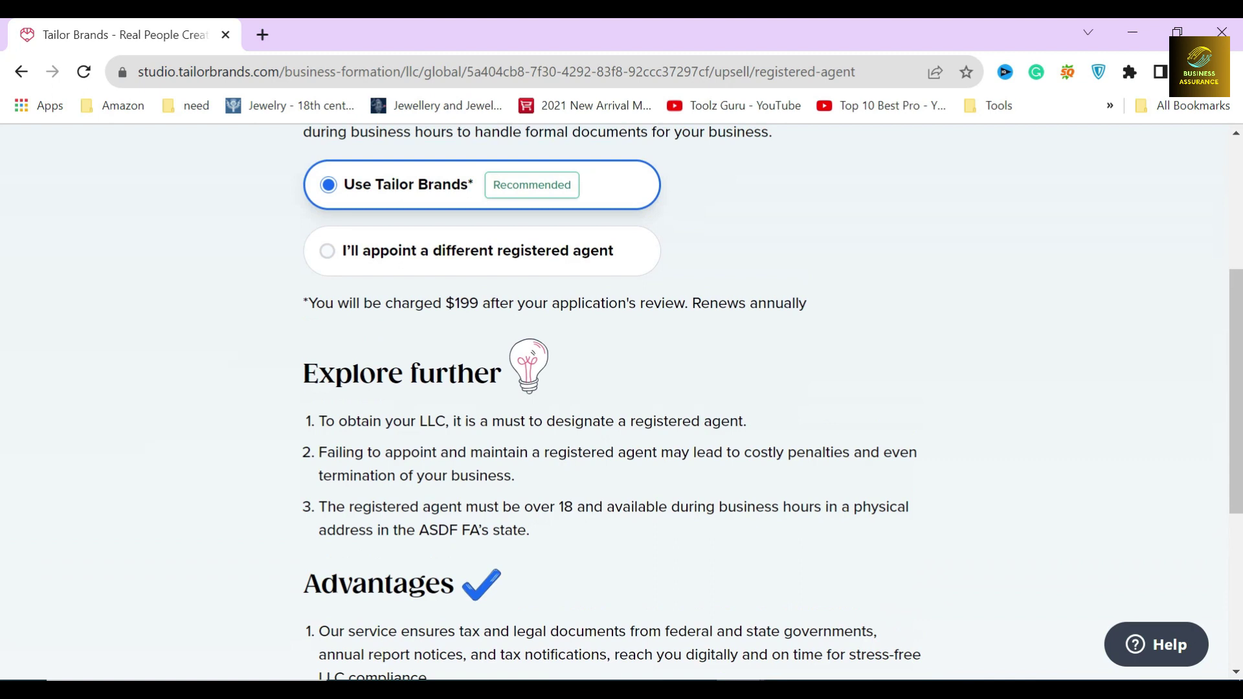
{"action": "left_click_drag", "start_coordinate": [308, 303], "coordinate": [516, 303]}
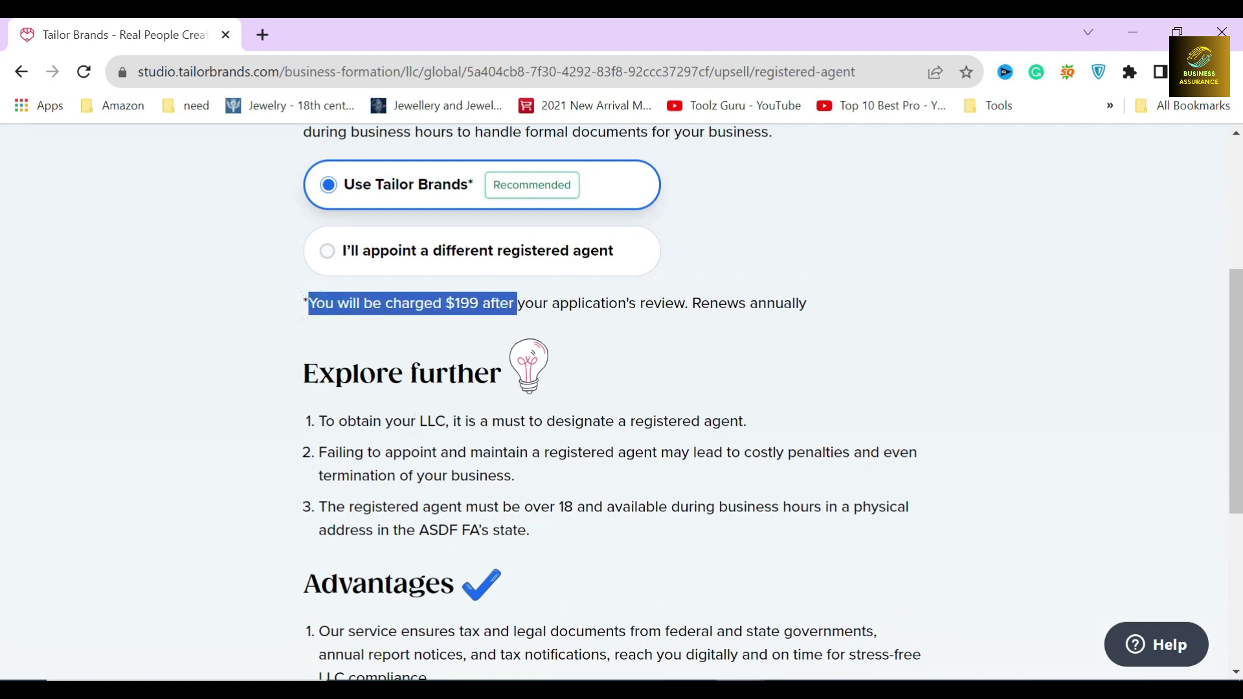
{"action": "left_click", "coordinate": [478, 323]}
{"action": "left_click_drag", "start_coordinate": [684, 303], "coordinate": [860, 304]}
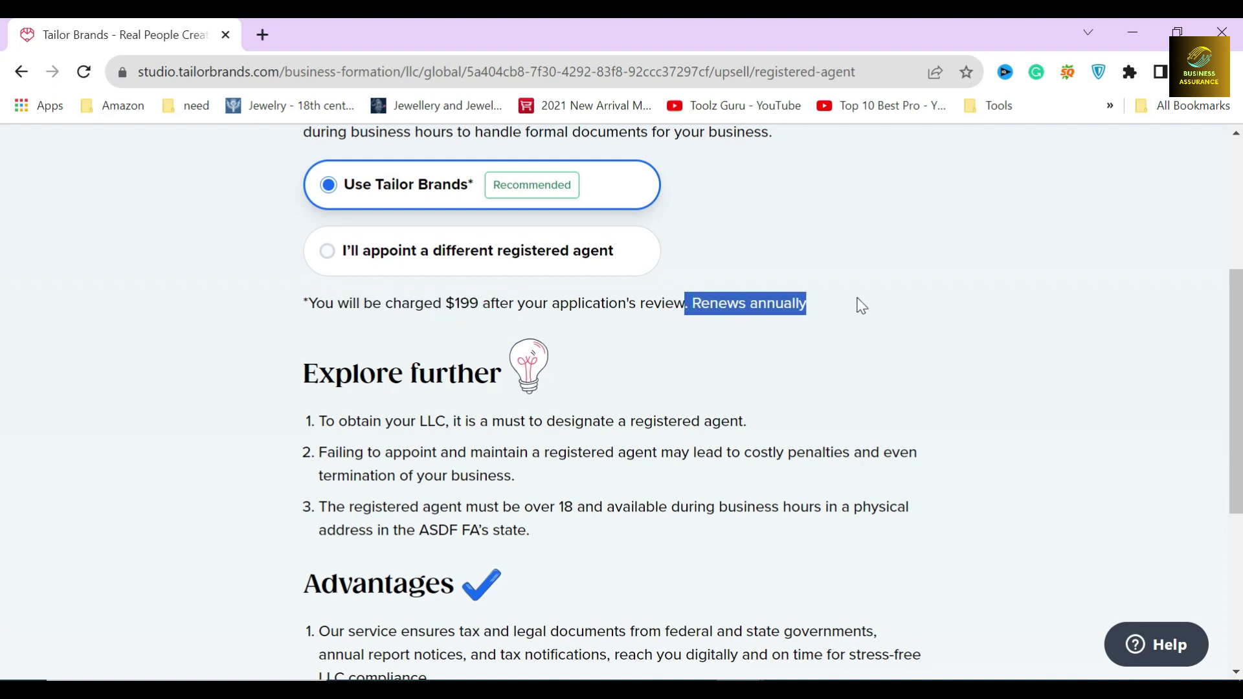
{"action": "left_click", "coordinate": [779, 342]}
{"action": "scroll", "coordinate": [490, 362], "scroll_direction": "down", "scroll_amount": 5}
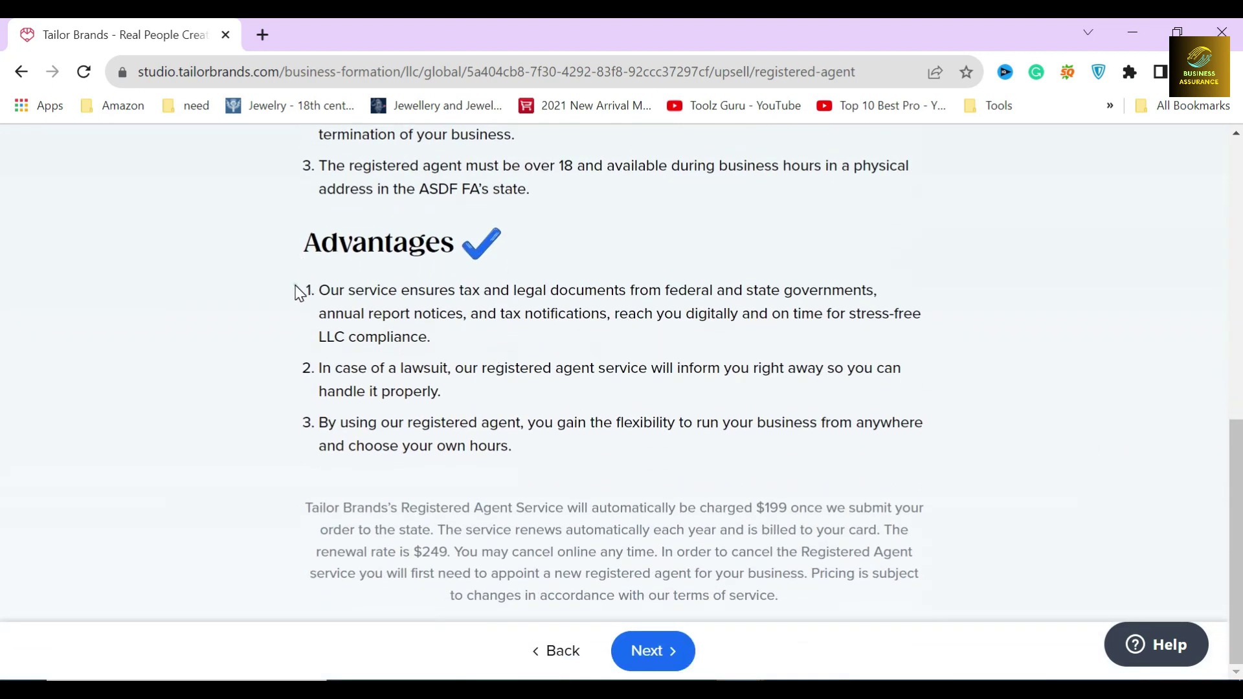
Step: Keep Use Tailor Brands as the registered agent choice and continue to the annual compliance offer
{"action": "scroll", "coordinate": [525, 382], "scroll_direction": "up", "scroll_amount": 7}
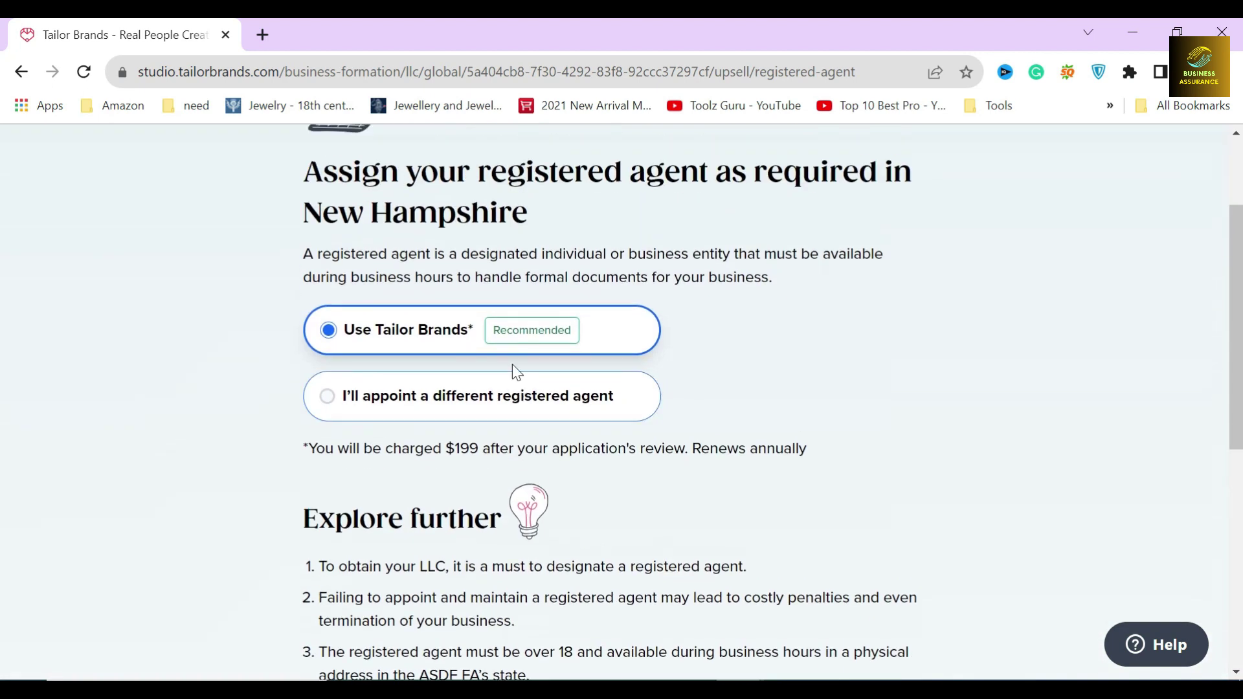
{"action": "scroll", "coordinate": [688, 466], "scroll_direction": "down", "scroll_amount": 5}
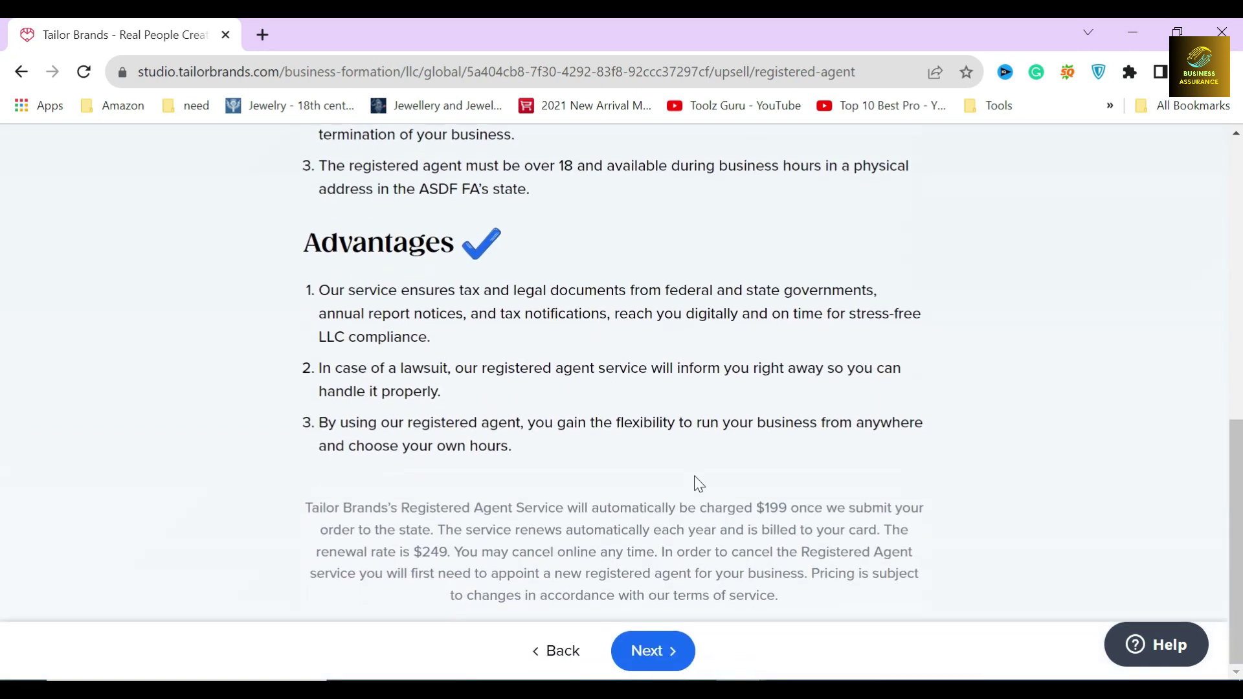
{"action": "left_click", "coordinate": [646, 649]}
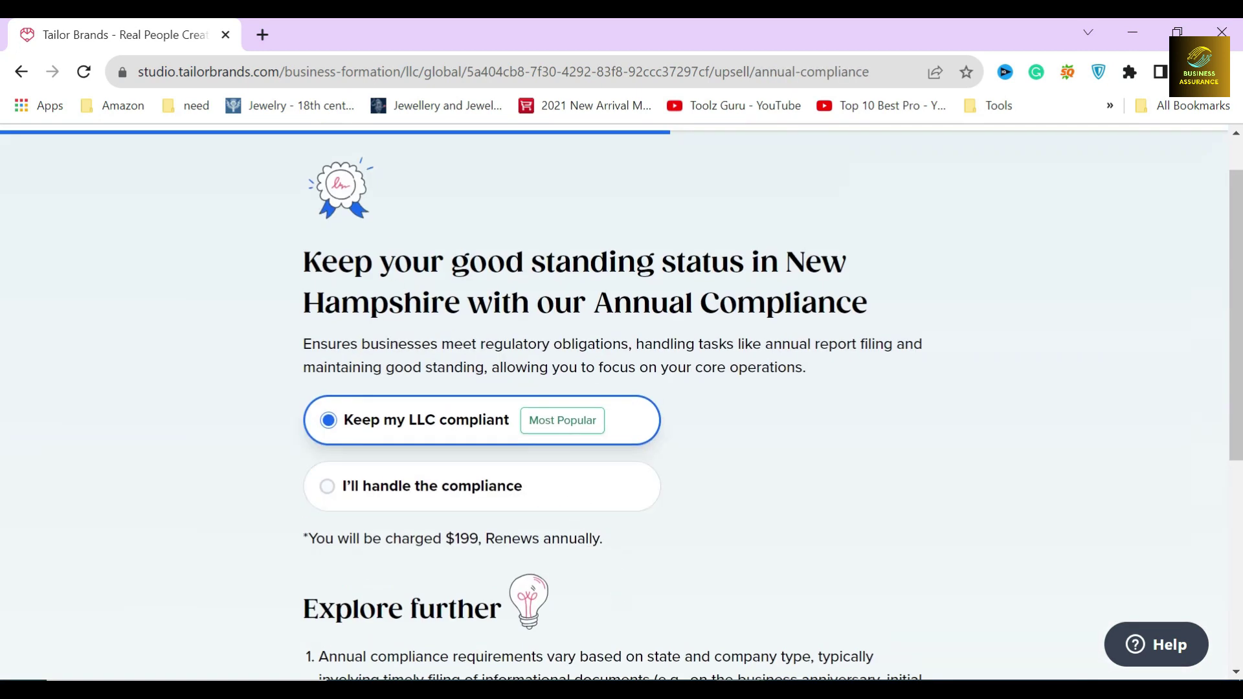
Step: Read the Annual Compliance offer's heading, options, charge note and Explore further points
{"action": "left_click_drag", "start_coordinate": [303, 255], "coordinate": [884, 309]}
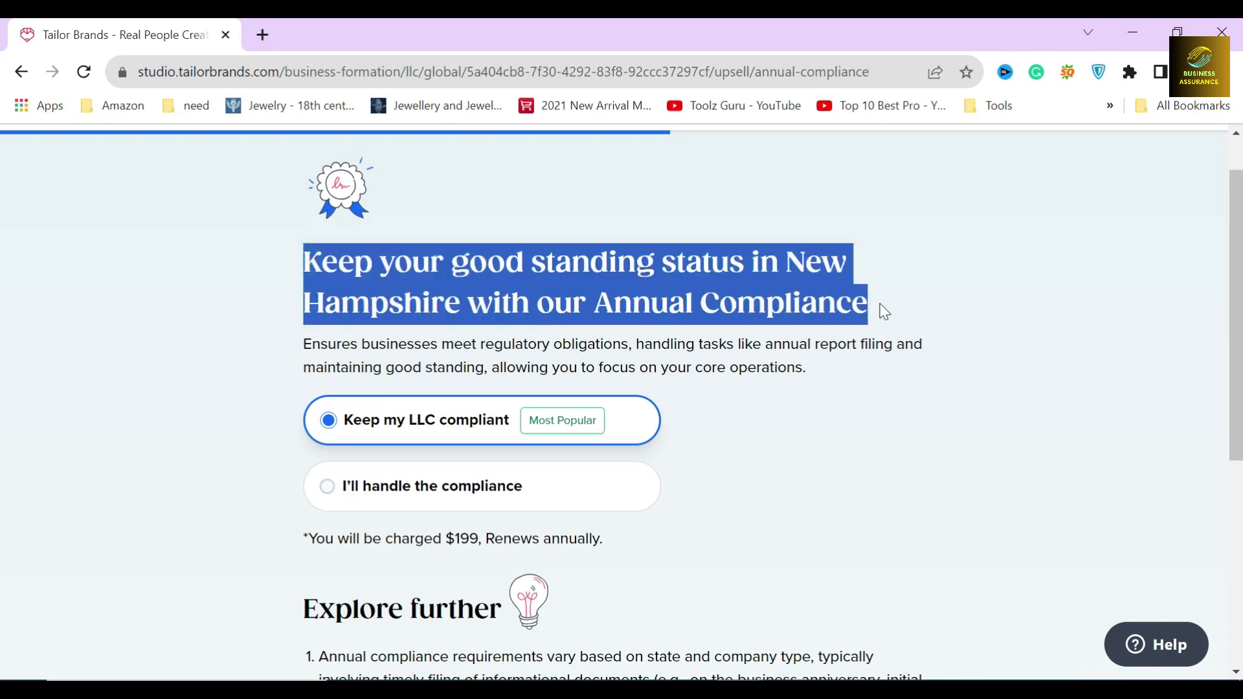
{"action": "left_click", "coordinate": [884, 309]}
{"action": "left_click_drag", "start_coordinate": [590, 301], "coordinate": [887, 306]}
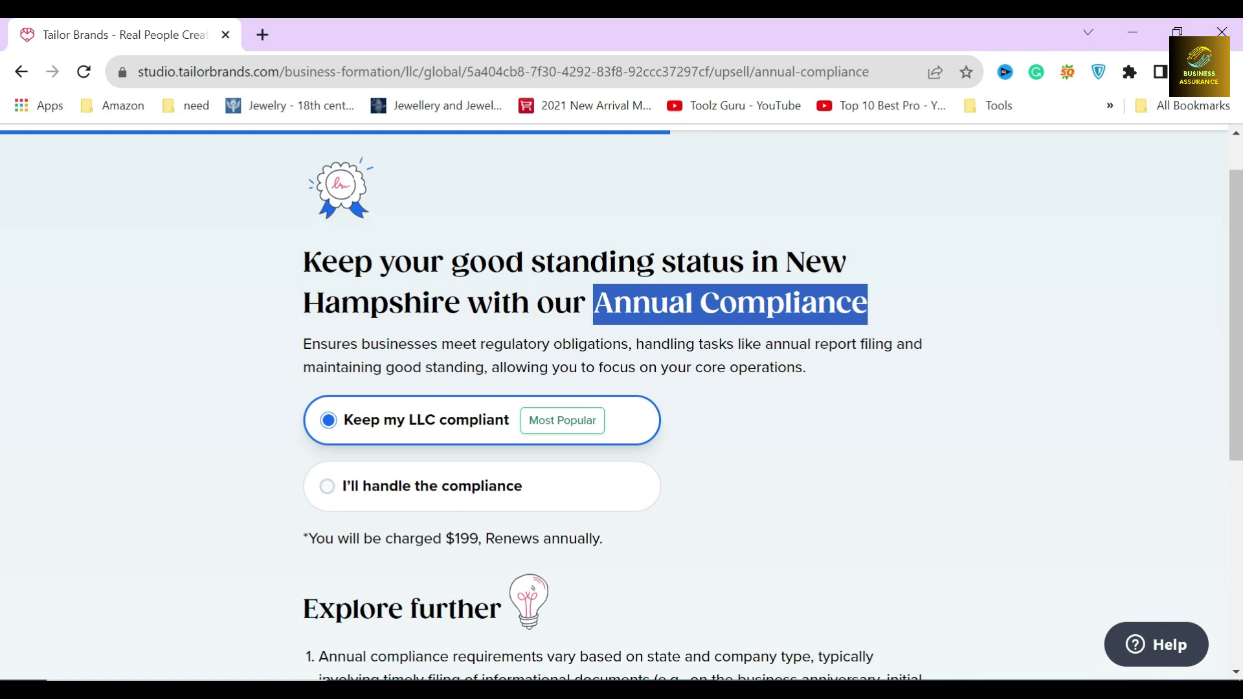
{"action": "left_click", "coordinate": [674, 333]}
{"action": "scroll", "coordinate": [673, 333], "scroll_direction": "down", "scroll_amount": 3}
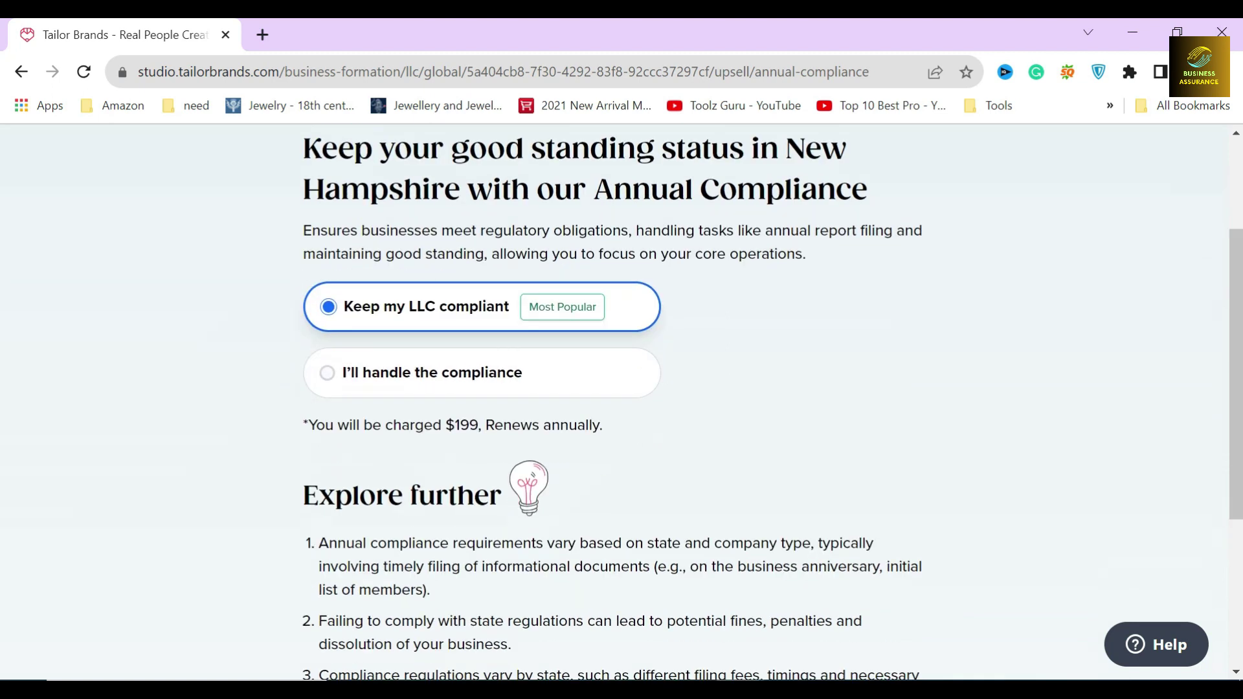
{"action": "left_click", "coordinate": [279, 216]}
{"action": "left_click", "coordinate": [291, 319]}
{"action": "left_click_drag", "start_coordinate": [323, 343], "coordinate": [607, 350]}
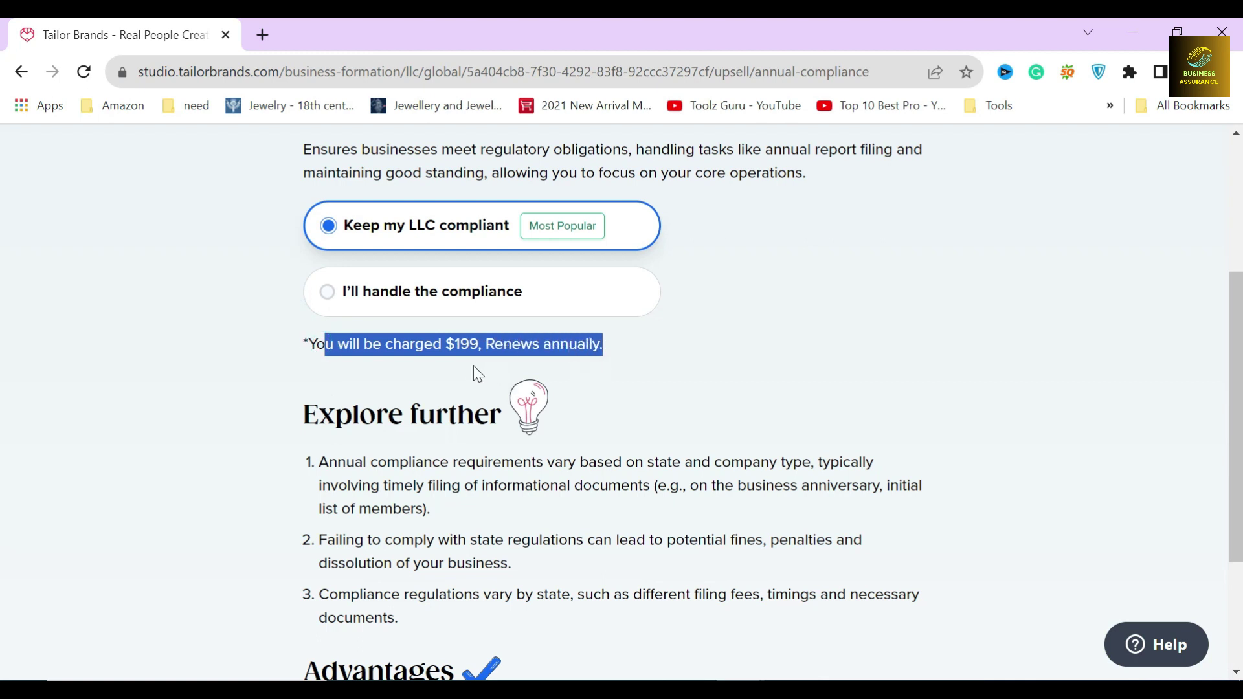
{"action": "scroll", "coordinate": [472, 363], "scroll_direction": "down", "scroll_amount": 3}
{"action": "left_click", "coordinate": [290, 282]}
{"action": "left_click", "coordinate": [286, 350]}
{"action": "left_click", "coordinate": [289, 401]}
Step: Choose I'll handle the compliance for annual compliance and continue to the Branding Toolkit offer
{"action": "scroll", "coordinate": [292, 403], "scroll_direction": "up", "scroll_amount": 2}
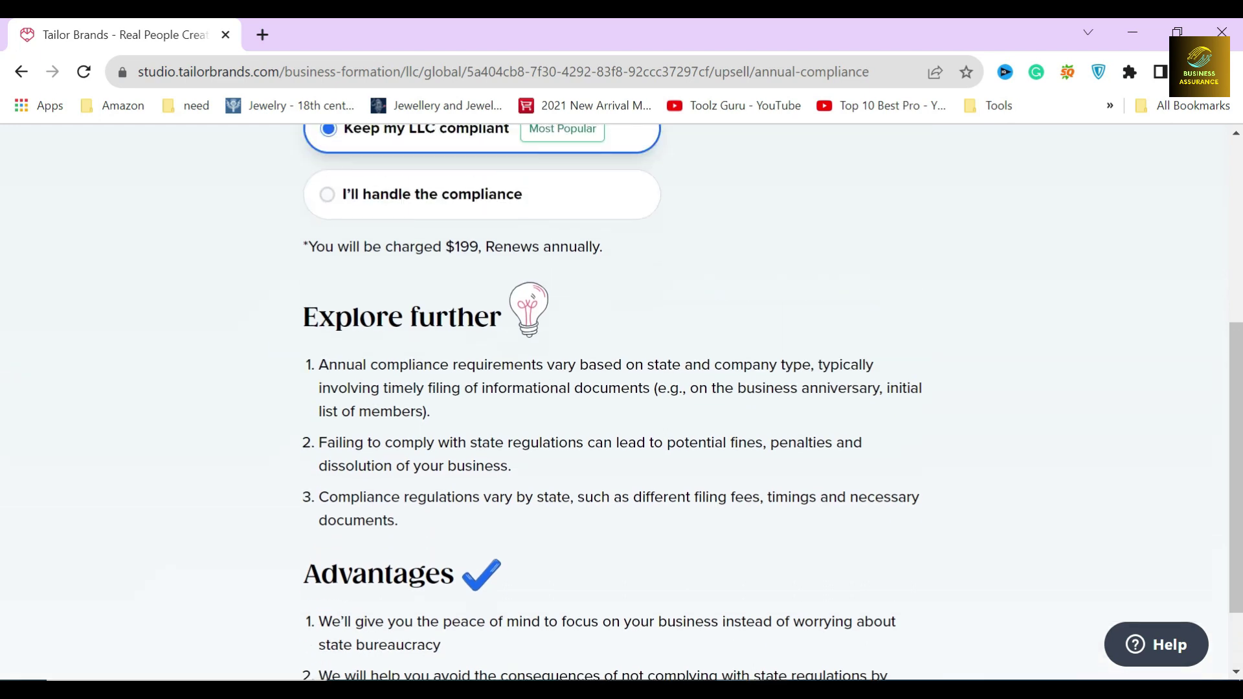
{"action": "scroll", "coordinate": [292, 403], "scroll_direction": "up", "scroll_amount": 2}
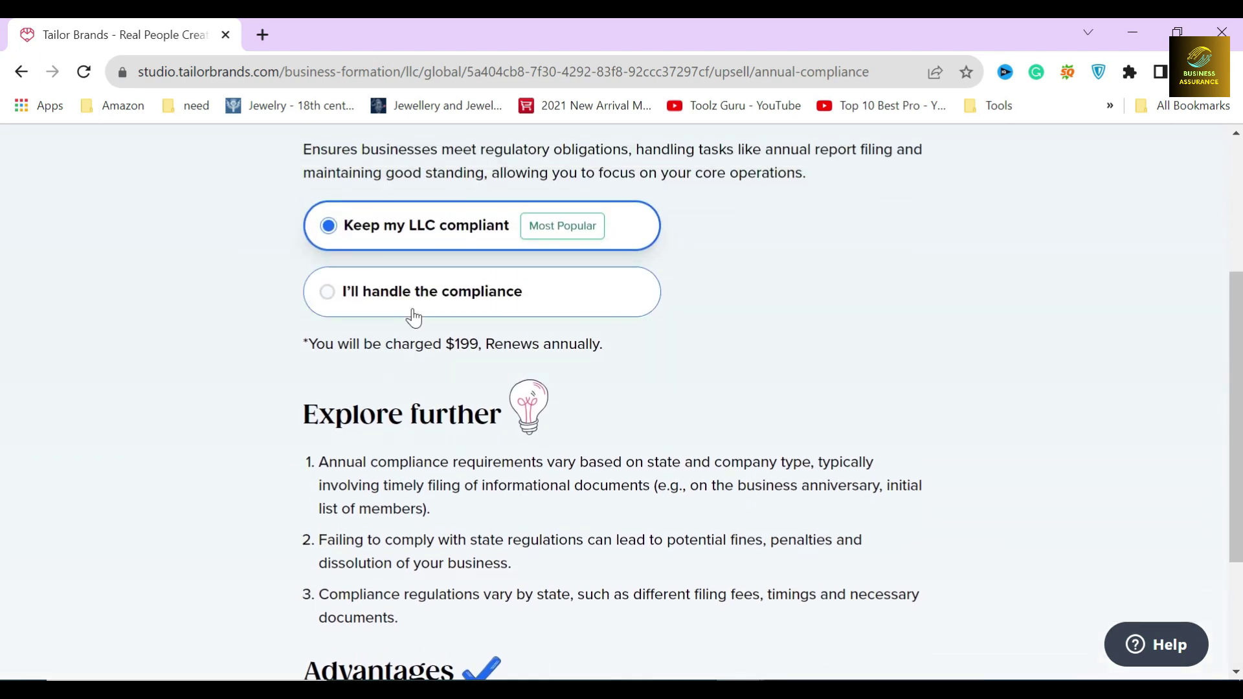
{"action": "left_click", "coordinate": [416, 299]}
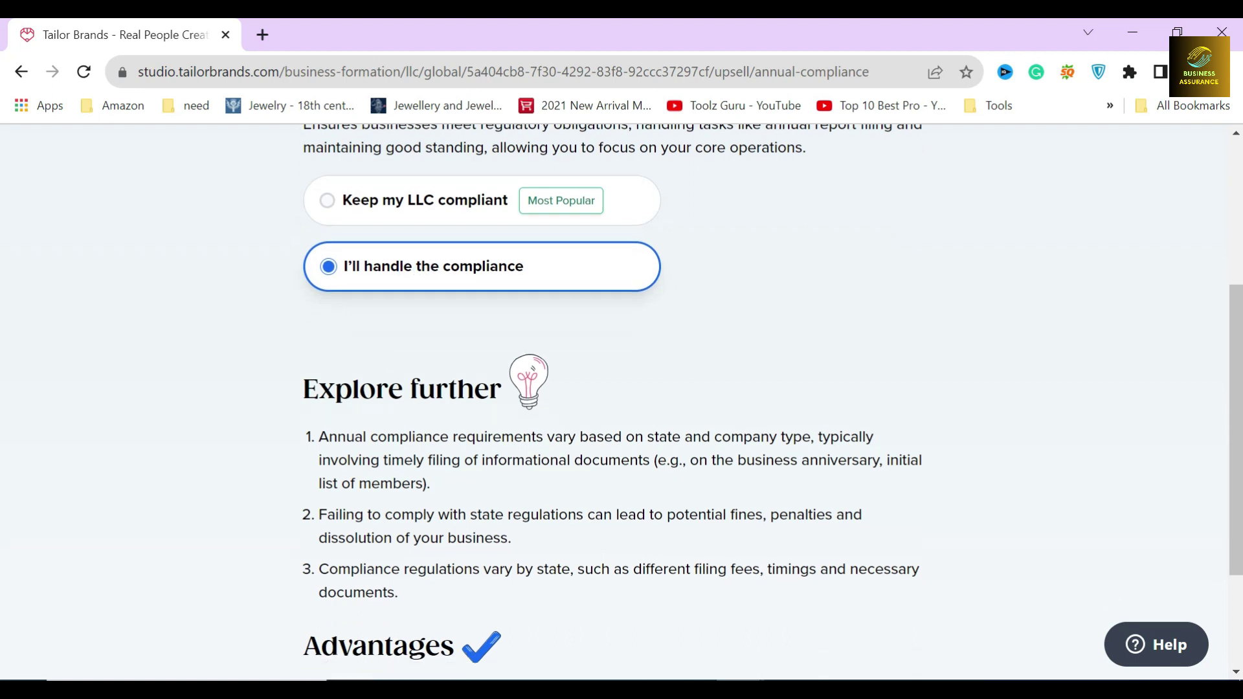
{"action": "scroll", "coordinate": [554, 421], "scroll_direction": "down", "scroll_amount": 3}
{"action": "left_click", "coordinate": [643, 651]}
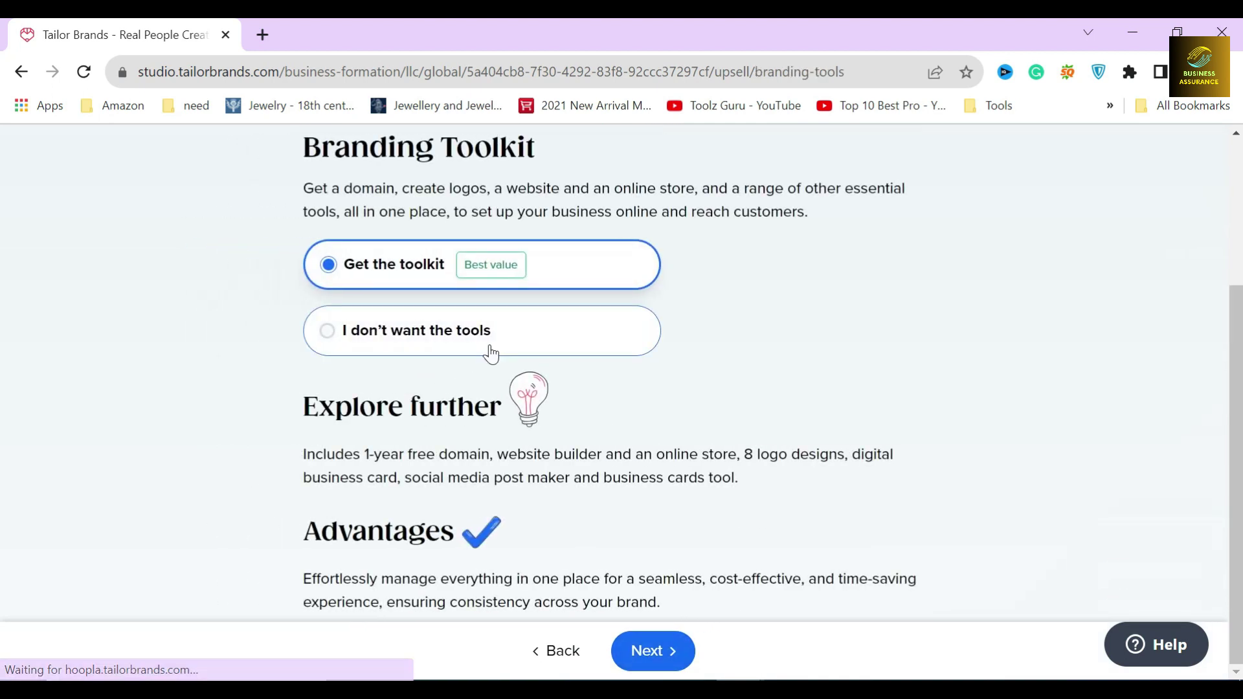
Step: Read the Branding Toolkit offer's heading, description and its two answer options
{"action": "left_click_drag", "start_coordinate": [298, 317], "coordinate": [522, 358]}
{"action": "left_click", "coordinate": [553, 365]}
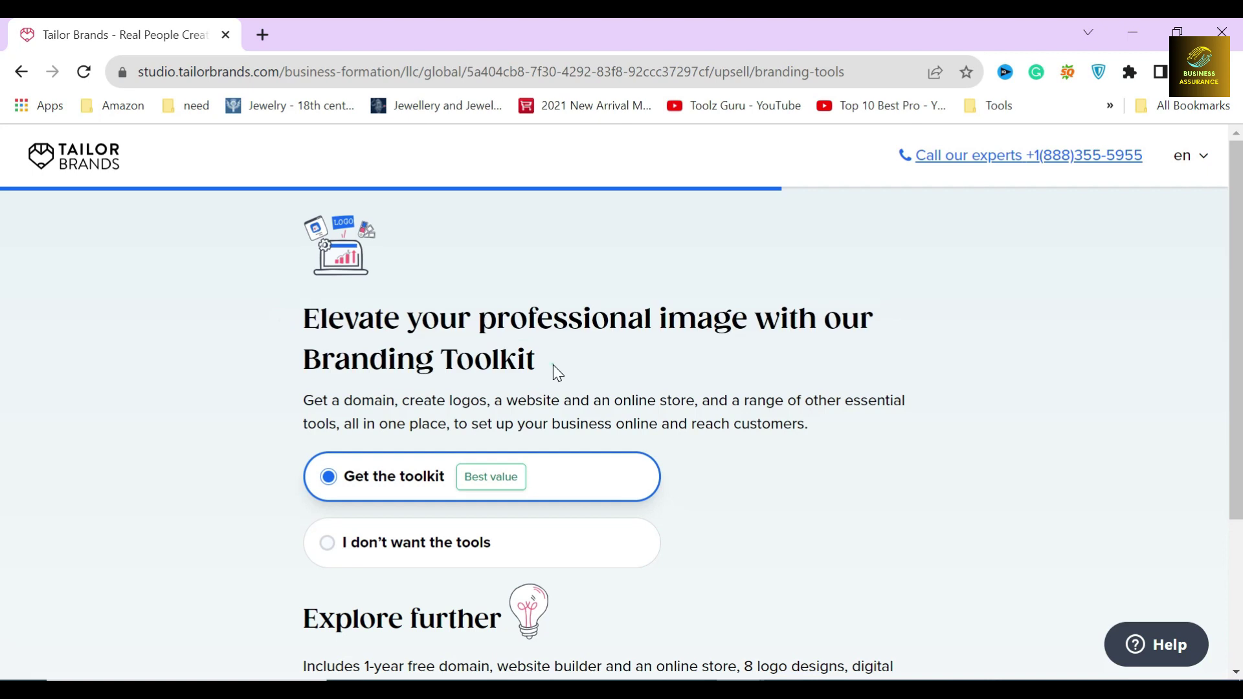
{"action": "left_click_drag", "start_coordinate": [291, 397], "coordinate": [824, 439]}
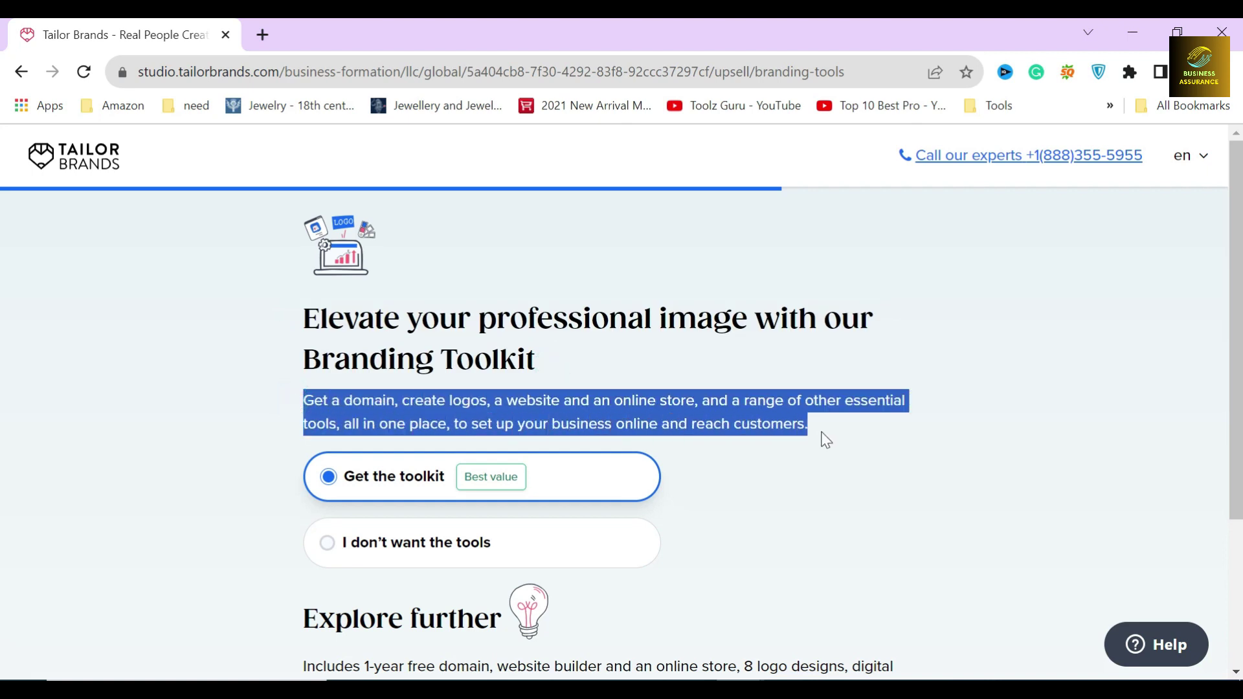
{"action": "left_click", "coordinate": [511, 421]}
{"action": "scroll", "coordinate": [277, 300], "scroll_direction": "down", "scroll_amount": 3}
{"action": "left_click", "coordinate": [270, 281]}
{"action": "left_click", "coordinate": [286, 343]}
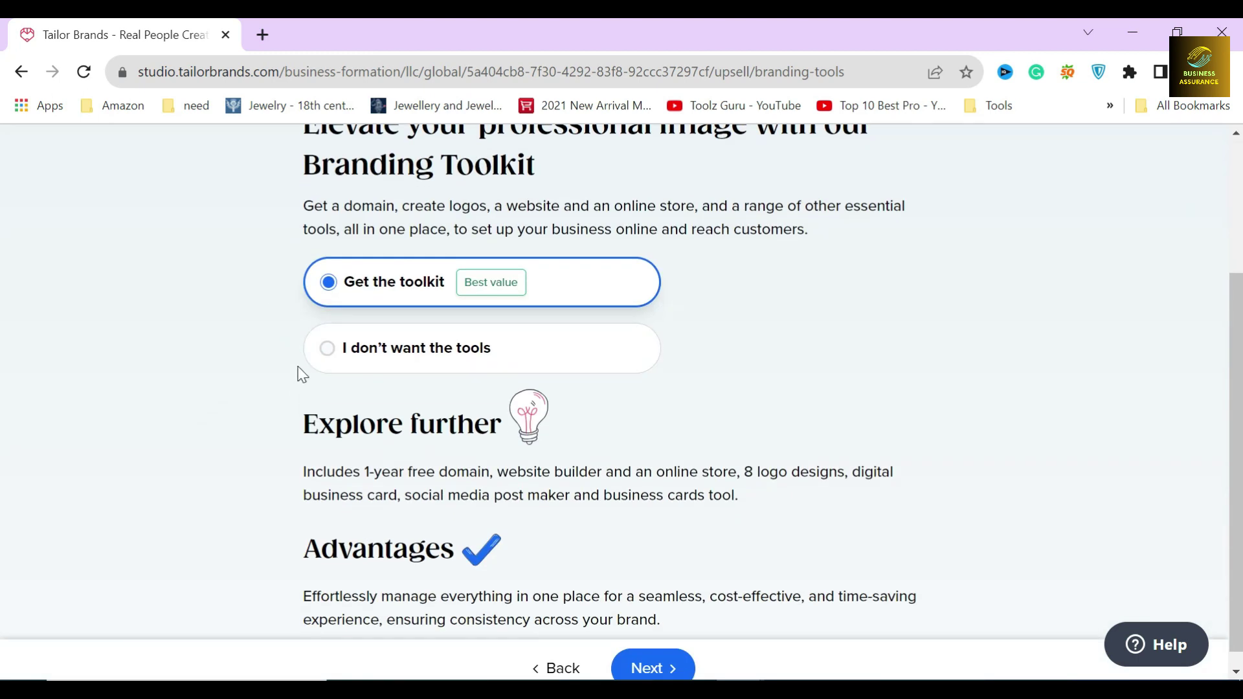
Step: Decline the Branding Toolkit with I don't want the tools, review its Explore further and Advantages sections, and continue
{"action": "left_click", "coordinate": [421, 356]}
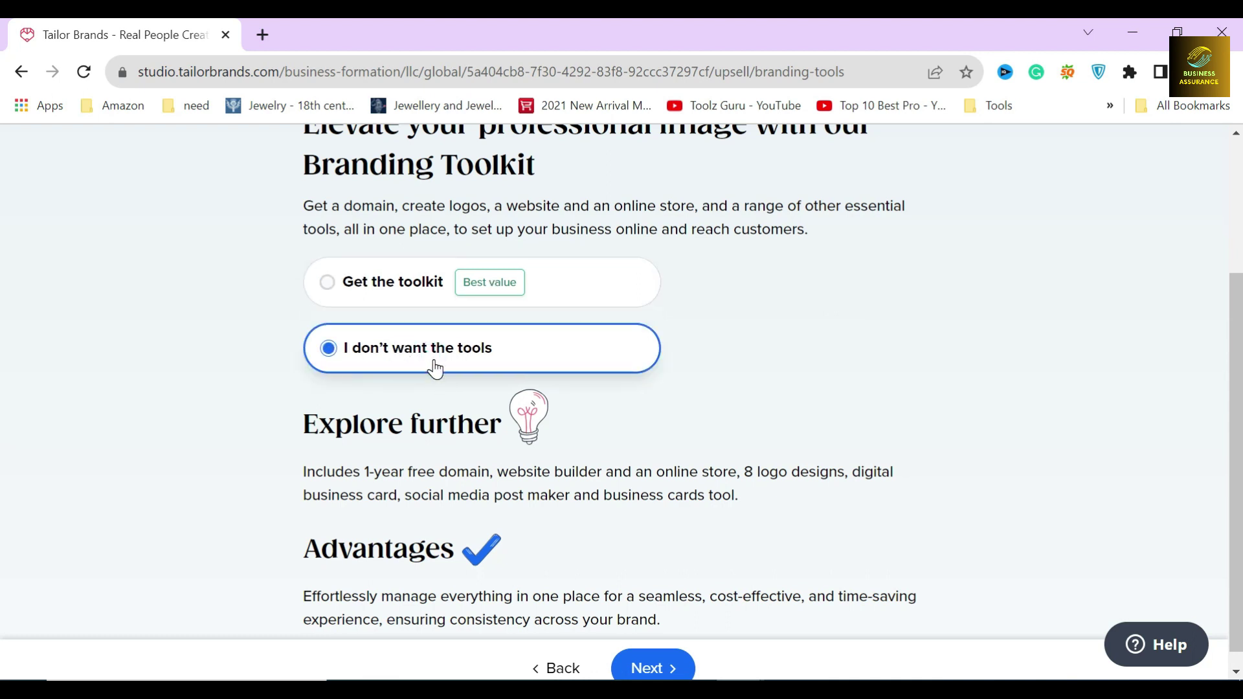
{"action": "scroll", "coordinate": [420, 376], "scroll_direction": "down", "scroll_amount": 1}
{"action": "left_click_drag", "start_coordinate": [290, 454], "coordinate": [743, 496]}
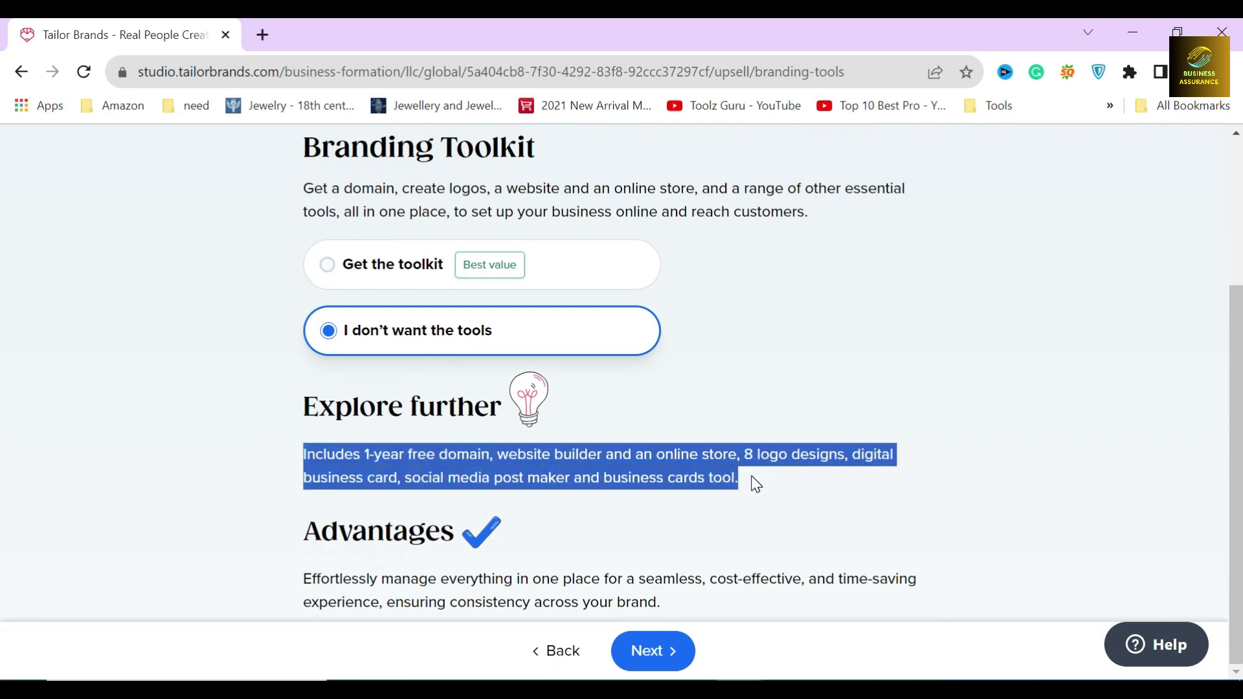
{"action": "left_click", "coordinate": [755, 484]}
{"action": "left_click_drag", "start_coordinate": [301, 545], "coordinate": [501, 545]}
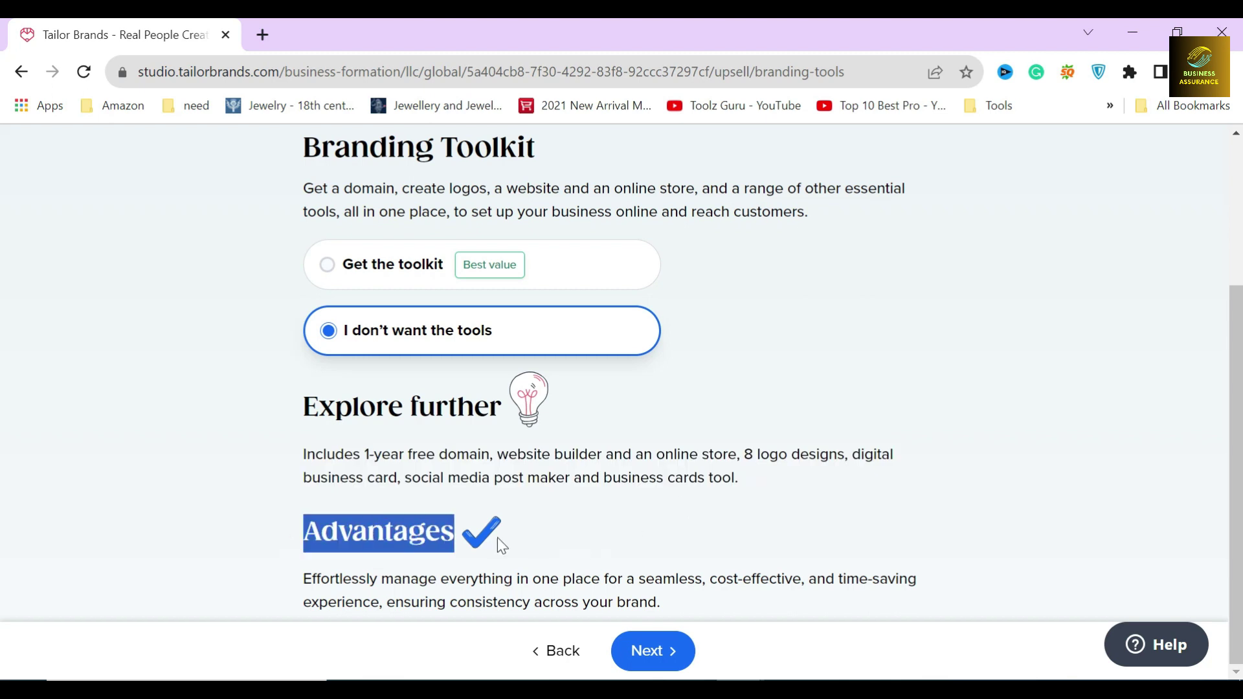
{"action": "left_click", "coordinate": [757, 434]}
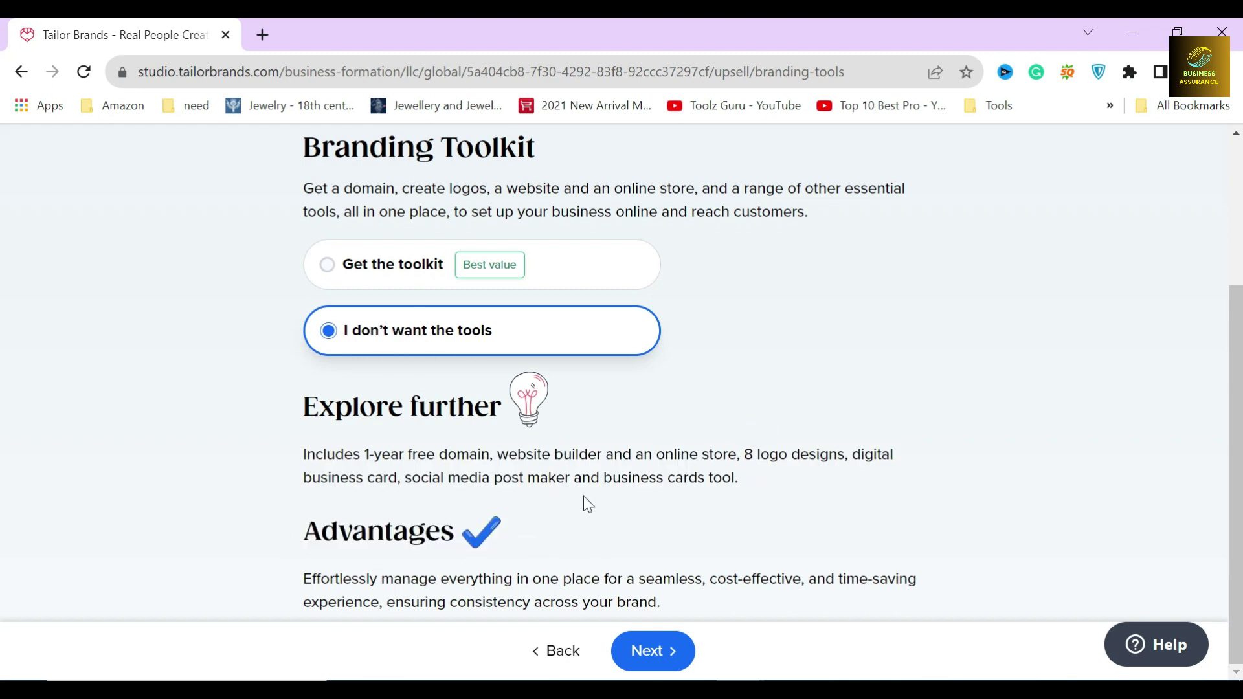
{"action": "left_click", "coordinate": [652, 652]}
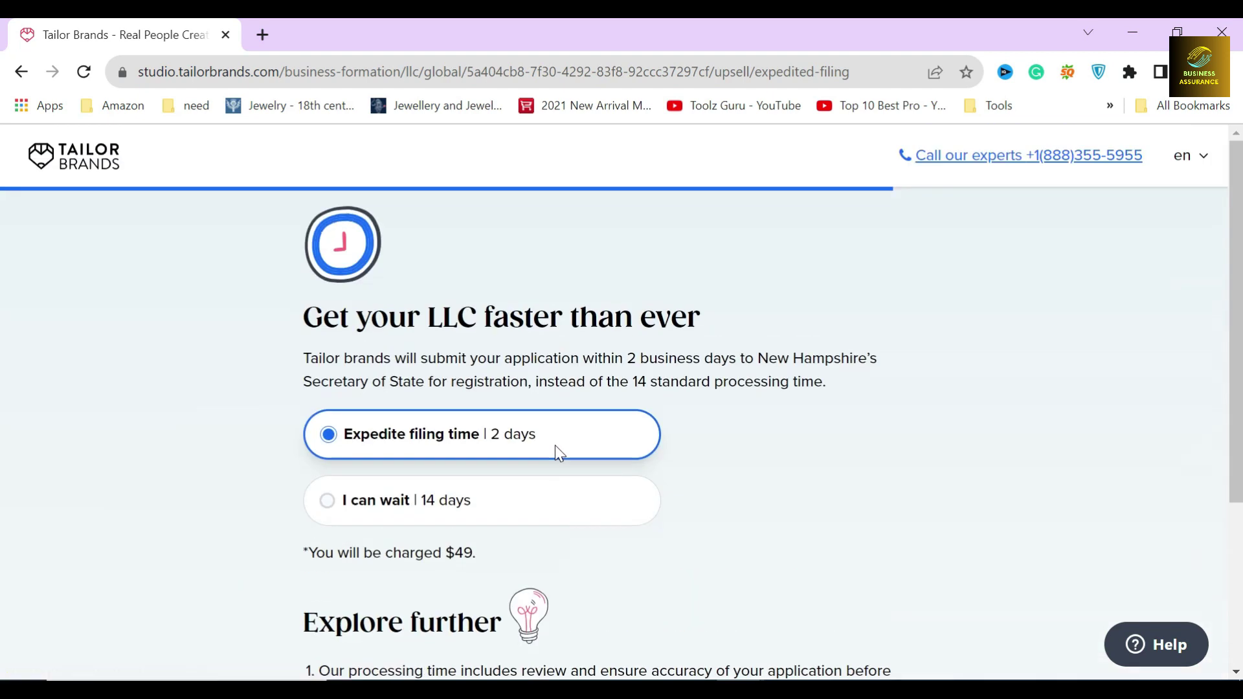
Step: Read the expedited filing offer's heading, description, two filing time options and charge note
{"action": "left_click_drag", "start_coordinate": [296, 329], "coordinate": [721, 312]}
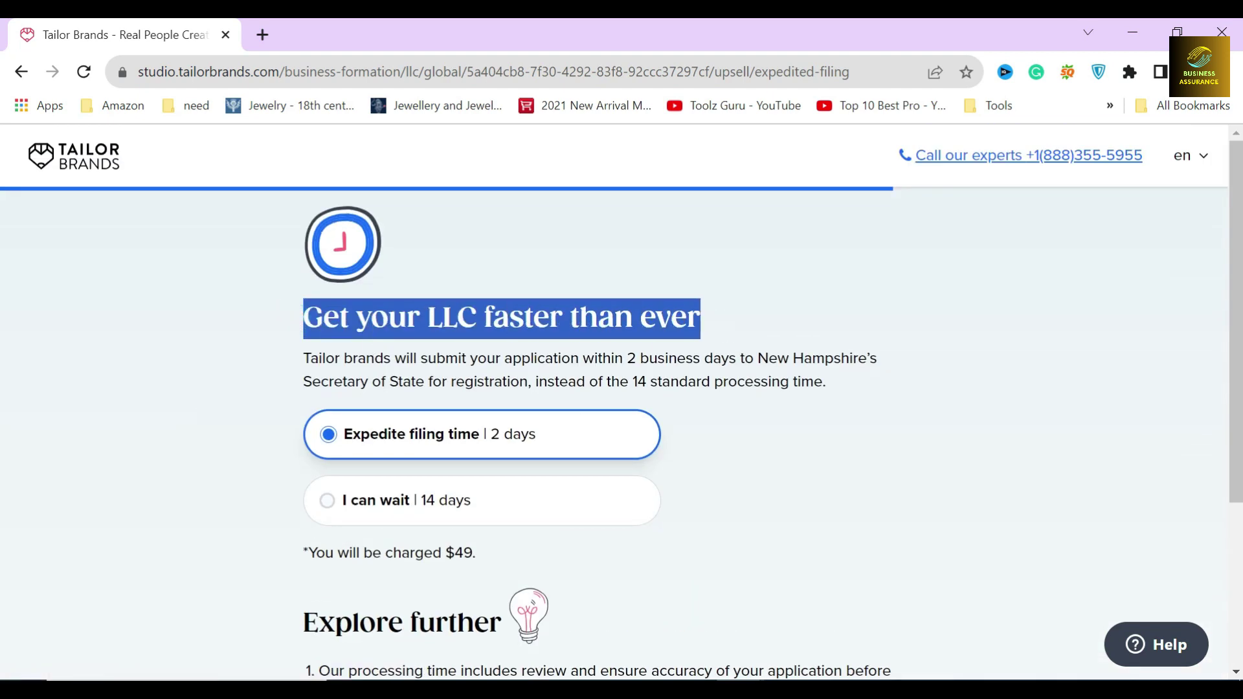
{"action": "left_click", "coordinate": [610, 361]}
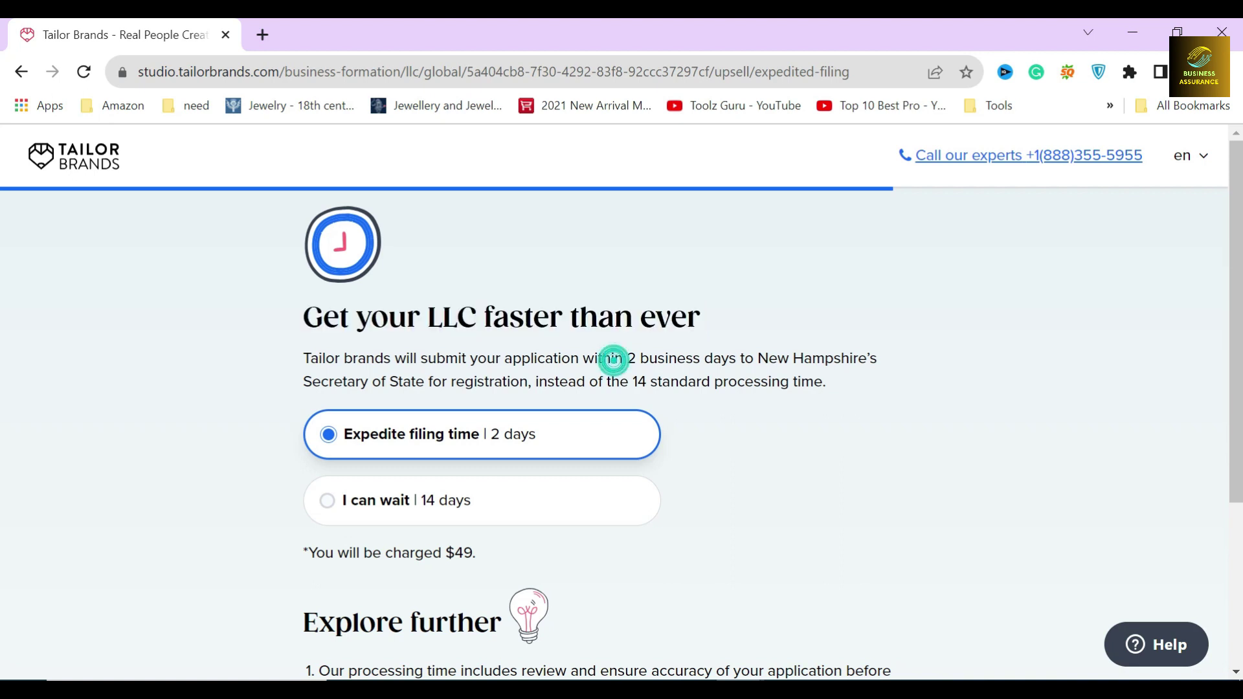
{"action": "scroll", "coordinate": [611, 360], "scroll_direction": "down", "scroll_amount": 2}
{"action": "left_click_drag", "start_coordinate": [302, 261], "coordinate": [846, 289]}
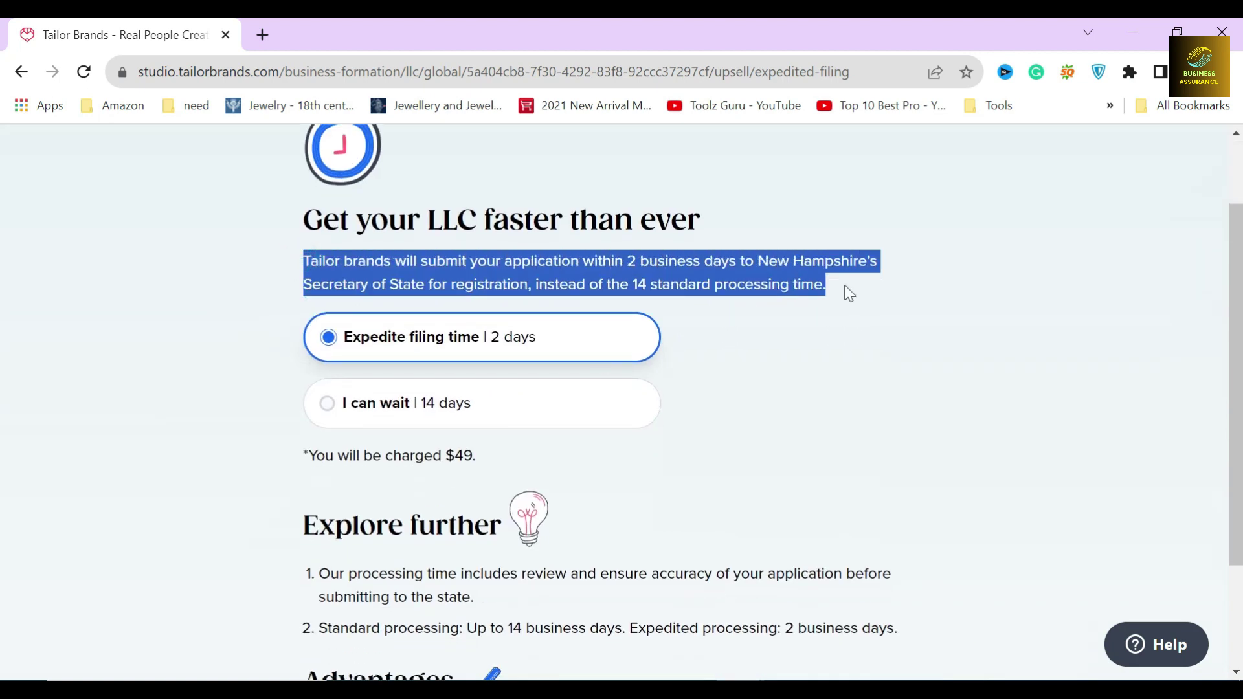
{"action": "left_click", "coordinate": [647, 282]}
{"action": "left_click", "coordinate": [283, 332]}
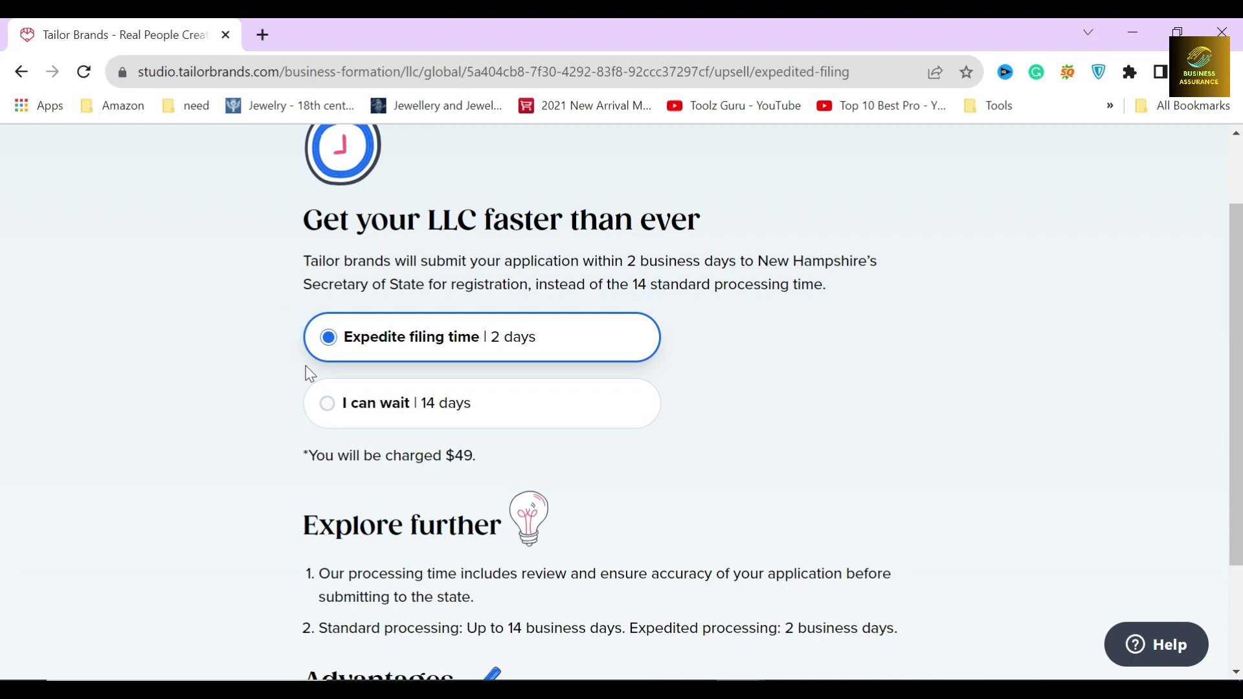
{"action": "left_click", "coordinate": [278, 403]}
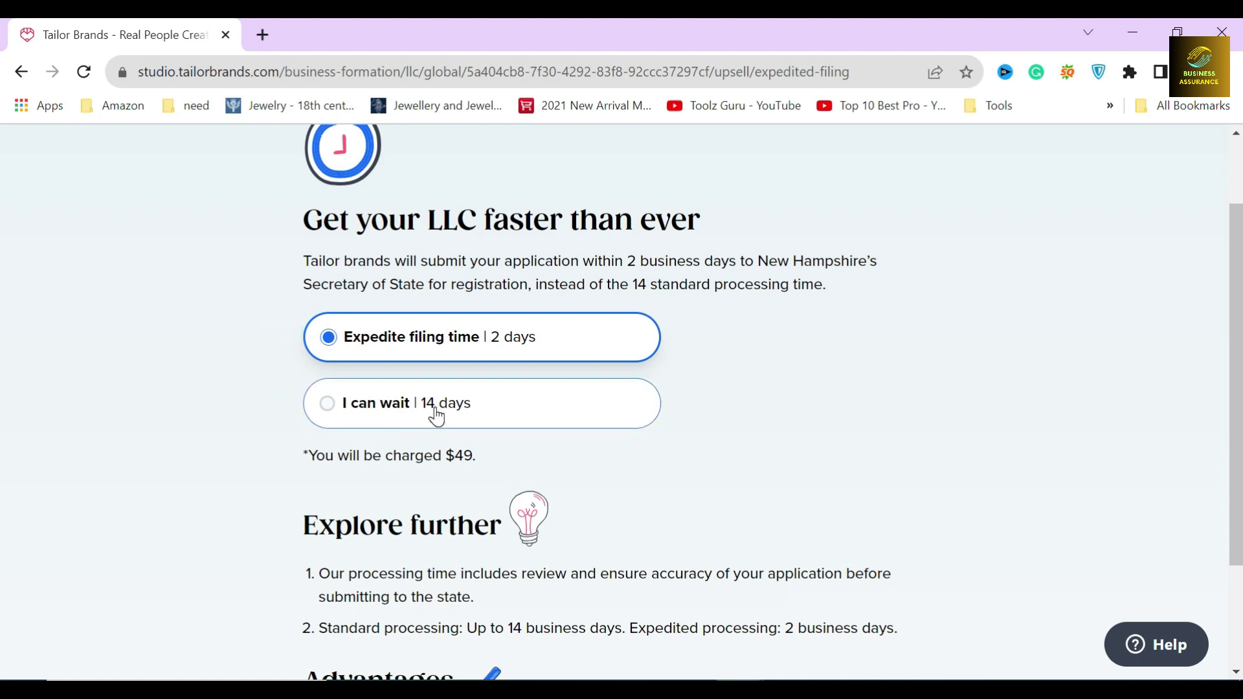
{"action": "left_click", "coordinate": [293, 334]}
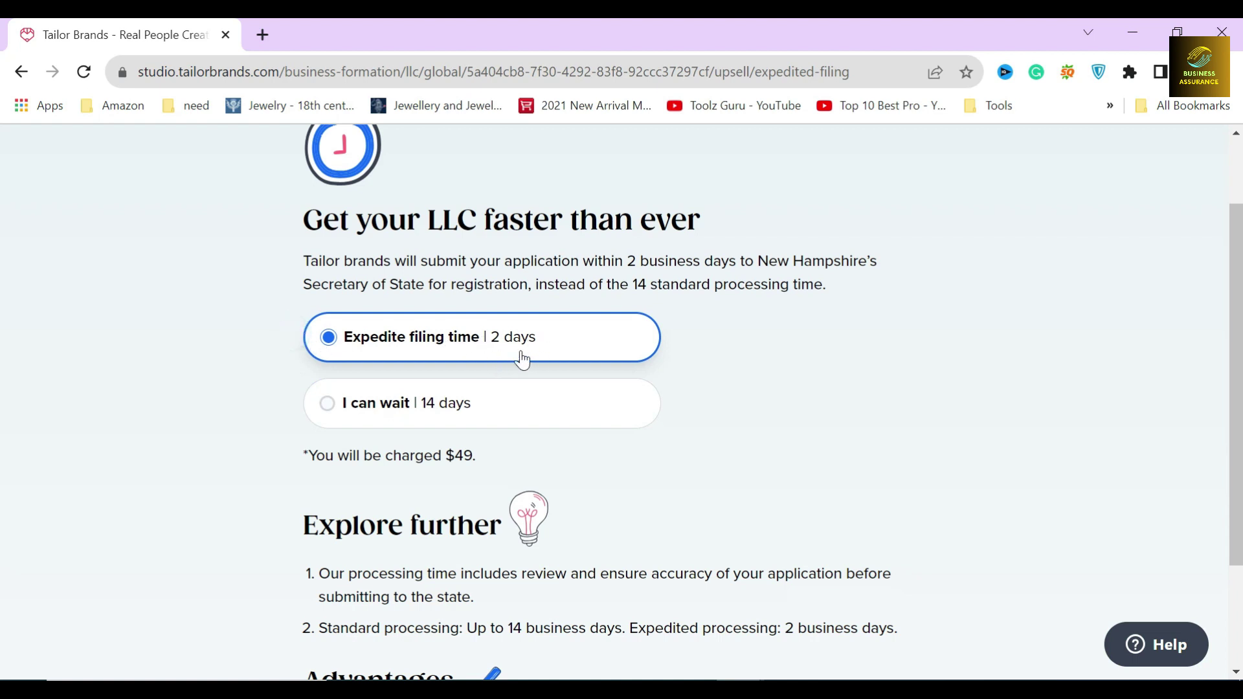
{"action": "scroll", "coordinate": [327, 385], "scroll_direction": "down", "scroll_amount": 1}
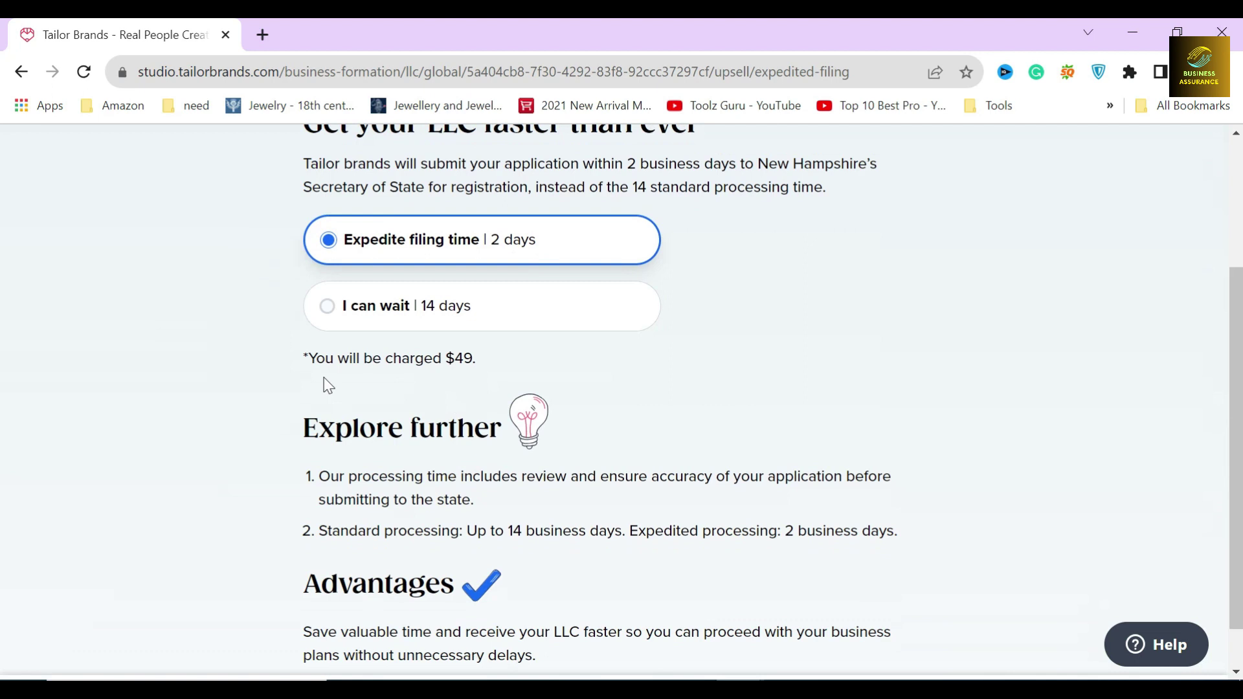
{"action": "left_click_drag", "start_coordinate": [324, 358], "coordinate": [463, 357]}
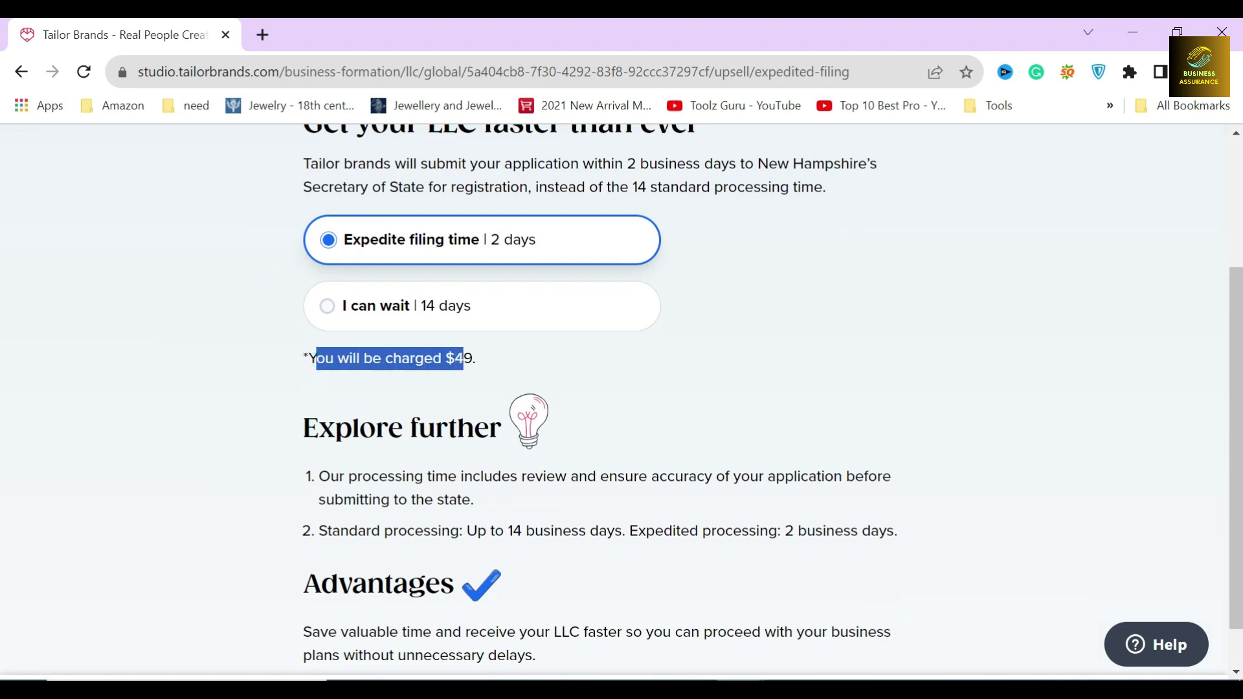
{"action": "left_click", "coordinate": [461, 398]}
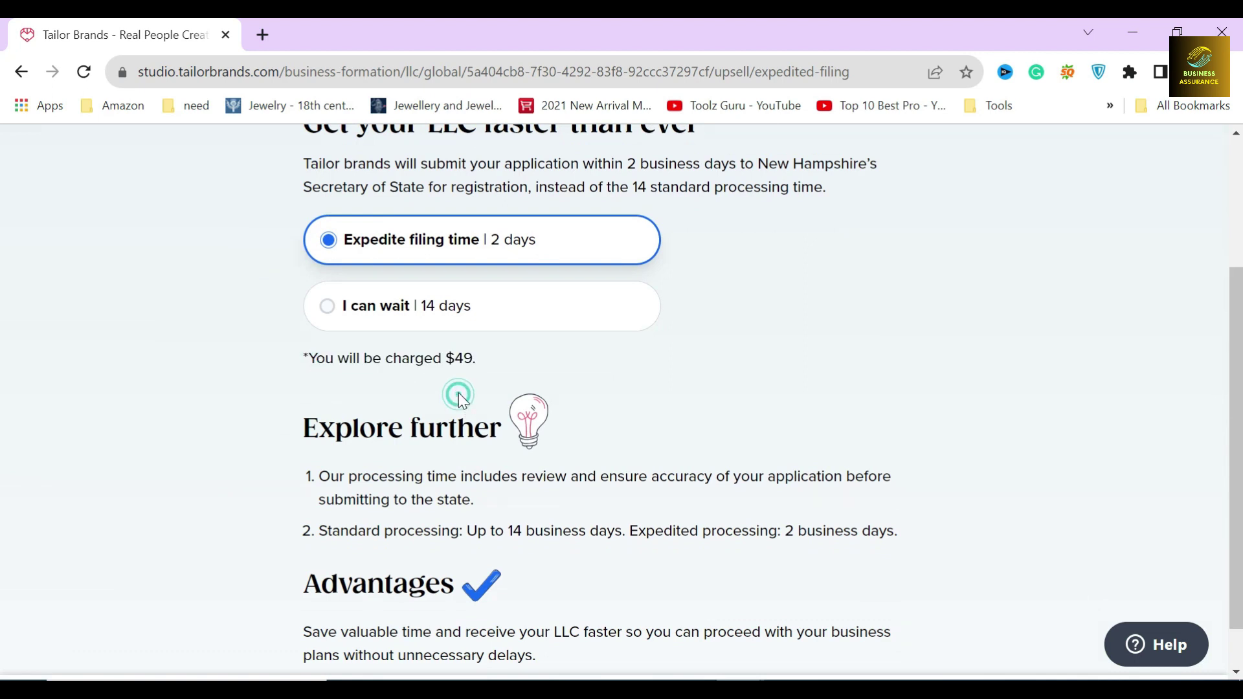
Step: Decline expedited filing with I can wait | 14 days and continue to the Operating Agreement offer
{"action": "left_click", "coordinate": [433, 310]}
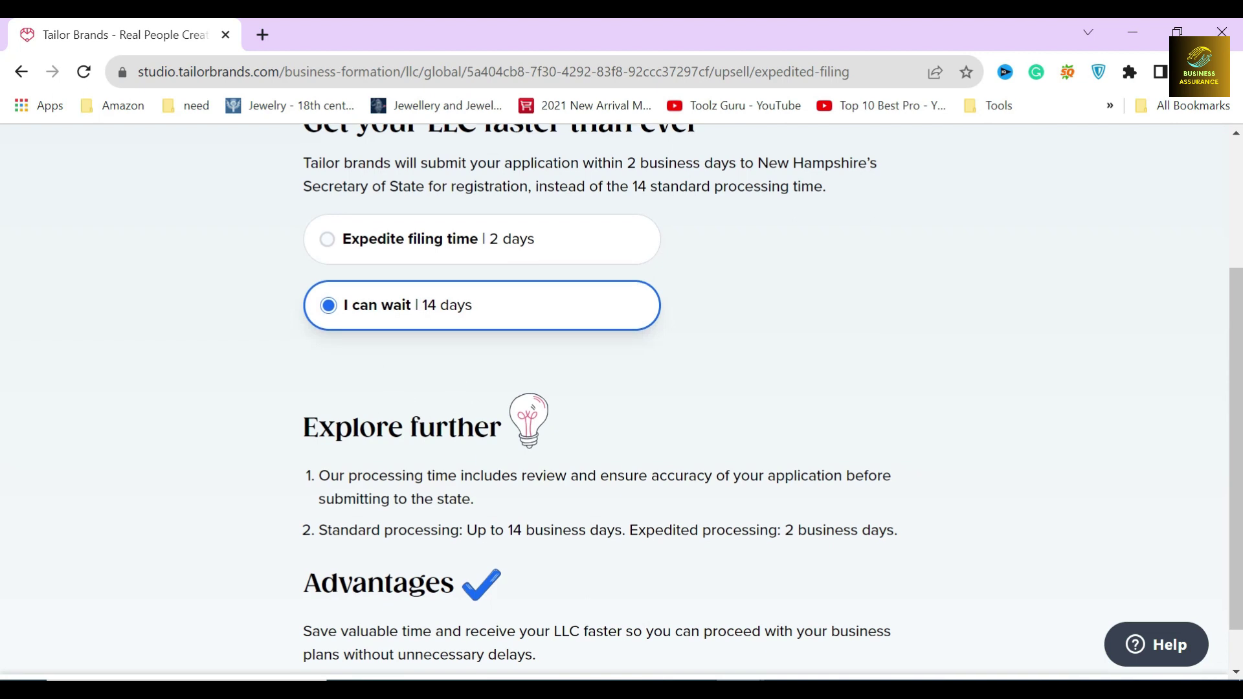
{"action": "scroll", "coordinate": [492, 427], "scroll_direction": "down", "scroll_amount": 1}
{"action": "left_click", "coordinate": [650, 651]}
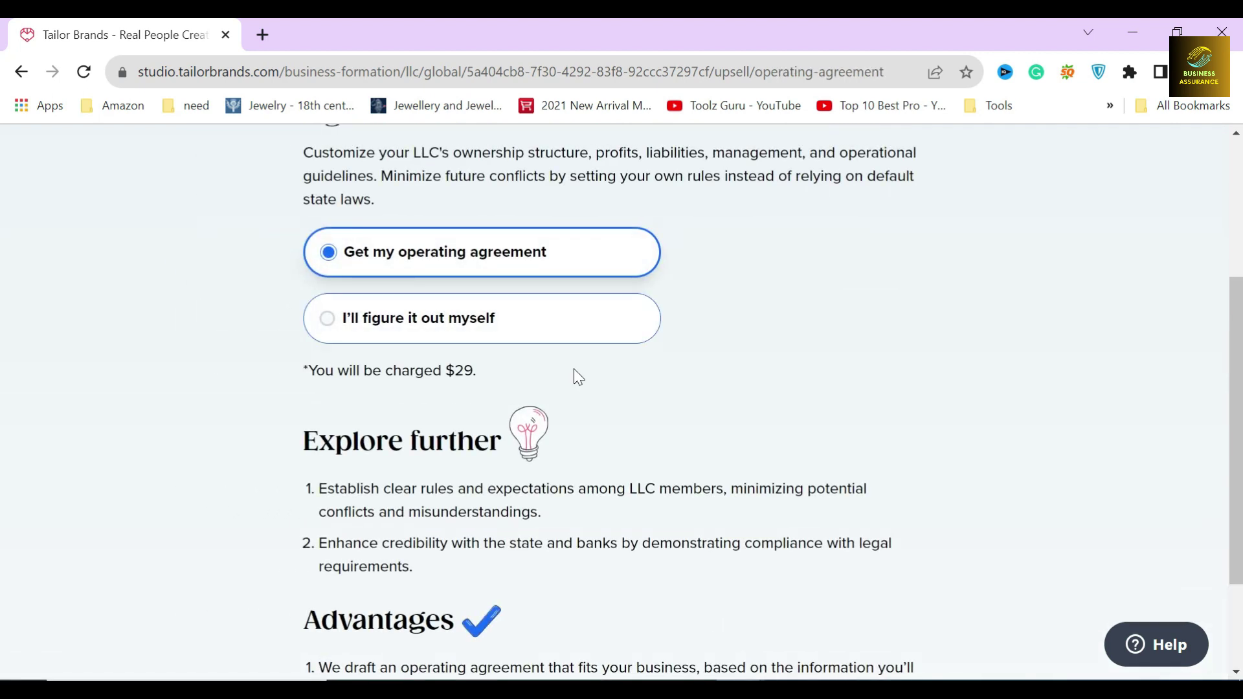
Step: Read the Operating Agreement offer's heading, description, answer options and charge note
{"action": "left_click_drag", "start_coordinate": [296, 319], "coordinate": [514, 367]}
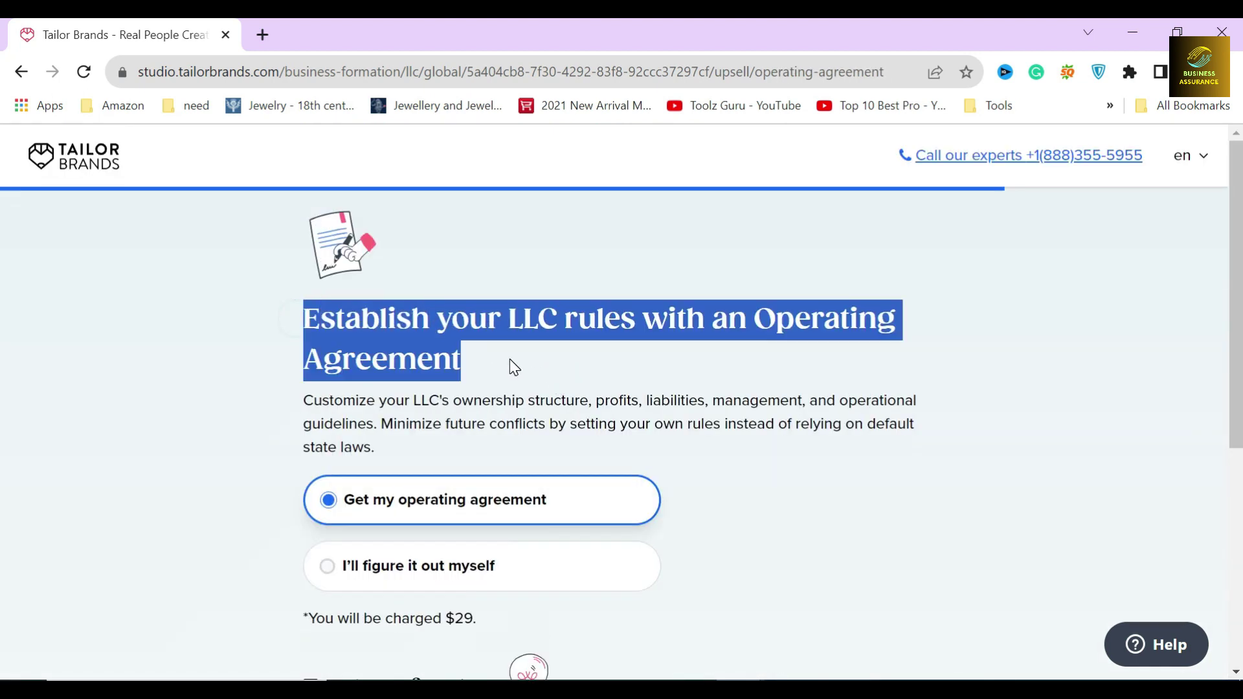
{"action": "left_click", "coordinate": [492, 368]}
{"action": "left_click_drag", "start_coordinate": [715, 322], "coordinate": [723, 363]}
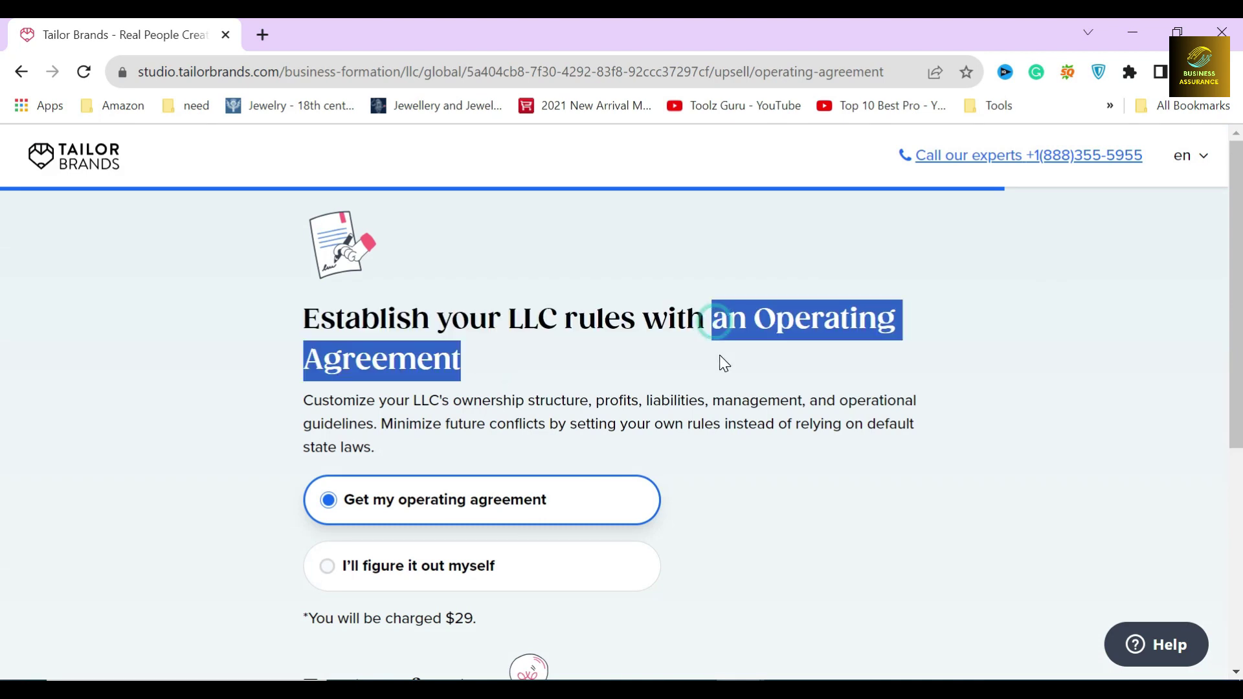
{"action": "left_click", "coordinate": [479, 371]}
{"action": "left_click_drag", "start_coordinate": [283, 398], "coordinate": [402, 441]}
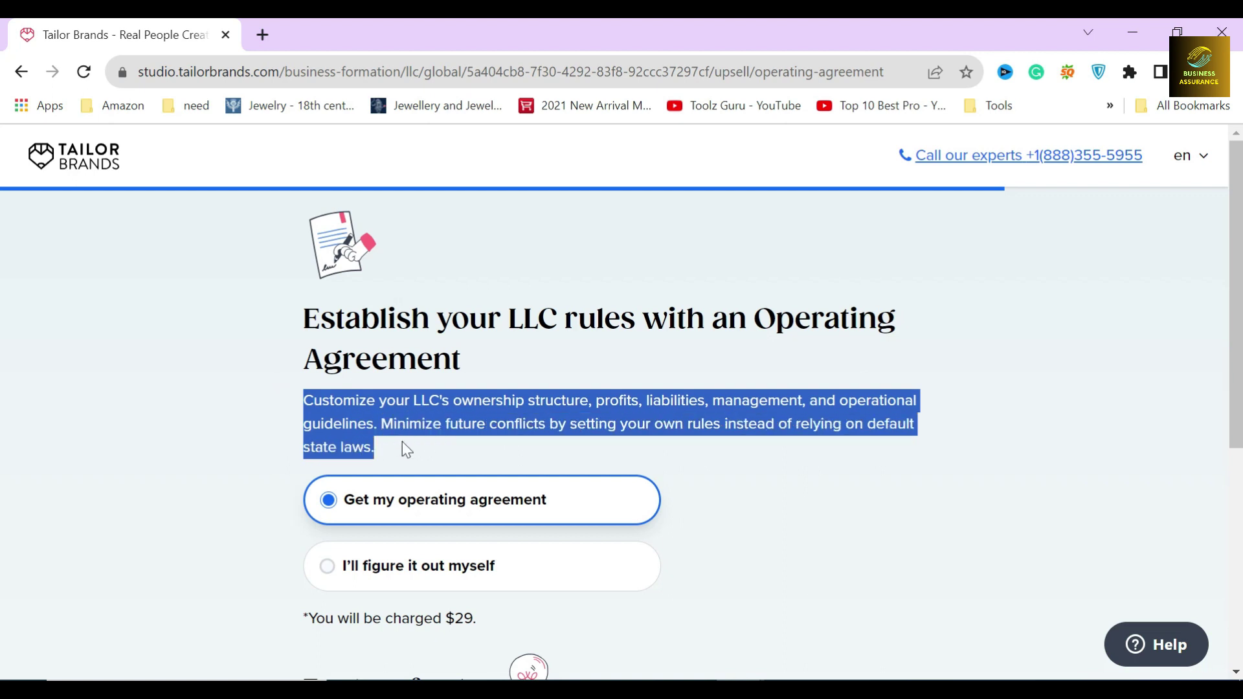
{"action": "scroll", "coordinate": [401, 443], "scroll_direction": "down", "scroll_amount": 3}
{"action": "left_click", "coordinate": [283, 313]}
{"action": "left_click_drag", "start_coordinate": [288, 423], "coordinate": [480, 429]}
{"action": "scroll", "coordinate": [519, 419], "scroll_direction": "down", "scroll_amount": 3}
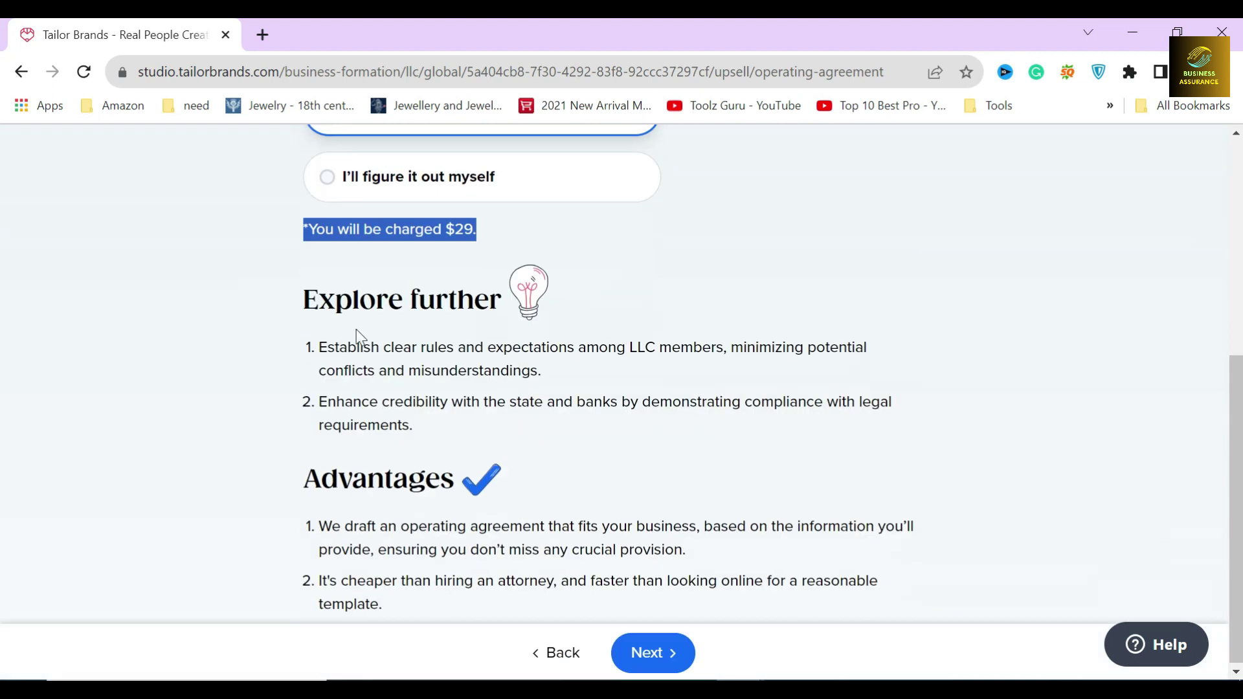
{"action": "left_click", "coordinate": [286, 250]}
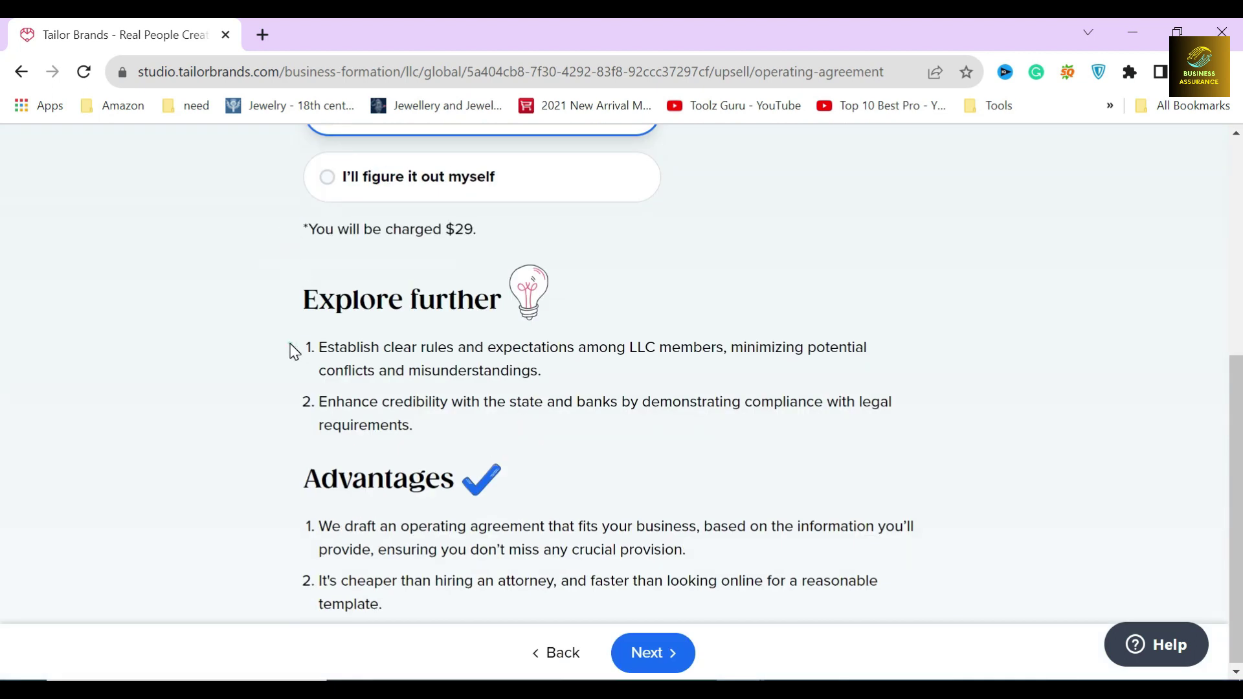
Step: Read the Explore further and Advantages points of the Operating Agreement offer
{"action": "left_click", "coordinate": [289, 400]}
{"action": "left_click_drag", "start_coordinate": [301, 344], "coordinate": [415, 427]}
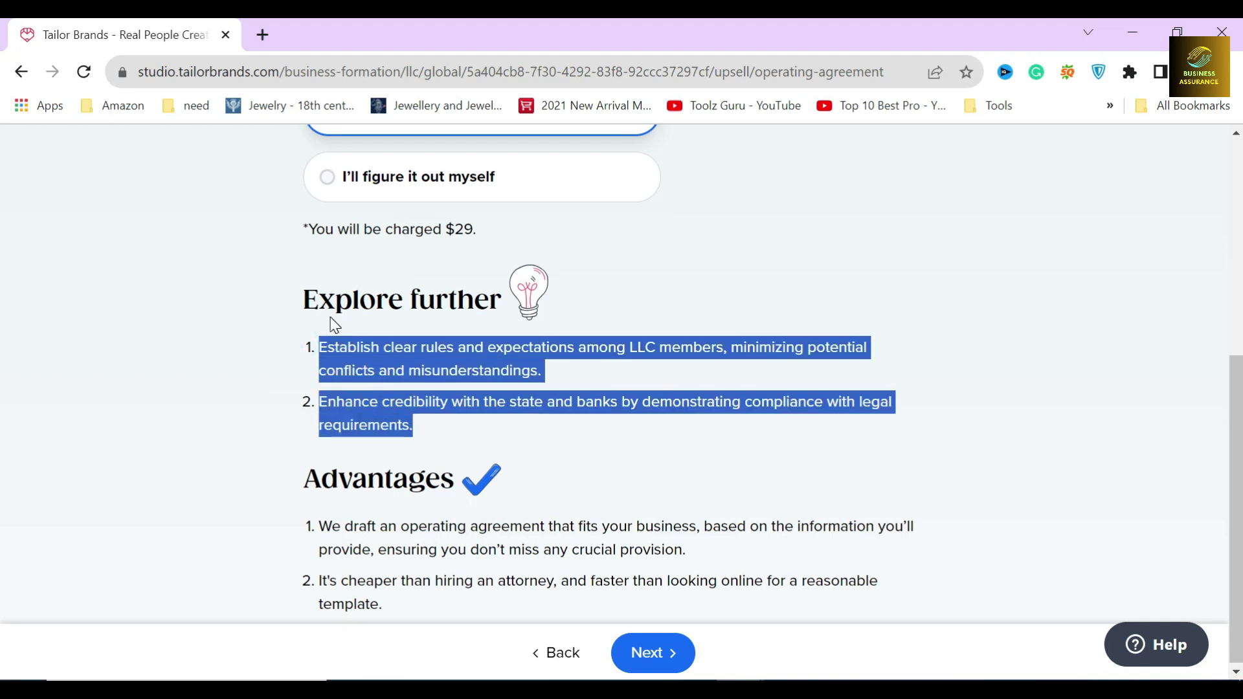
{"action": "left_click", "coordinate": [388, 369]}
{"action": "left_click_drag", "start_coordinate": [303, 479], "coordinate": [441, 479]}
{"action": "left_click", "coordinate": [443, 482]}
{"action": "left_click_drag", "start_coordinate": [315, 525], "coordinate": [389, 605]}
{"action": "left_click", "coordinate": [546, 427]}
Step: Keep Get my operating agreement as the answer and continue to the business bank account offer
{"action": "scroll", "coordinate": [627, 397], "scroll_direction": "up", "scroll_amount": 5}
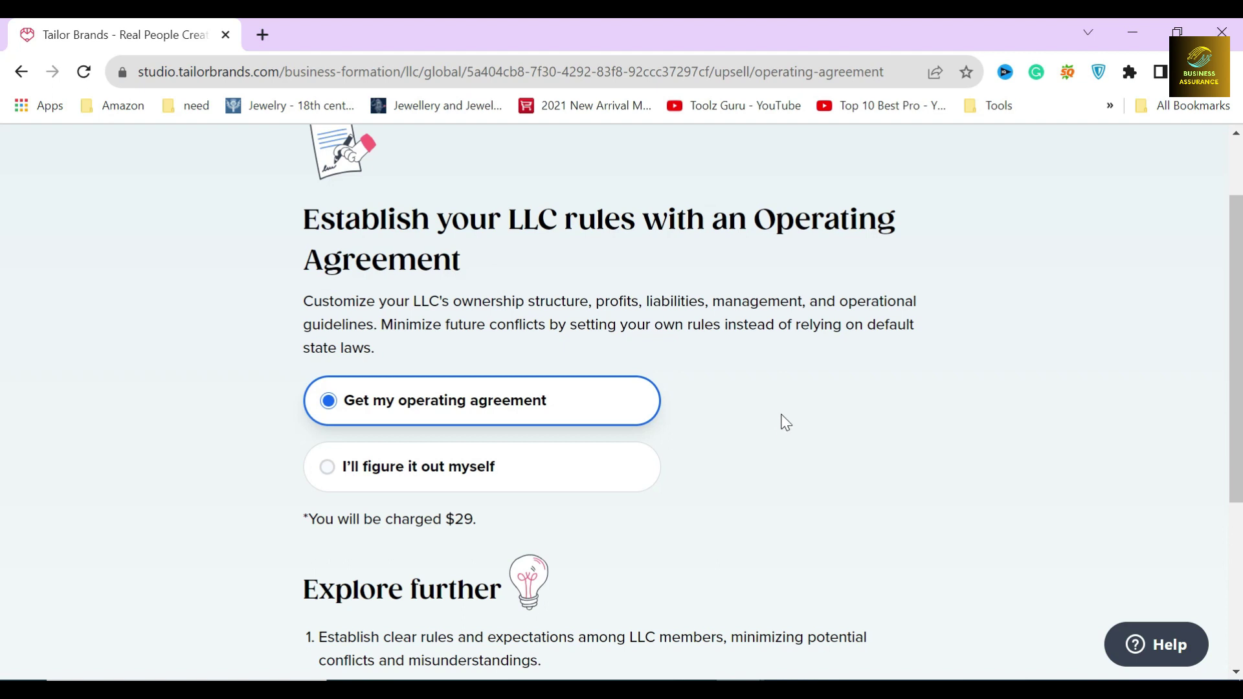
{"action": "scroll", "coordinate": [782, 411], "scroll_direction": "down", "scroll_amount": 2}
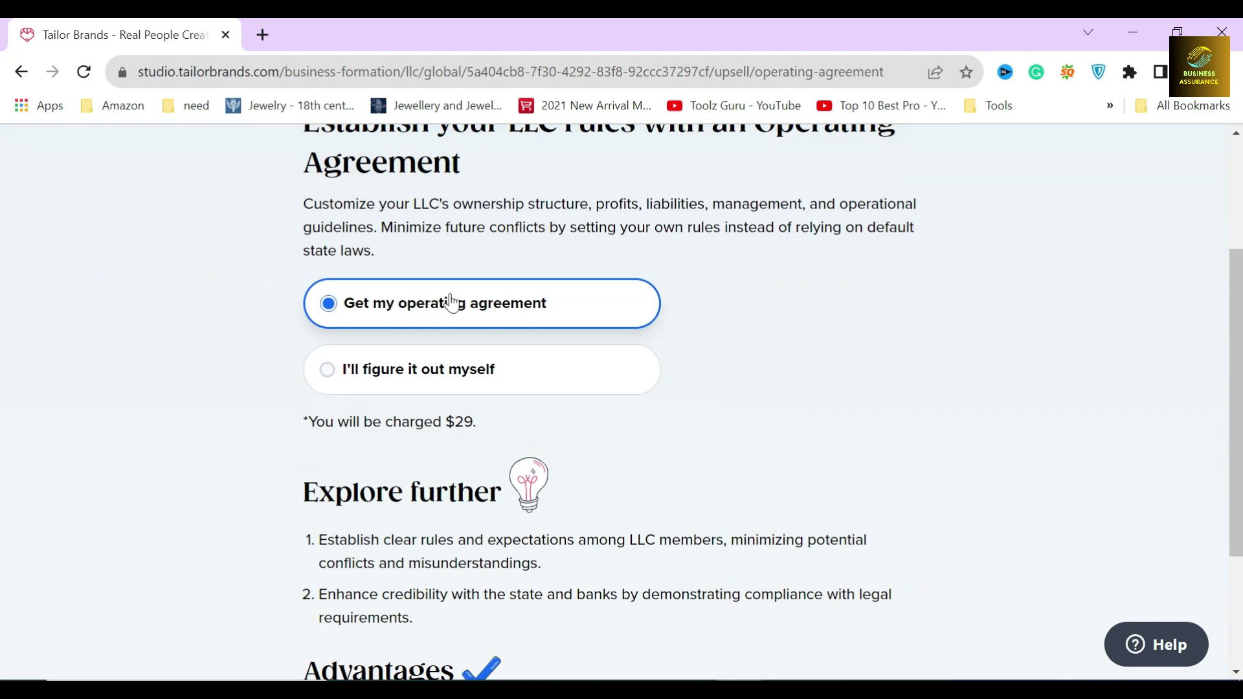
{"action": "scroll", "coordinate": [582, 352], "scroll_direction": "down", "scroll_amount": 3}
{"action": "left_click", "coordinate": [647, 655]}
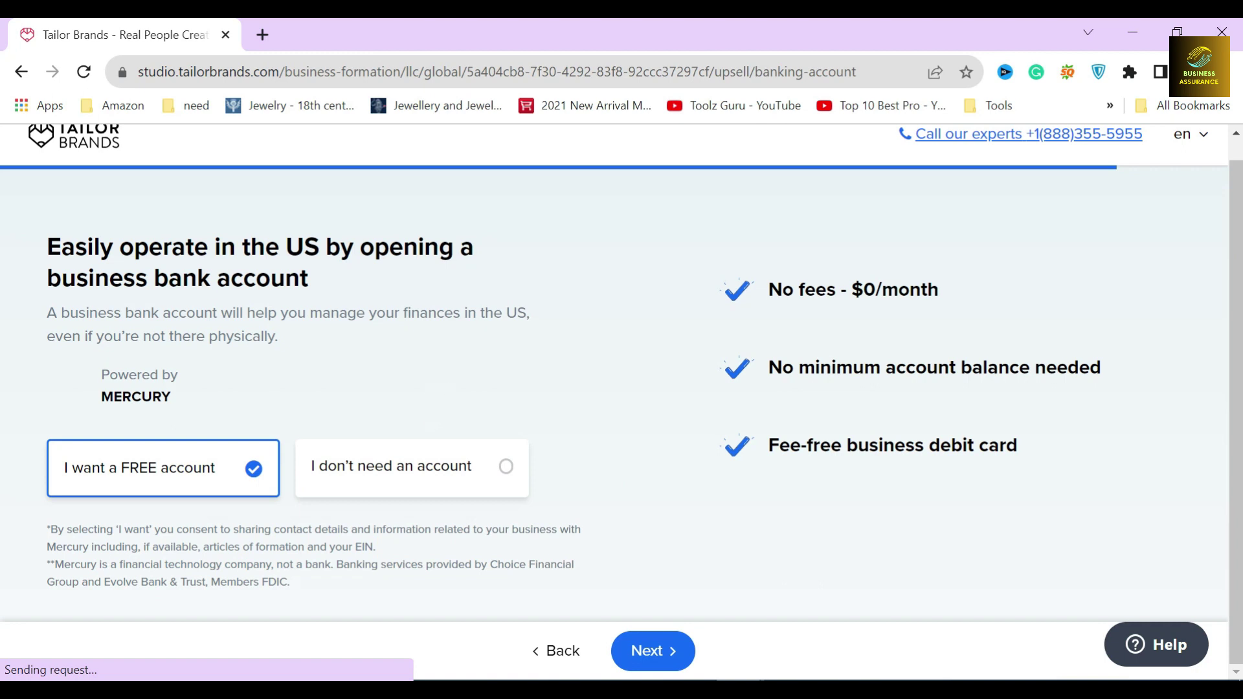
Step: Read the business bank account offer's heading, description and Mercury provider note
{"action": "left_click_drag", "start_coordinate": [46, 248], "coordinate": [322, 287]}
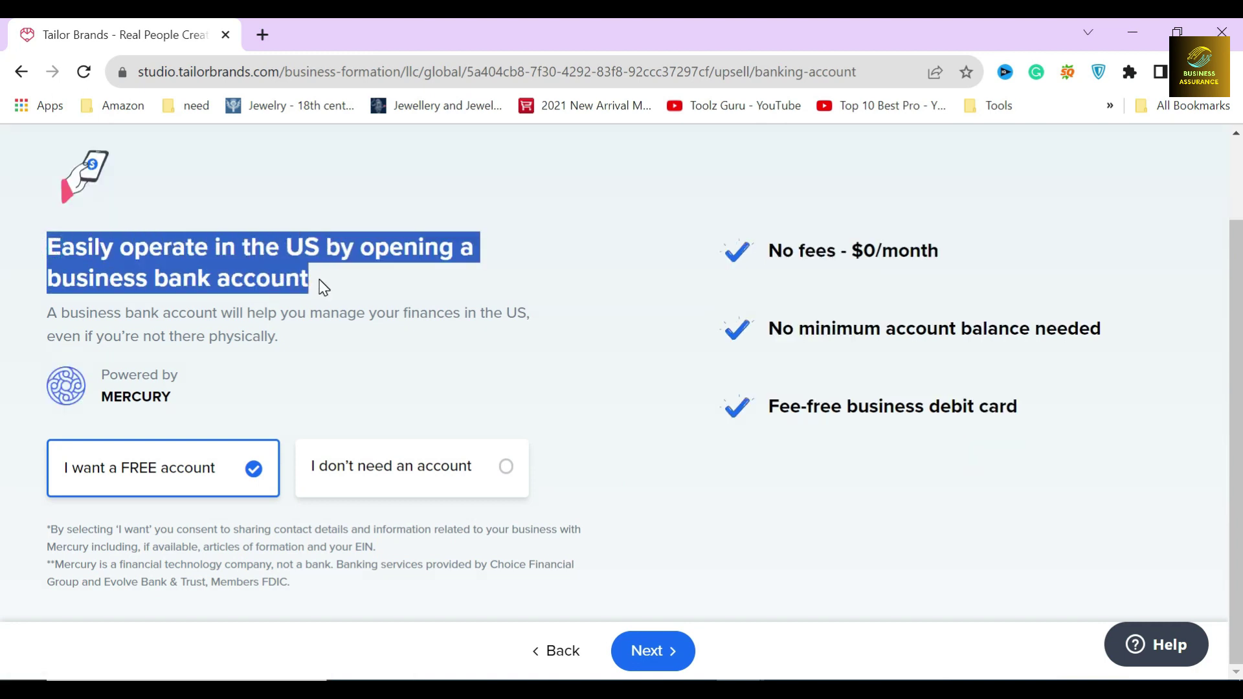
{"action": "left_click", "coordinate": [320, 284]}
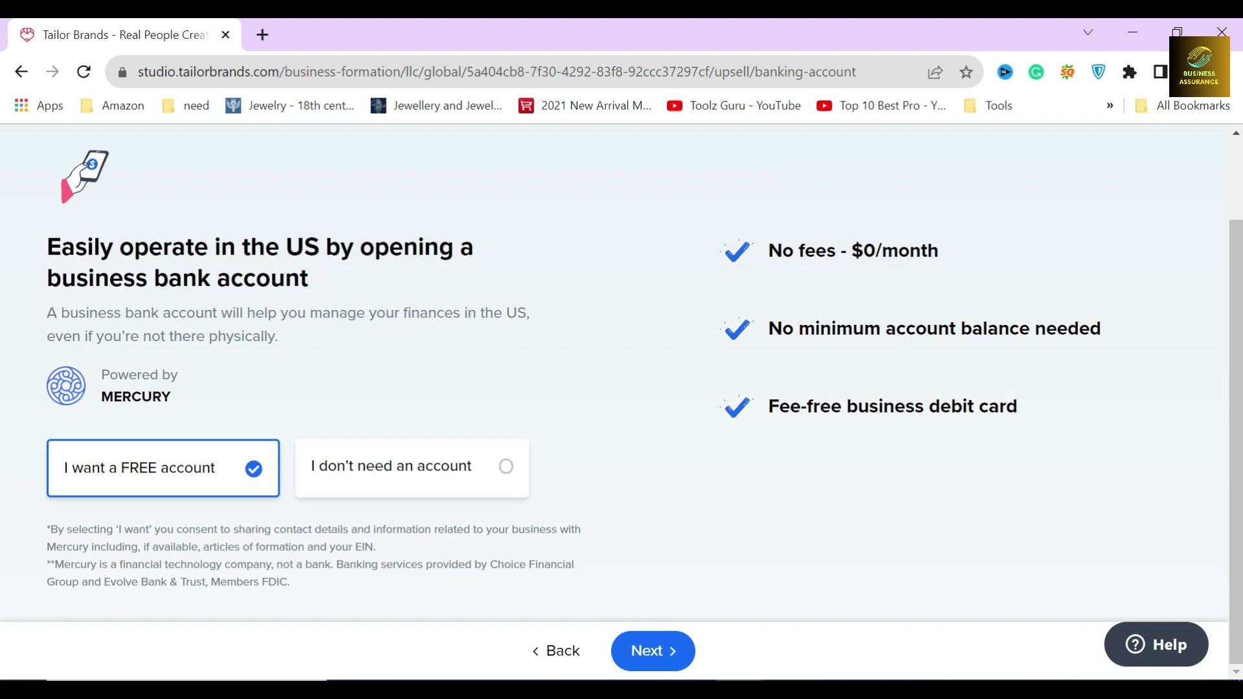
{"action": "left_click_drag", "start_coordinate": [40, 310], "coordinate": [289, 343]}
{"action": "left_click", "coordinate": [288, 343]}
{"action": "left_click", "coordinate": [57, 426]}
{"action": "left_click", "coordinate": [200, 401]}
Step: Review the bank account's three benefits, decline it with I don't need an account, and continue to checkout
{"action": "left_click_drag", "start_coordinate": [691, 262], "coordinate": [939, 252]}
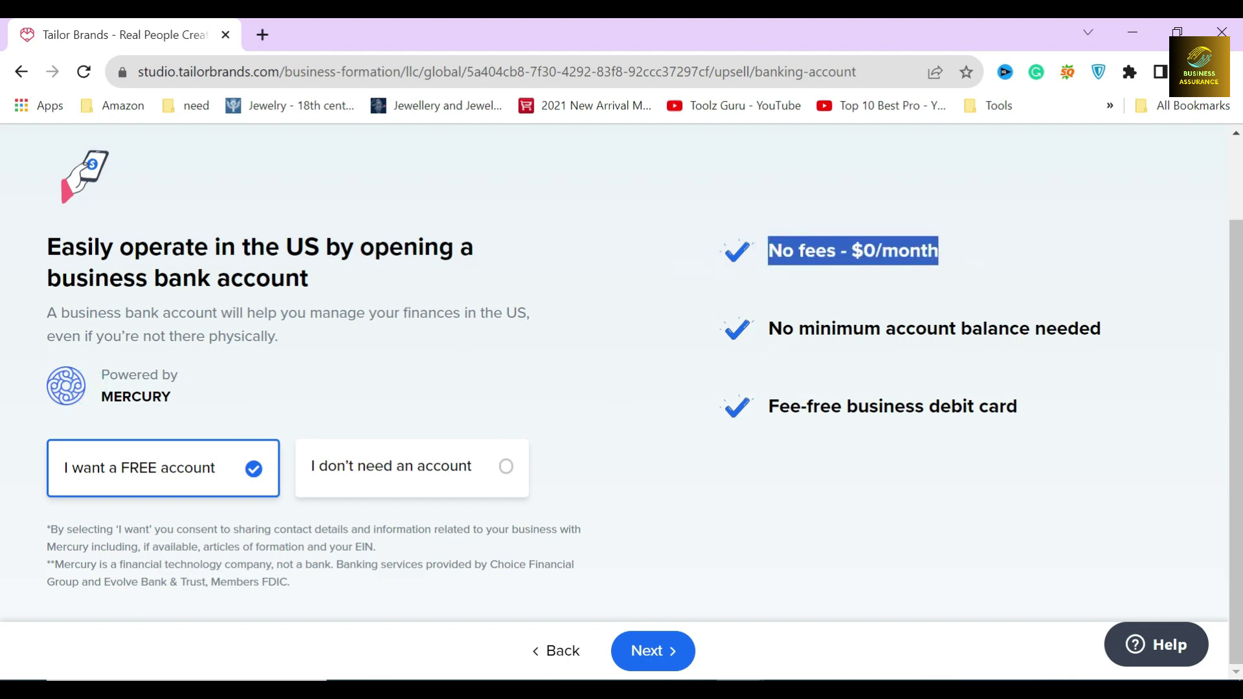
{"action": "left_click_drag", "start_coordinate": [764, 330], "coordinate": [1104, 338]}
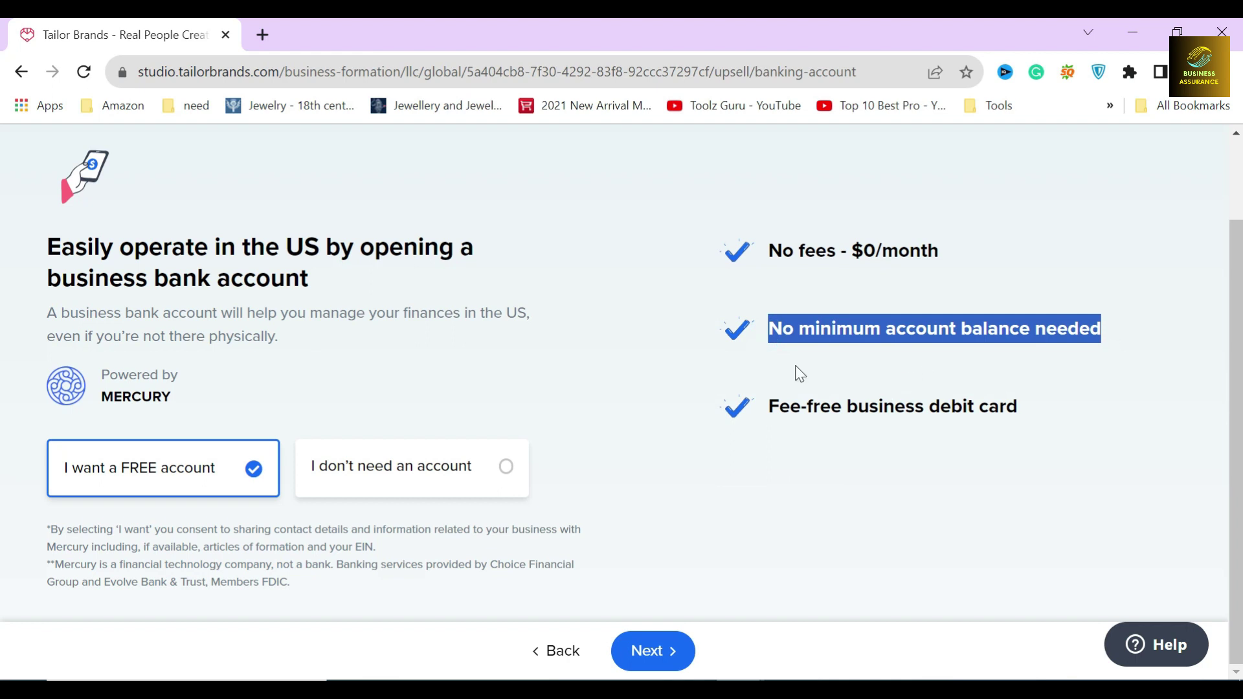
{"action": "left_click_drag", "start_coordinate": [763, 405], "coordinate": [1136, 420]}
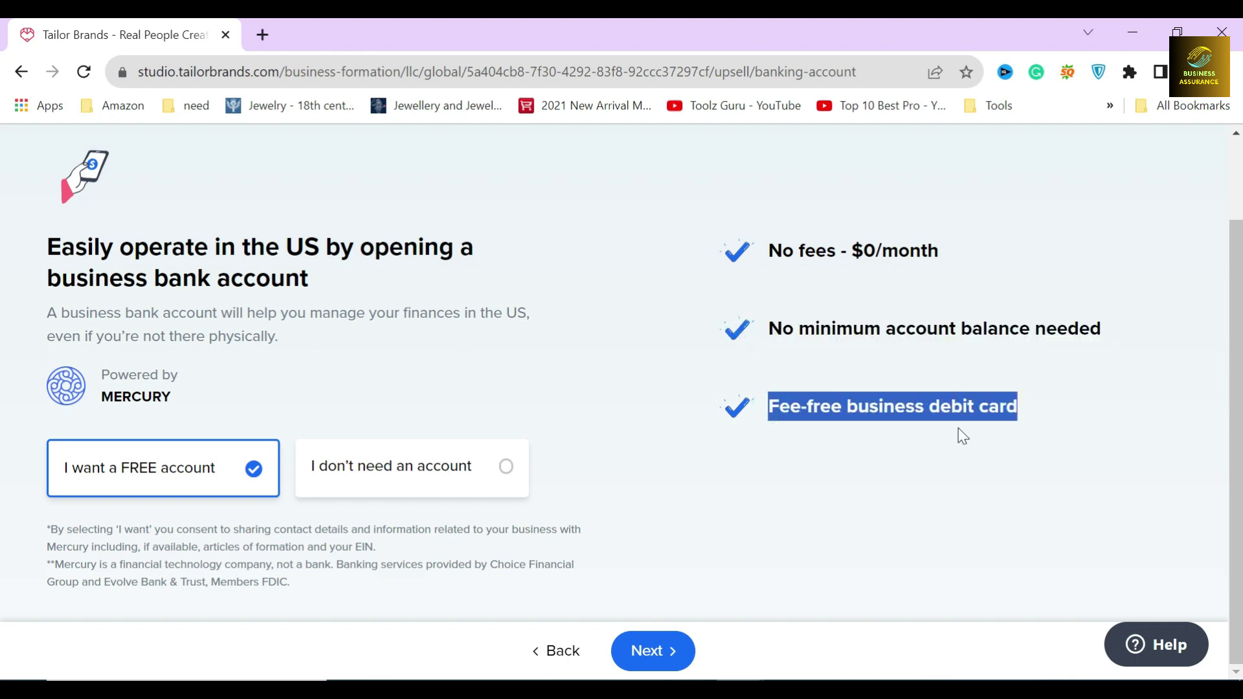
{"action": "left_click", "coordinate": [731, 370]}
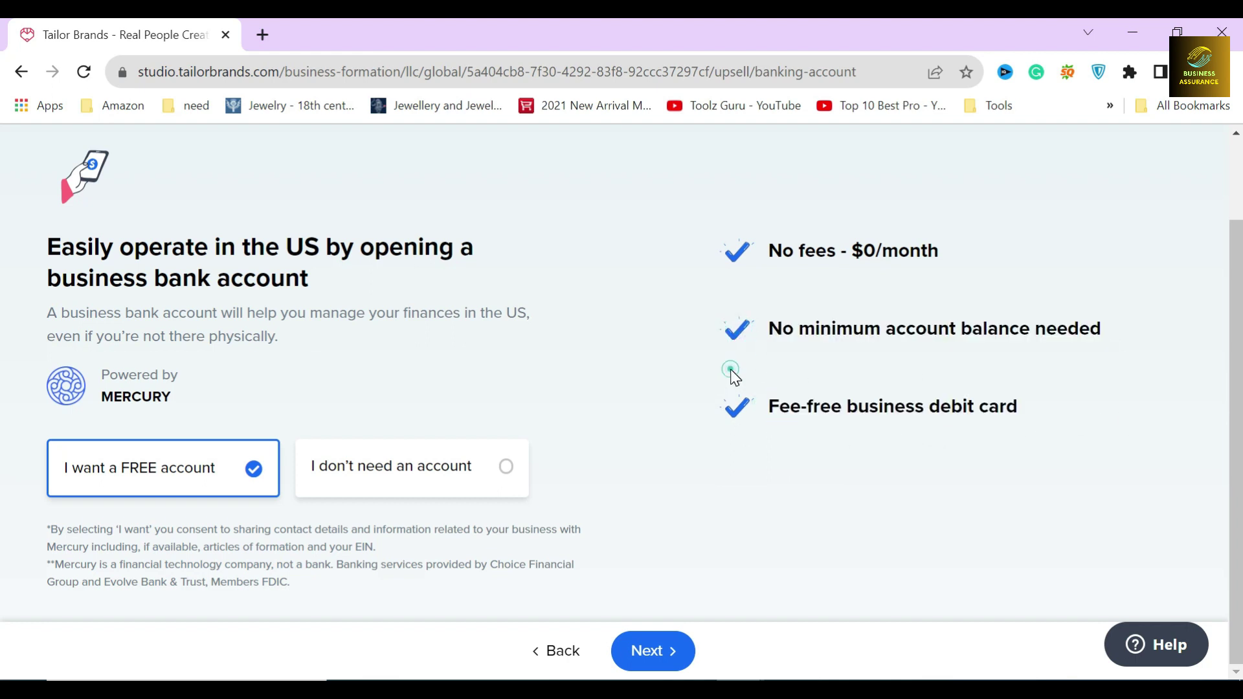
{"action": "left_click", "coordinate": [445, 446]}
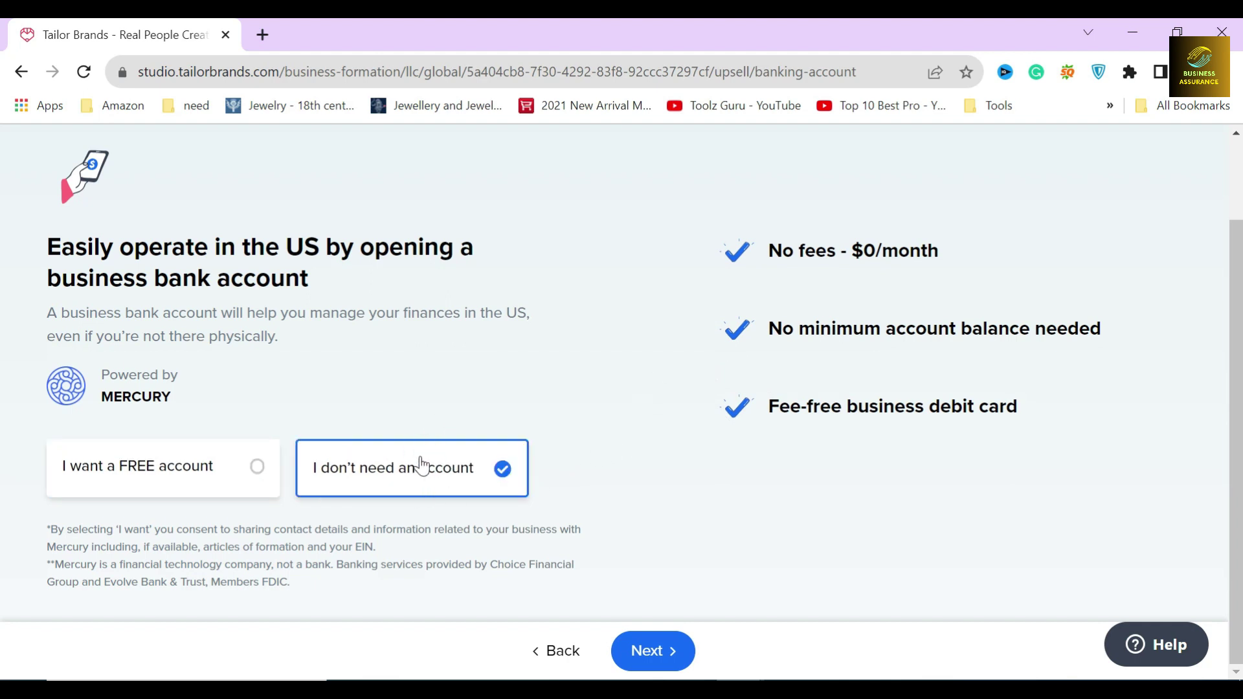
{"action": "left_click", "coordinate": [638, 644]}
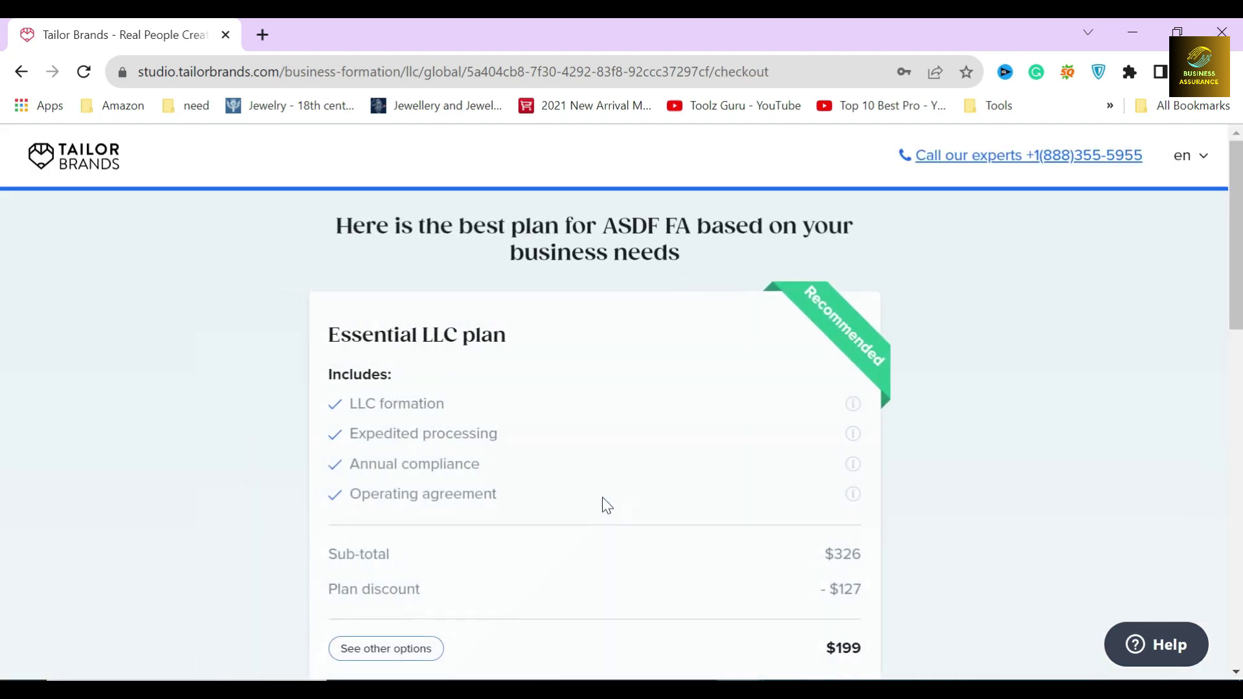
Step: Review the recommended Essential LLC plan and the order total on the checkout page
{"action": "triple_click", "coordinate": [477, 338]}
{"action": "left_click", "coordinate": [488, 359]}
{"action": "scroll", "coordinate": [627, 449], "scroll_direction": "down", "scroll_amount": 5}
{"action": "scroll", "coordinate": [591, 326], "scroll_direction": "down", "scroll_amount": 10}
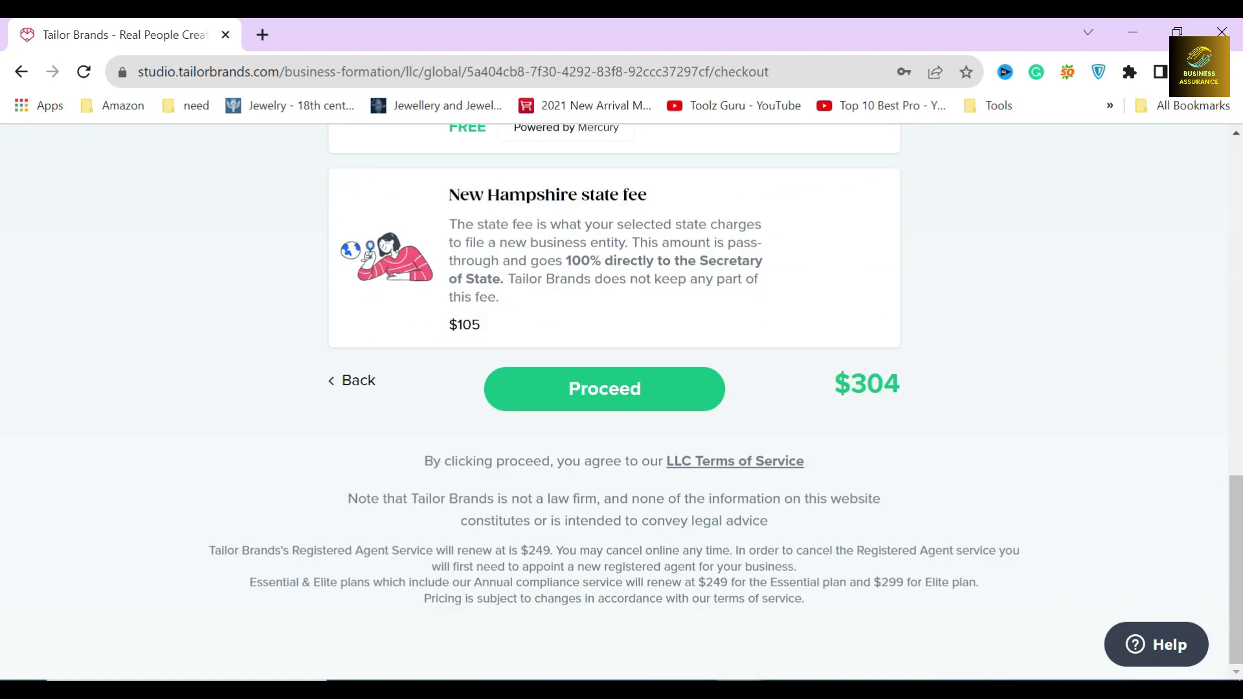
{"action": "left_click_drag", "start_coordinate": [831, 396], "coordinate": [912, 386]}
{"action": "left_click", "coordinate": [802, 391]}
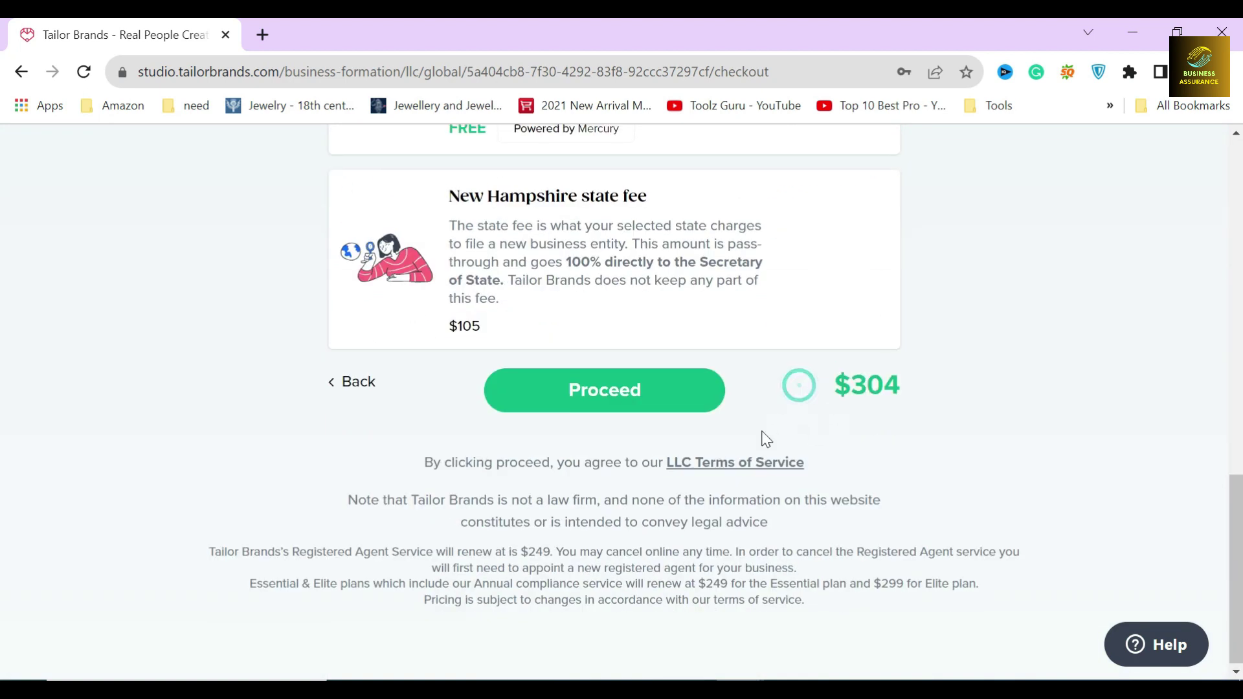
Step: Look over the checkout add-ons and turn off Business banking
{"action": "scroll", "coordinate": [764, 437], "scroll_direction": "up", "scroll_amount": 10}
{"action": "left_click", "coordinate": [289, 446]}
{"action": "scroll", "coordinate": [288, 446], "scroll_direction": "down", "scroll_amount": 5}
{"action": "left_click", "coordinate": [311, 339]}
{"action": "left_click", "coordinate": [848, 435]}
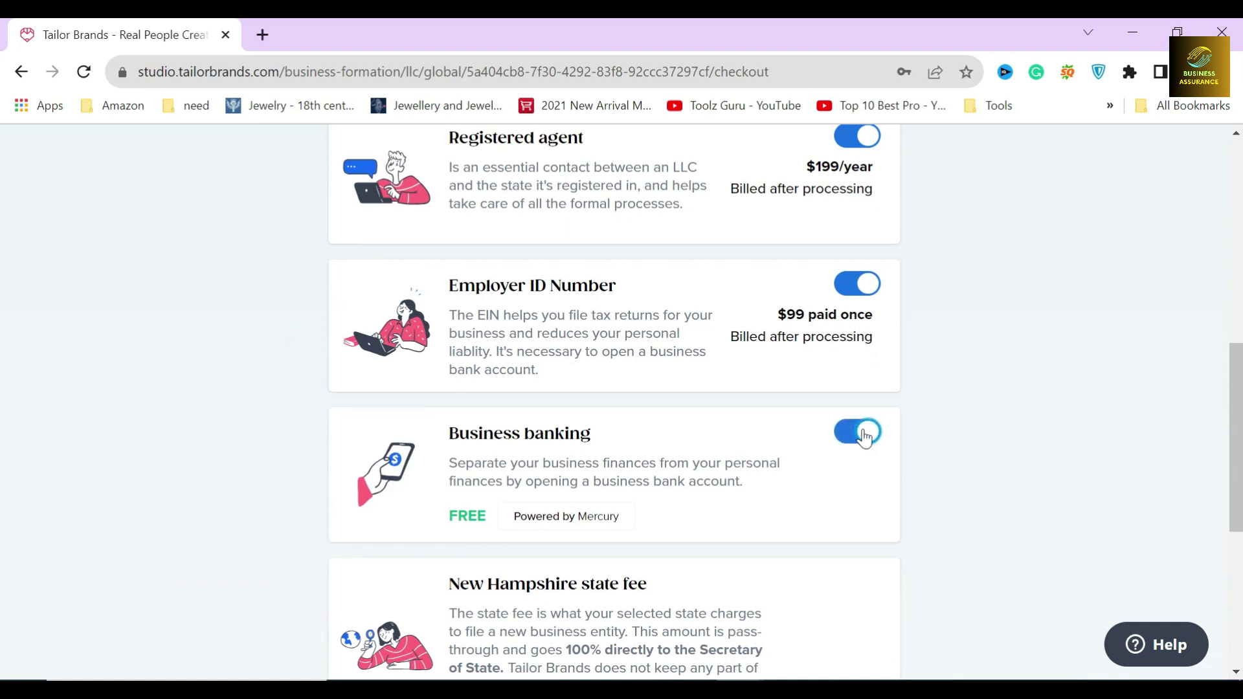
Step: Check the New Hampshire state fee entry and proceed with the order to the payment method choice
{"action": "scroll", "coordinate": [775, 438], "scroll_direction": "down", "scroll_amount": 5}
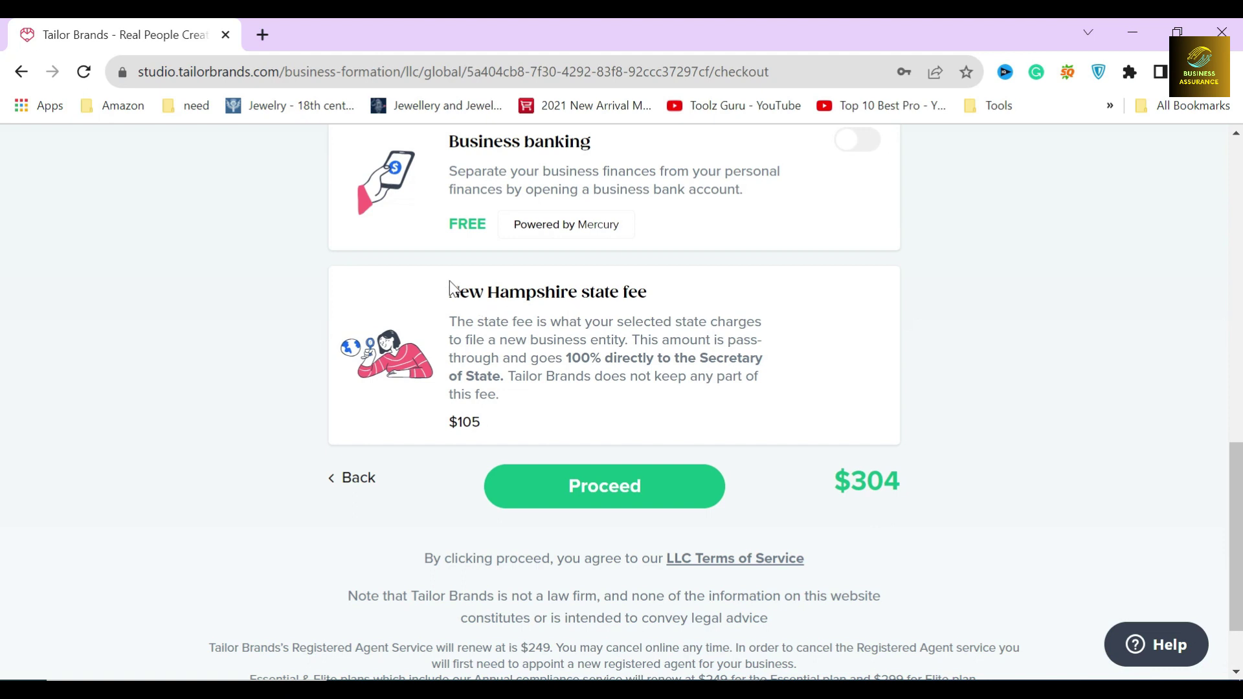
{"action": "left_click_drag", "start_coordinate": [451, 288], "coordinate": [704, 302]}
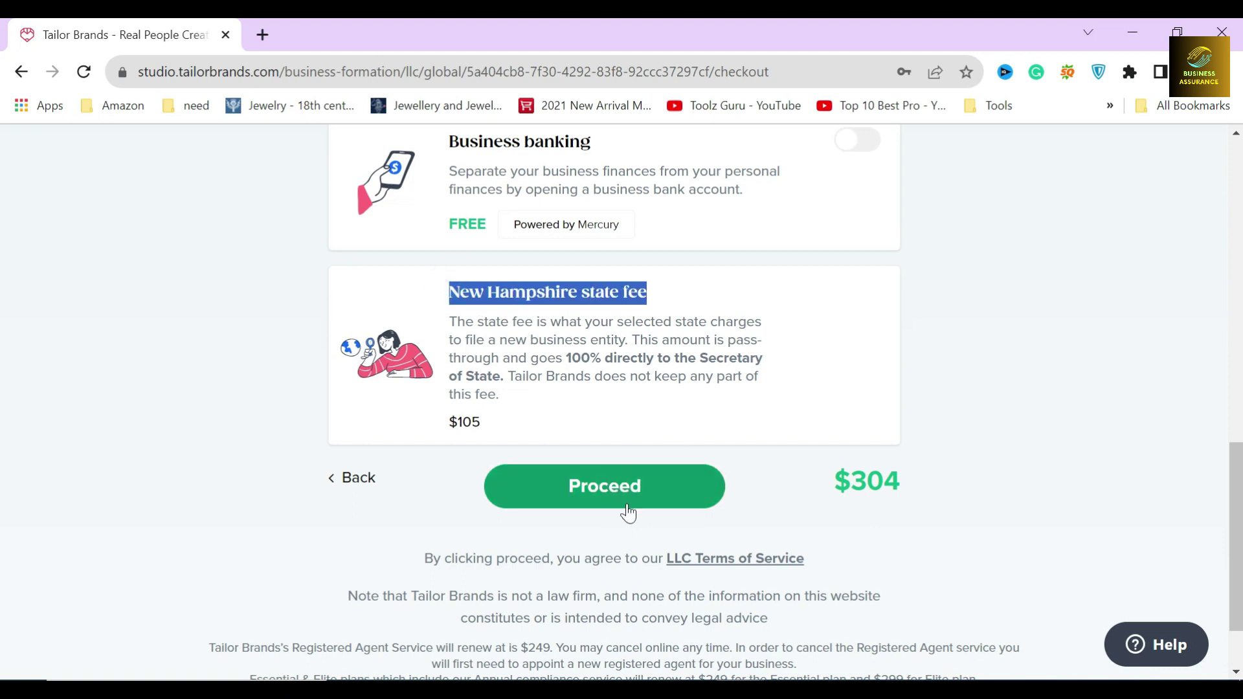
{"action": "left_click", "coordinate": [449, 515]}
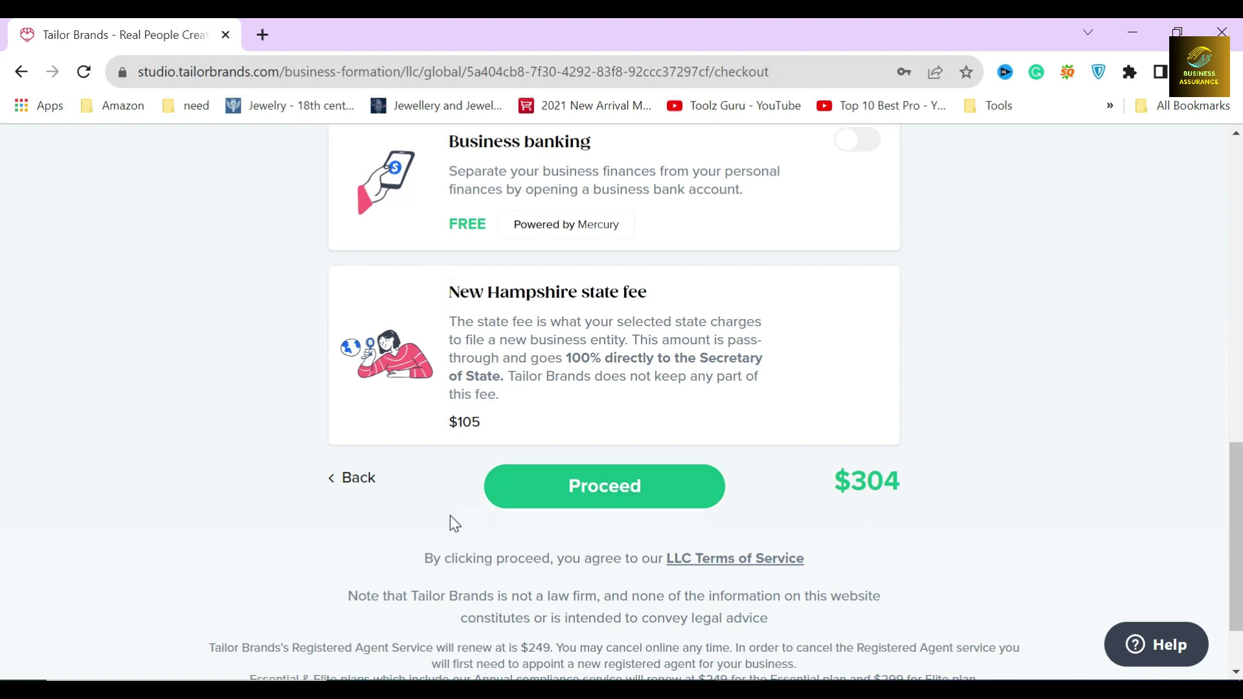
{"action": "left_click", "coordinate": [600, 495]}
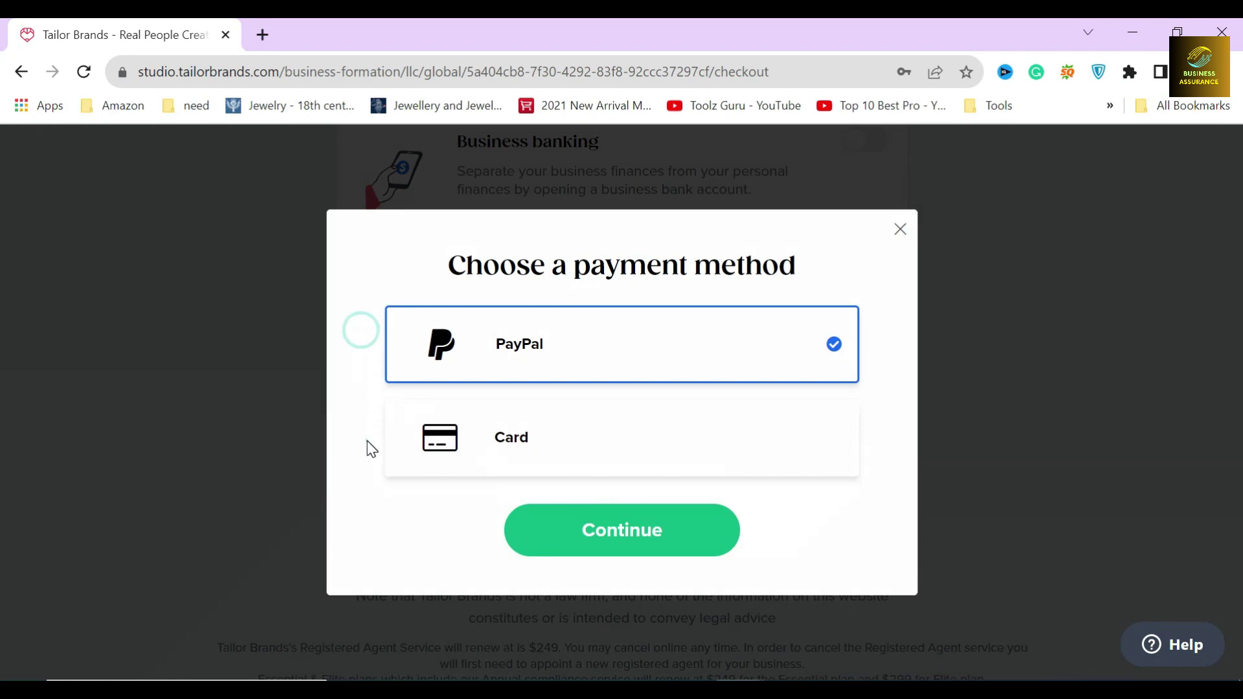
Step: Choose Card as the payment method and continue with the order
{"action": "left_click", "coordinate": [603, 447]}
{"action": "left_click", "coordinate": [625, 547]}
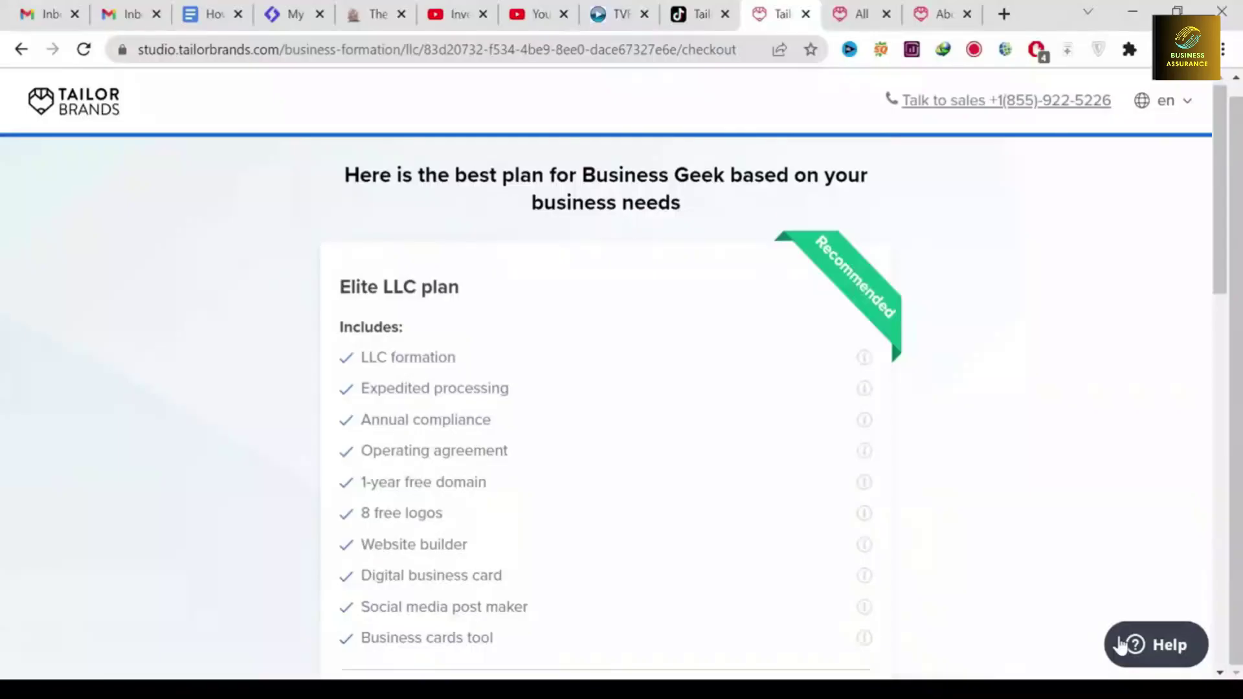
Step: Open the help chat on the Business Geek checkout page and read the bot's welcome messages
{"action": "left_click", "coordinate": [1122, 644]}
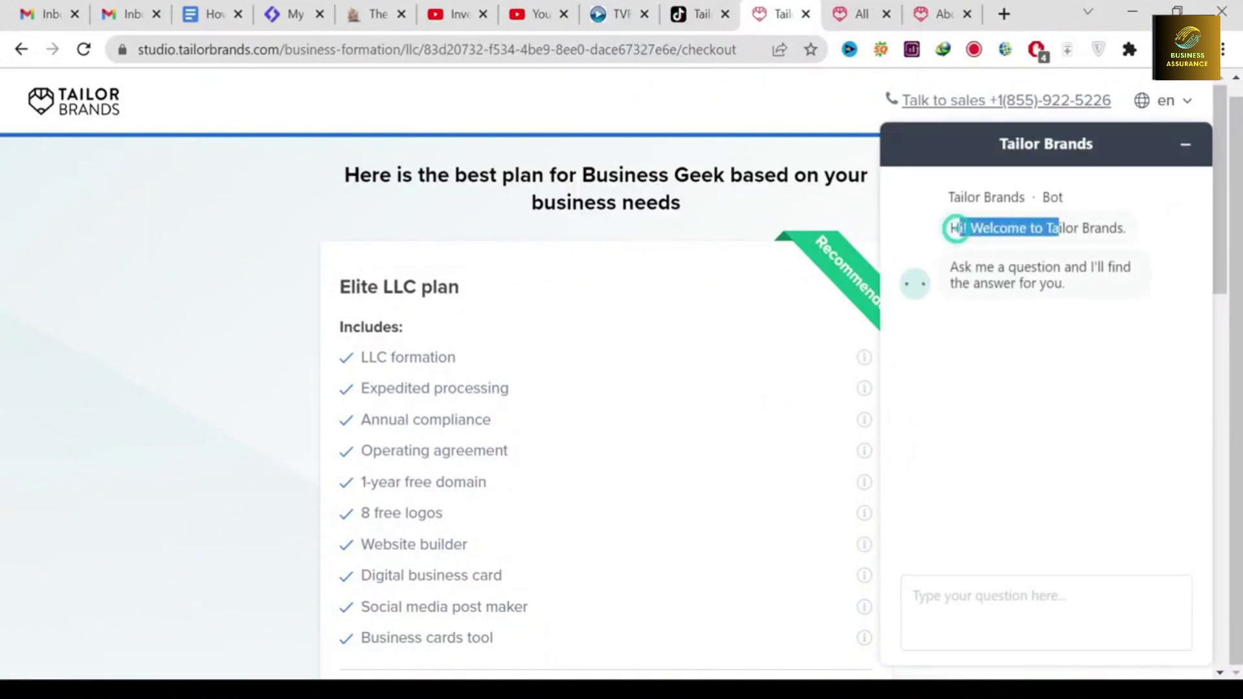
{"action": "left_click_drag", "start_coordinate": [1065, 285], "coordinate": [964, 268]}
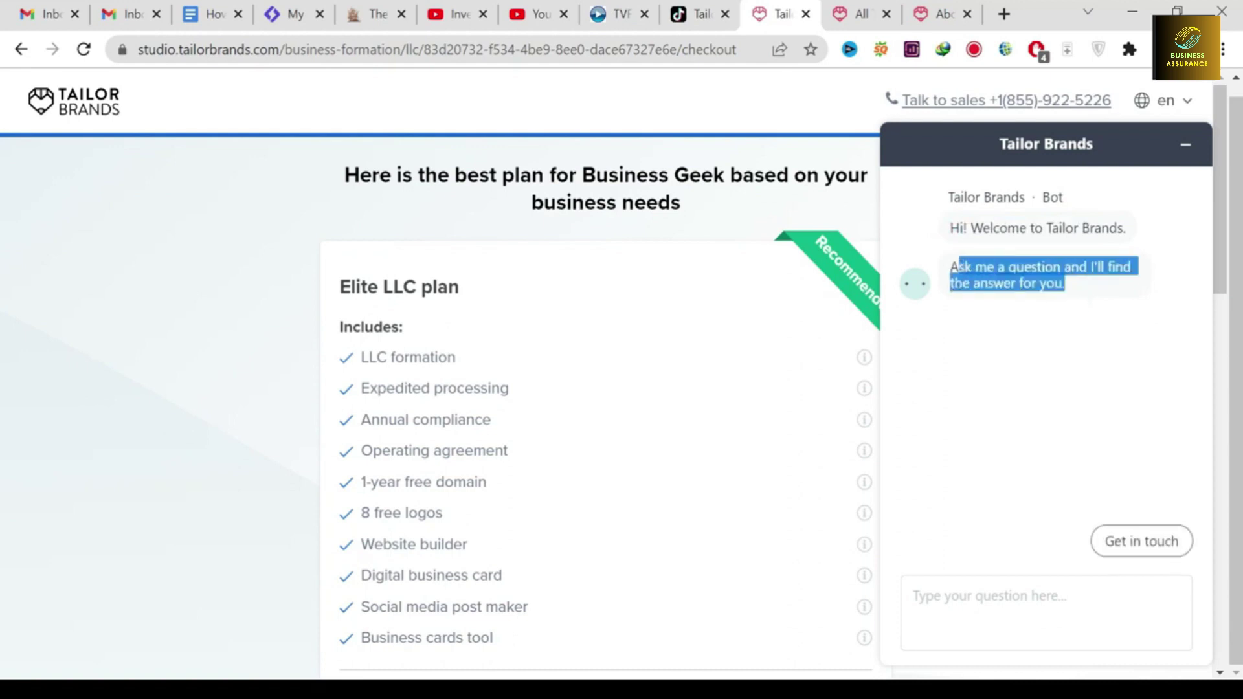
{"action": "left_click", "coordinate": [967, 312]}
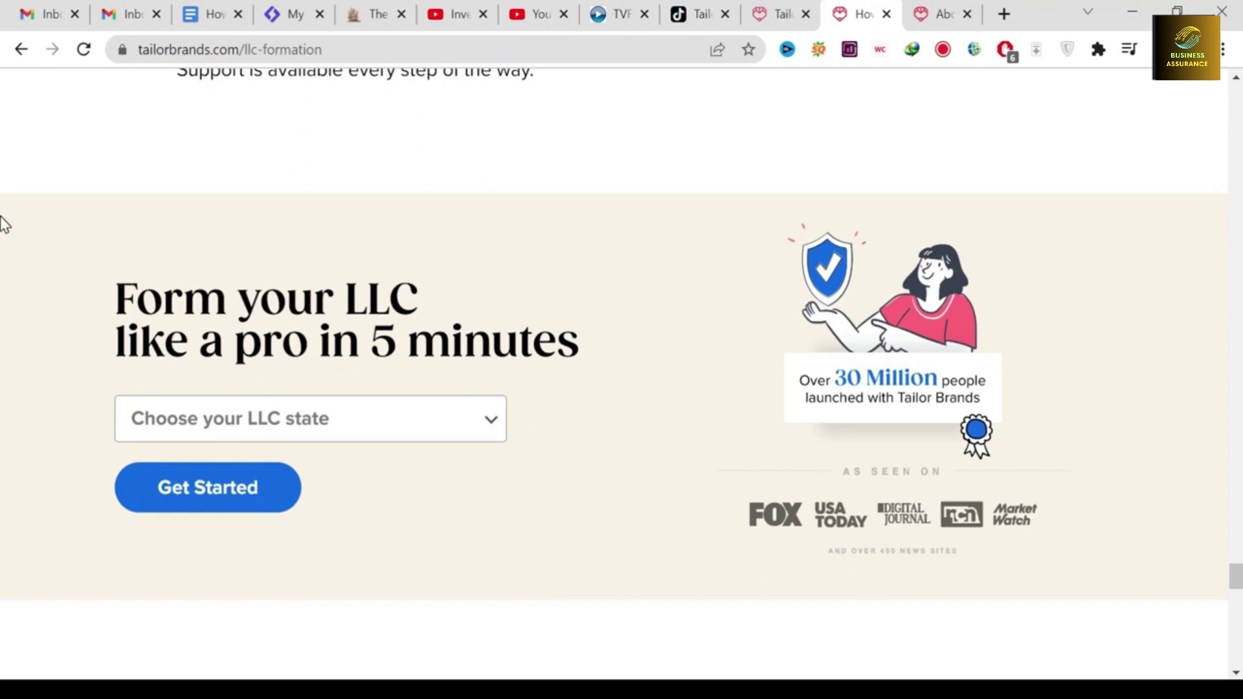
Step: Look back through the LLC formation page, from its closing sign-up banner up to the main heading, reading the banner headlines
{"action": "left_click_drag", "start_coordinate": [115, 298], "coordinate": [579, 343]}
{"action": "left_click", "coordinate": [549, 299]}
{"action": "scroll", "coordinate": [677, 324], "scroll_direction": "up", "scroll_amount": 15}
{"action": "scroll", "coordinate": [673, 320], "scroll_direction": "up", "scroll_amount": 20}
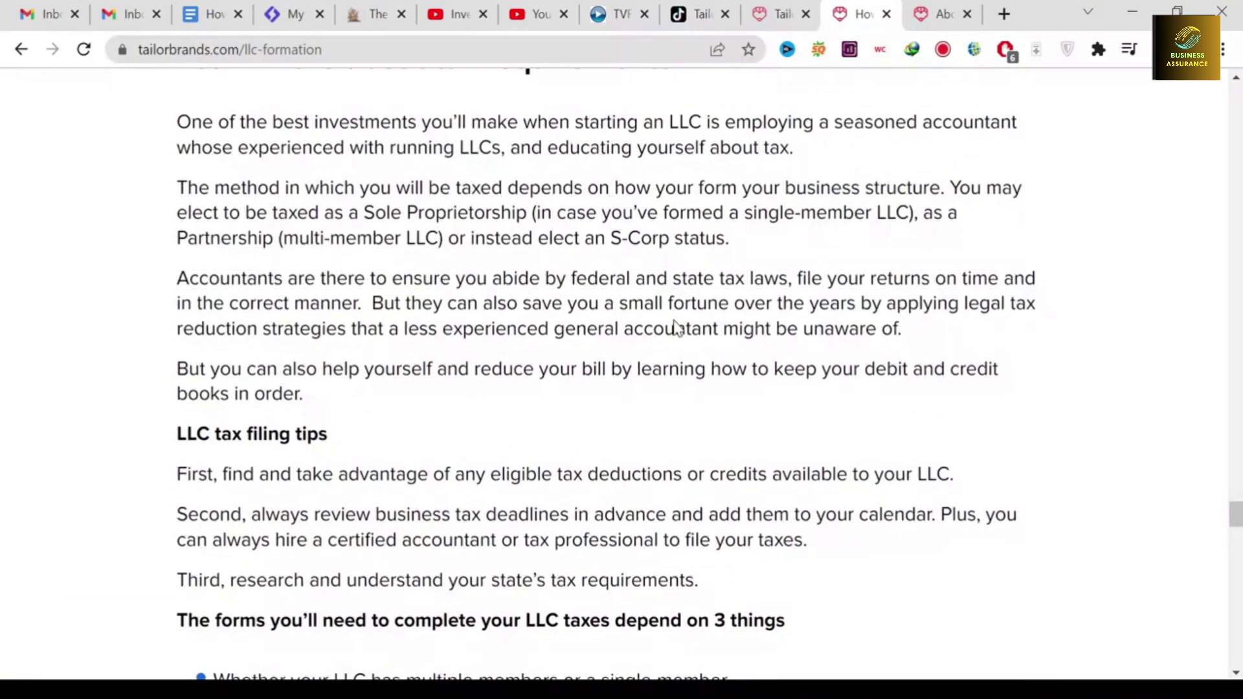
{"action": "scroll", "coordinate": [673, 320], "scroll_direction": "up", "scroll_amount": 20}
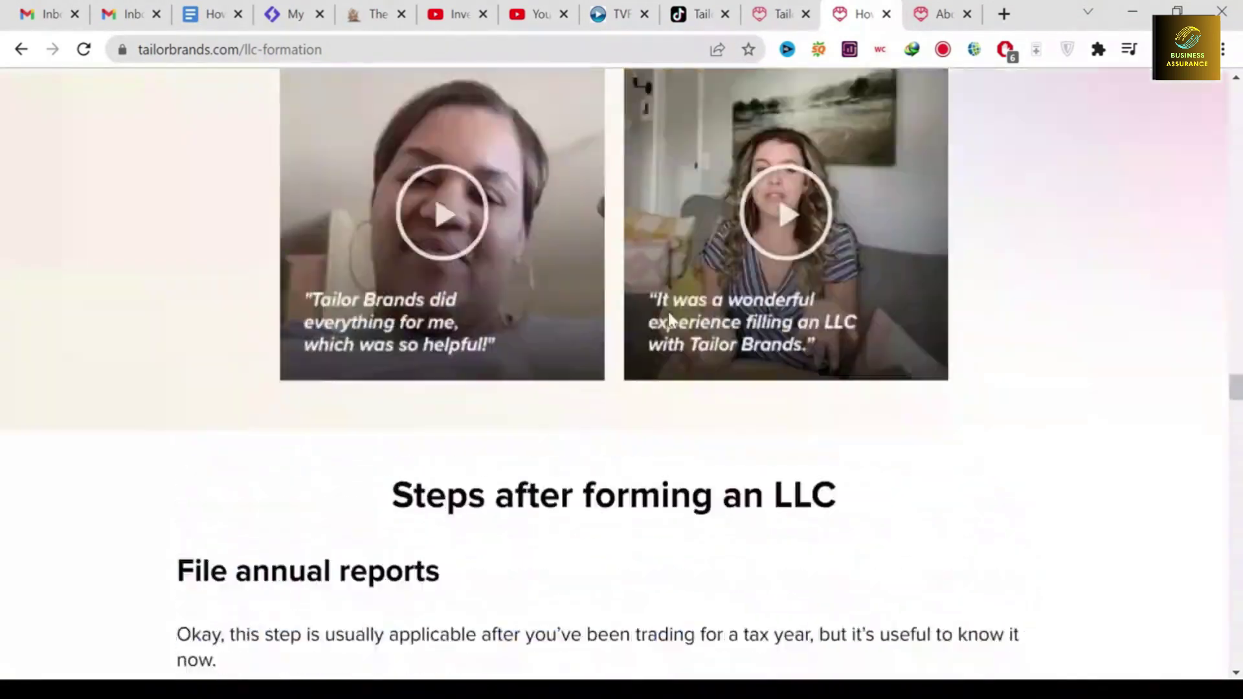
{"action": "scroll", "coordinate": [665, 322], "scroll_direction": "down", "scroll_amount": 2}
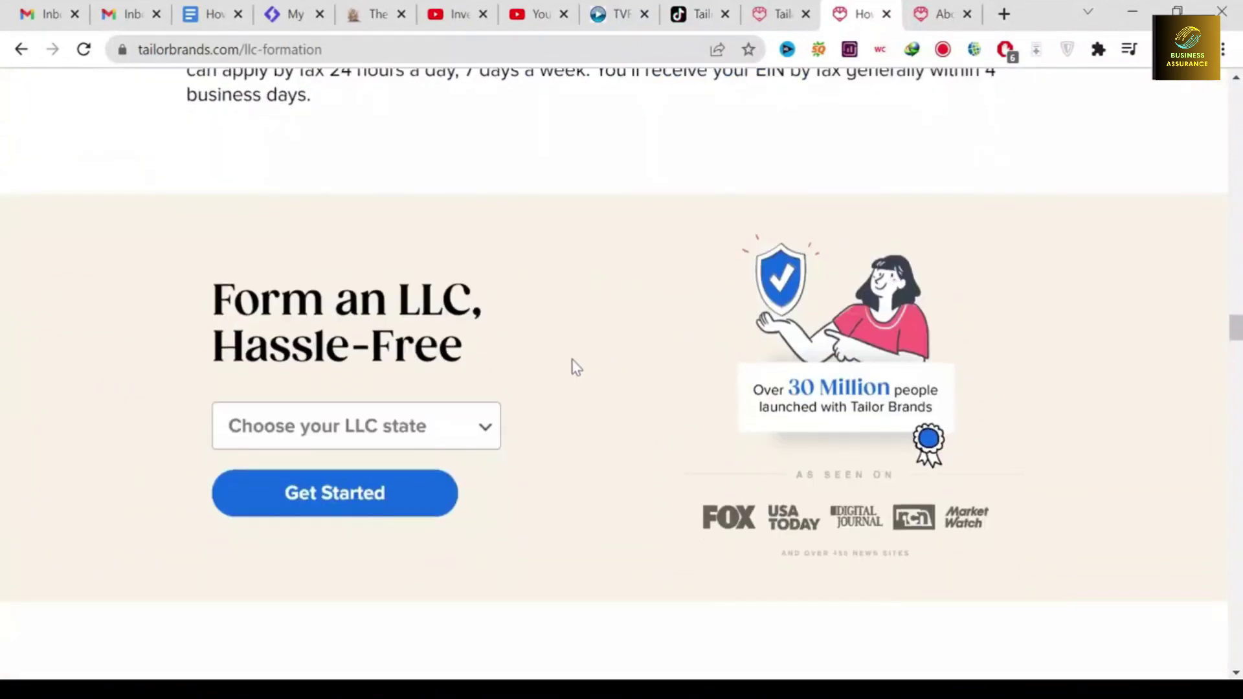
{"action": "left_click_drag", "start_coordinate": [463, 349], "coordinate": [260, 301]}
{"action": "left_click", "coordinate": [513, 315]}
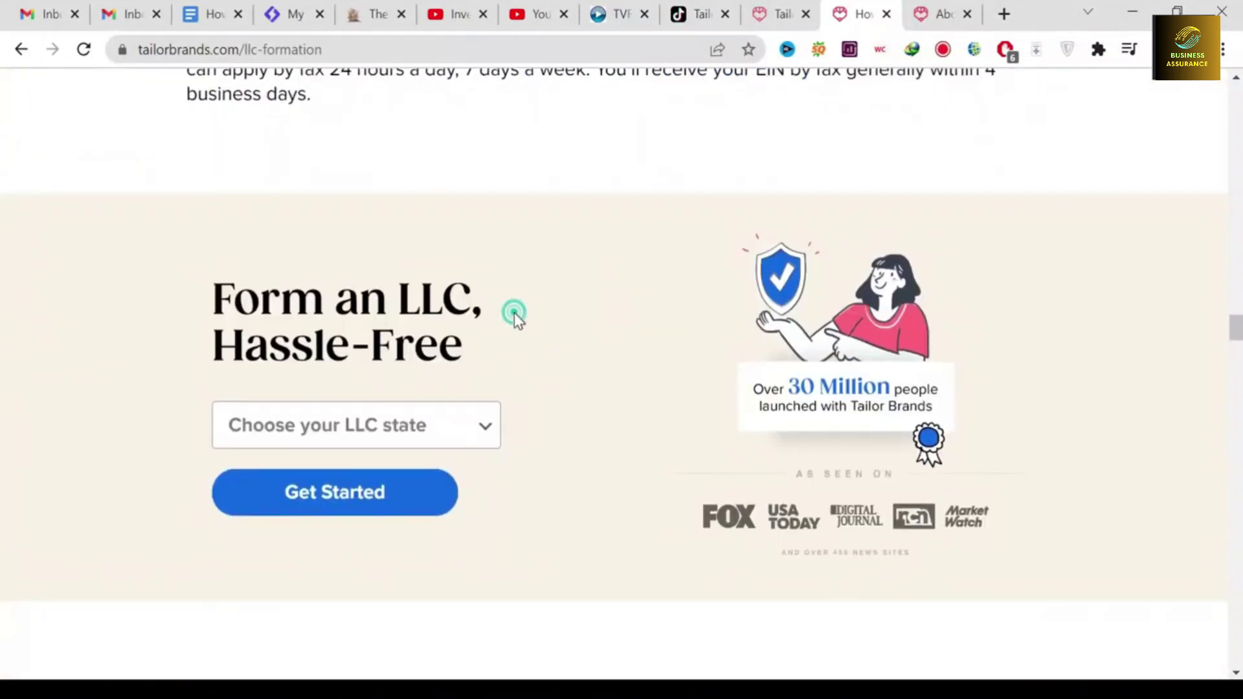
{"action": "scroll", "coordinate": [512, 316], "scroll_direction": "up", "scroll_amount": 15}
{"action": "scroll", "coordinate": [465, 231], "scroll_direction": "up", "scroll_amount": 15}
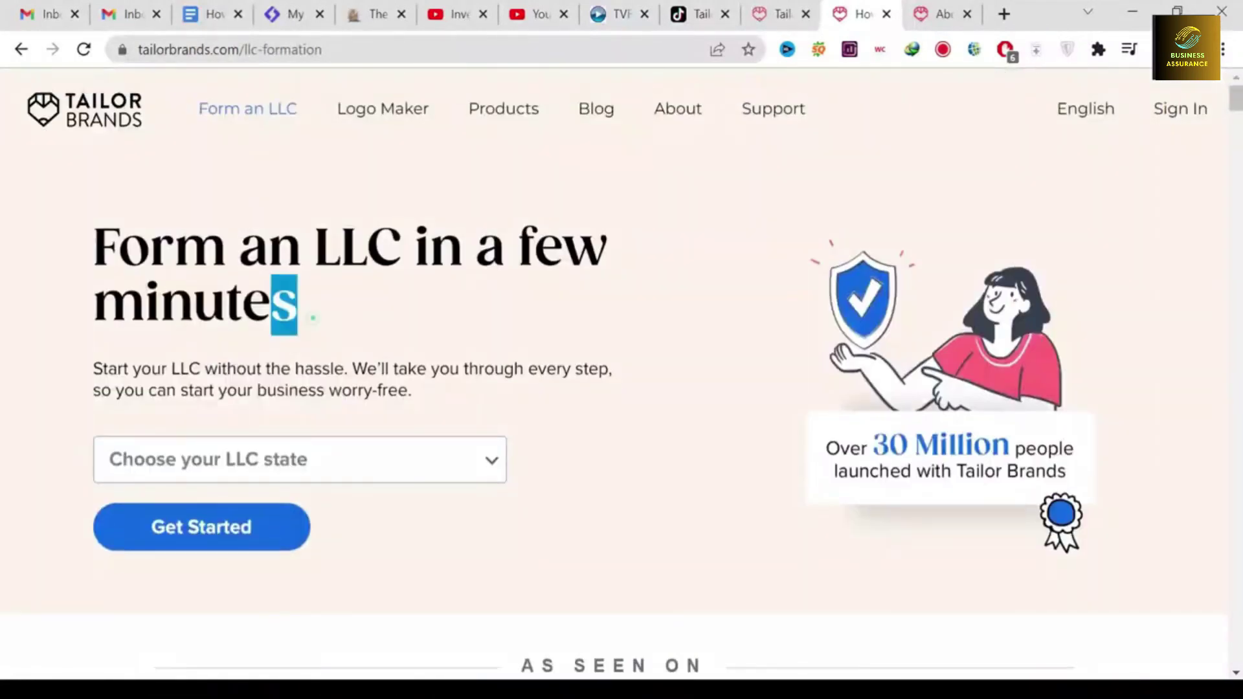
{"action": "left_click_drag", "start_coordinate": [312, 318], "coordinate": [98, 233]}
{"action": "left_click", "coordinate": [360, 294]}
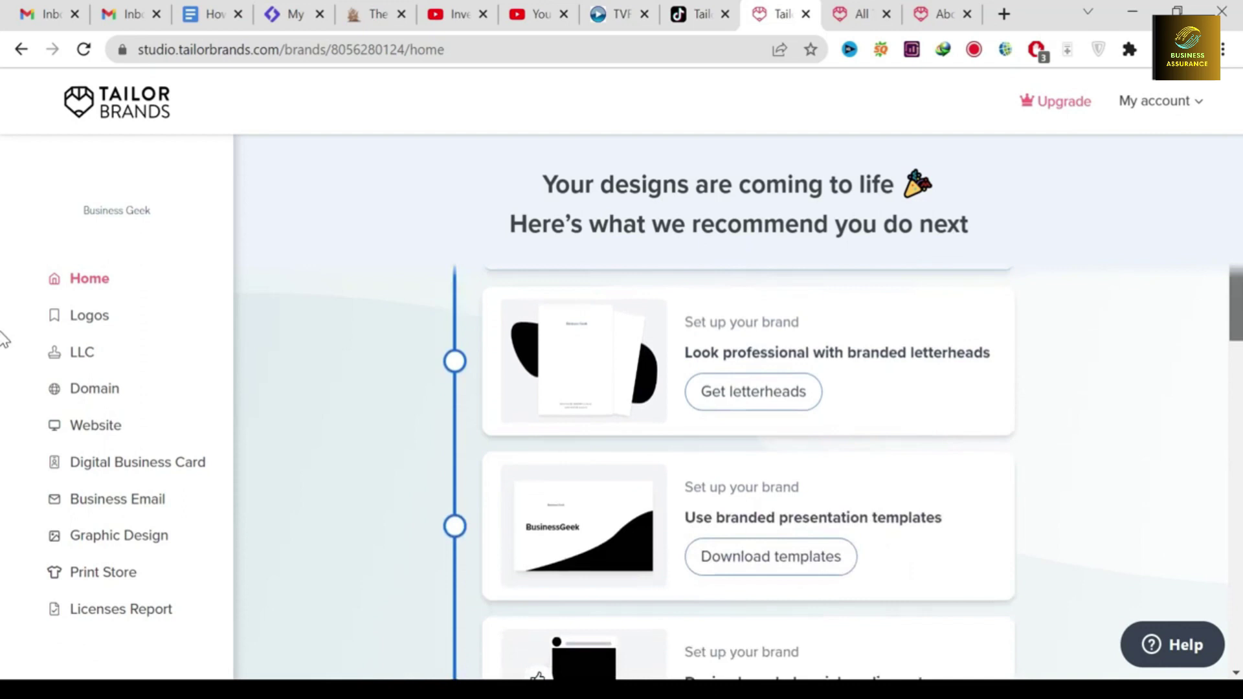
Step: Read the Business Geek brand setup recommendations for letterheads, presentation templates and social media posts
{"action": "left_click_drag", "start_coordinate": [684, 348], "coordinate": [1054, 361]}
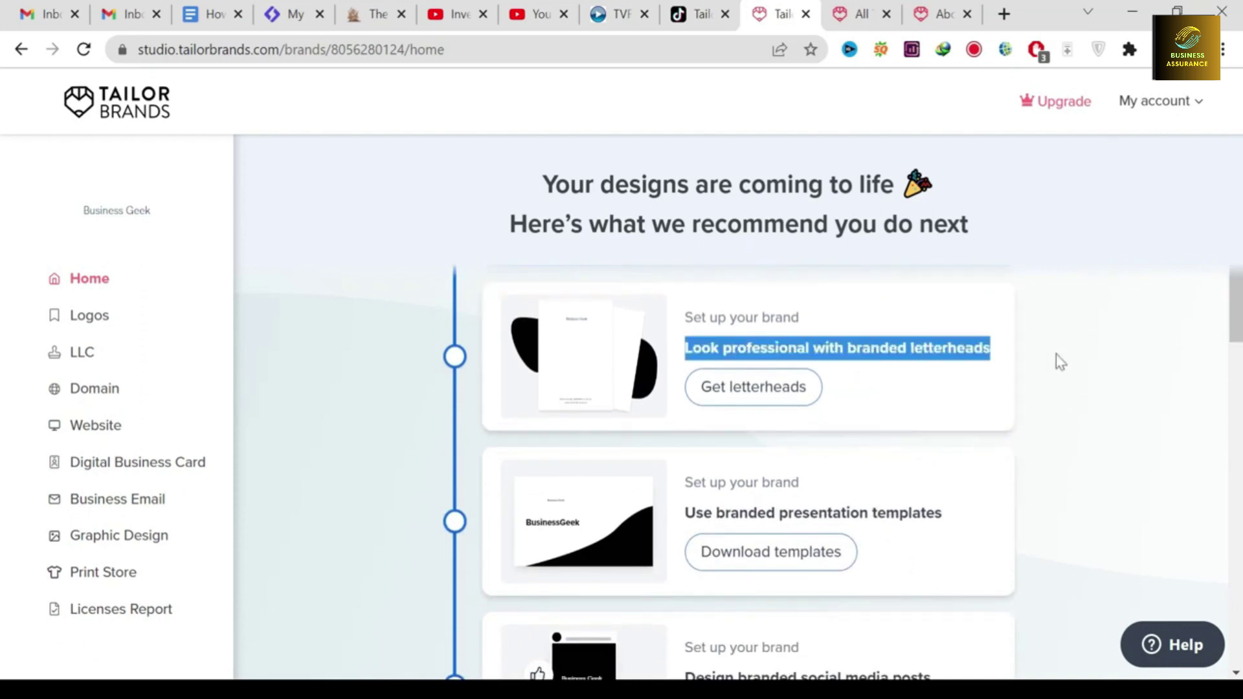
{"action": "left_click", "coordinate": [1058, 359]}
{"action": "scroll", "coordinate": [3, 350], "scroll_direction": "down", "scroll_amount": 1}
{"action": "scroll", "coordinate": [3, 361], "scroll_direction": "down", "scroll_amount": 1}
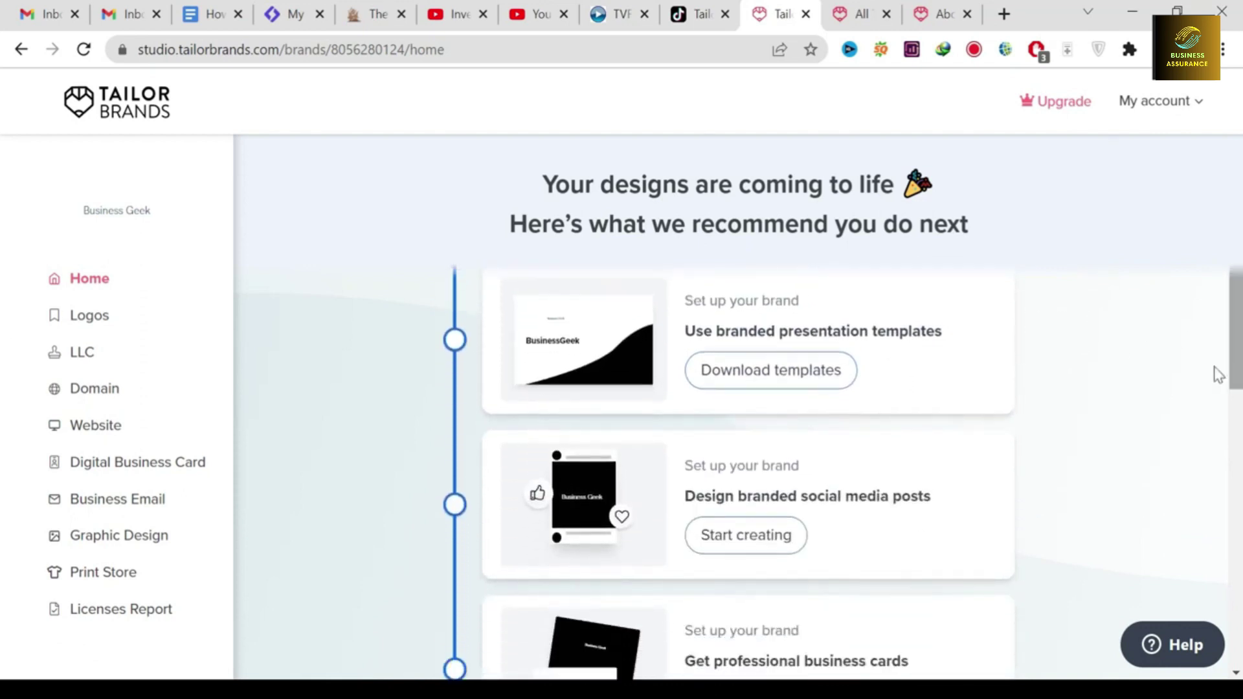
{"action": "left_click_drag", "start_coordinate": [685, 331], "coordinate": [957, 367]}
{"action": "left_click", "coordinate": [957, 368]}
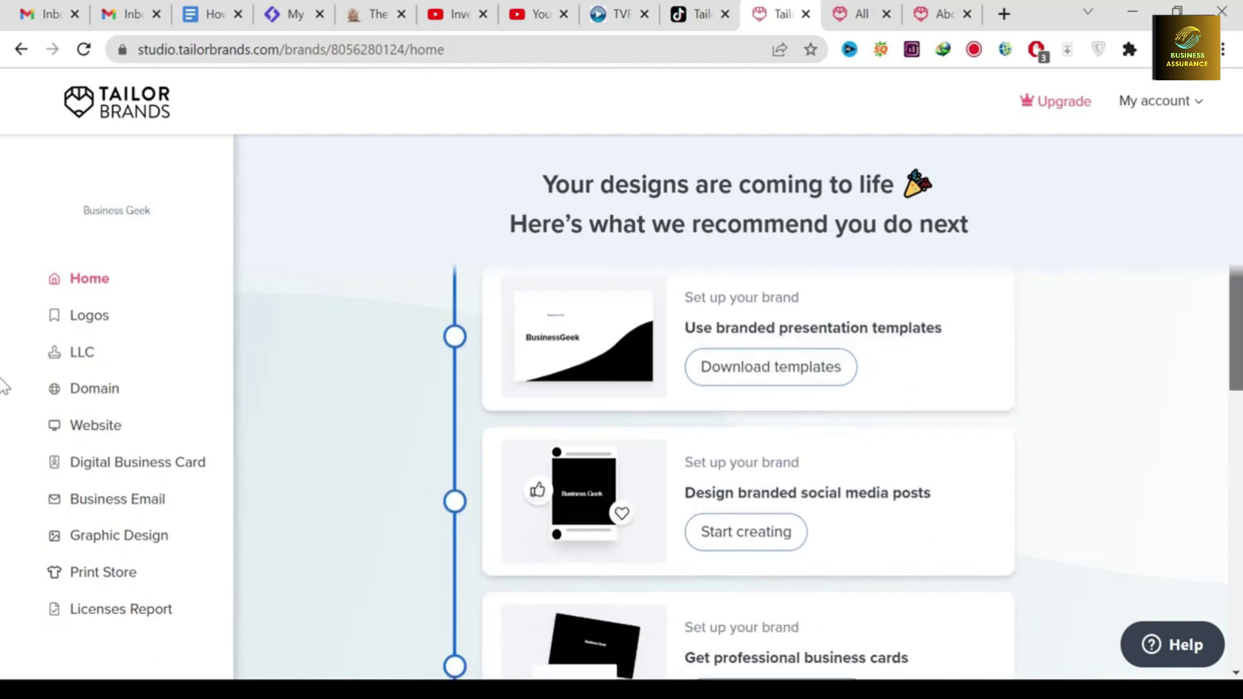
{"action": "scroll", "coordinate": [5, 380], "scroll_direction": "down", "scroll_amount": 3}
{"action": "left_click_drag", "start_coordinate": [995, 421], "coordinate": [934, 328]}
{"action": "left_click", "coordinate": [1049, 397]}
Step: Review the remaining recommendations for logo files, a business bank account and insurance through the end of the list
{"action": "left_click_drag", "start_coordinate": [1238, 409], "coordinate": [1231, 459]}
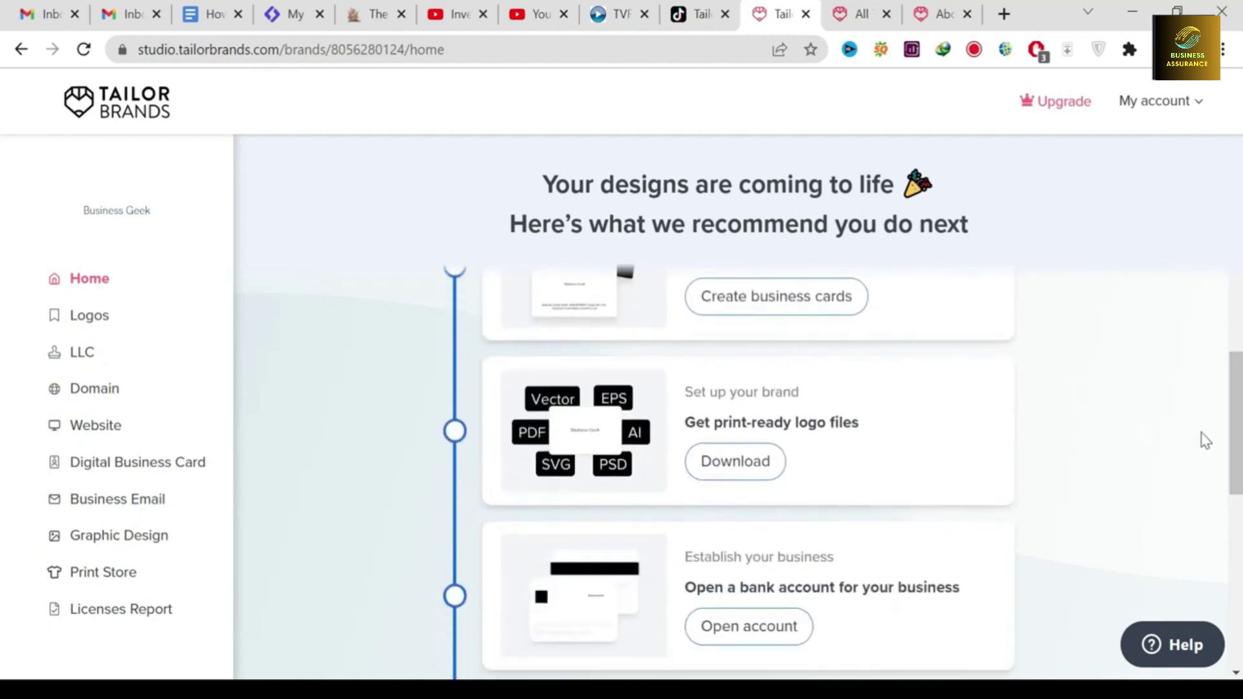
{"action": "scroll", "coordinate": [1205, 440], "scroll_direction": "down", "scroll_amount": 3}
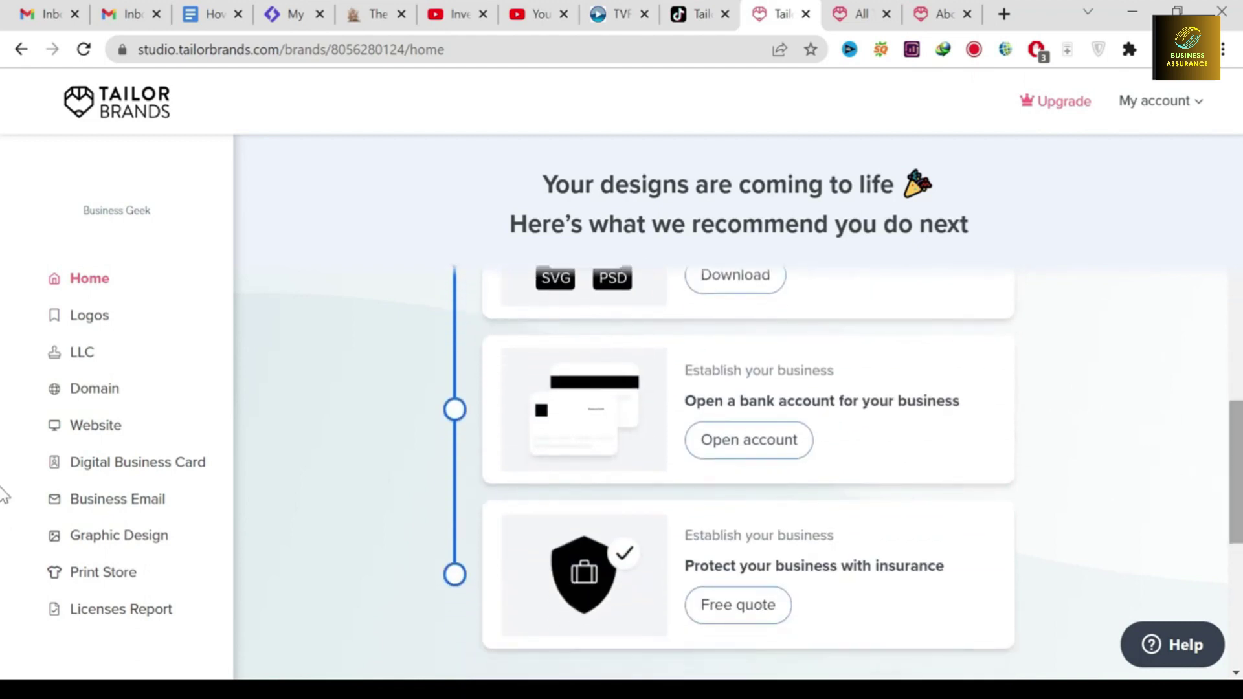
{"action": "scroll", "coordinate": [1012, 389], "scroll_direction": "down", "scroll_amount": 3}
{"action": "scroll", "coordinate": [1174, 503], "scroll_direction": "down", "scroll_amount": 1}
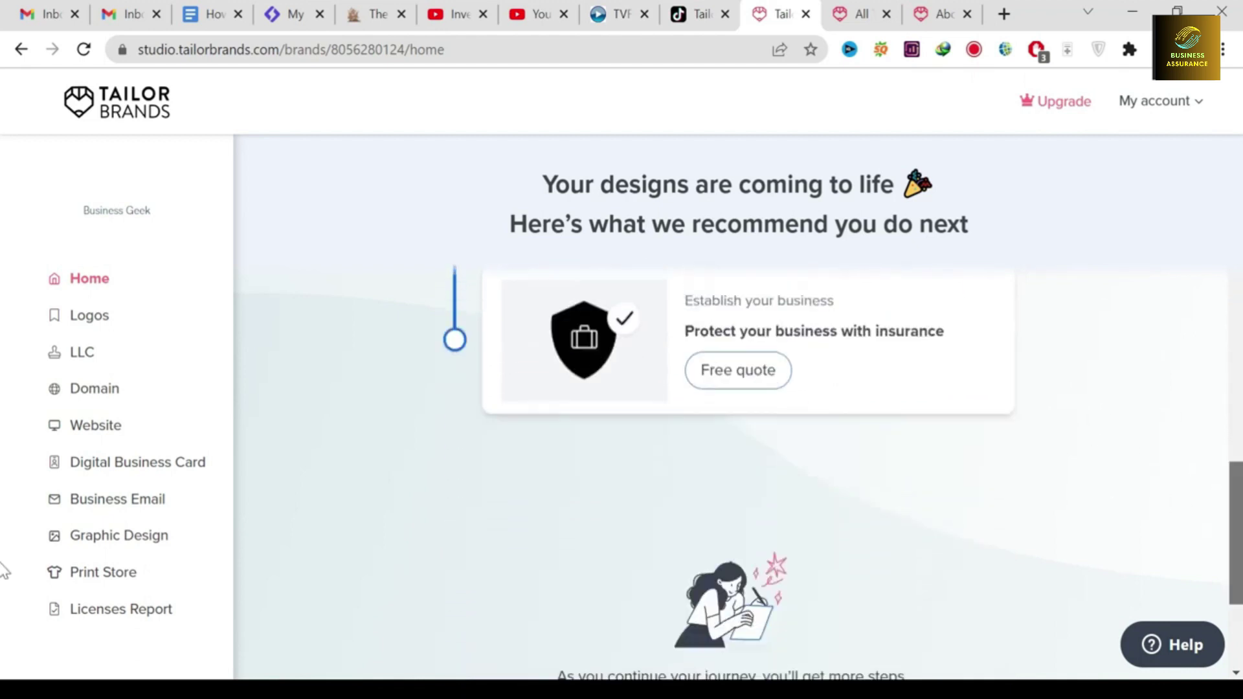
{"action": "scroll", "coordinate": [4, 570], "scroll_direction": "down", "scroll_amount": 4}
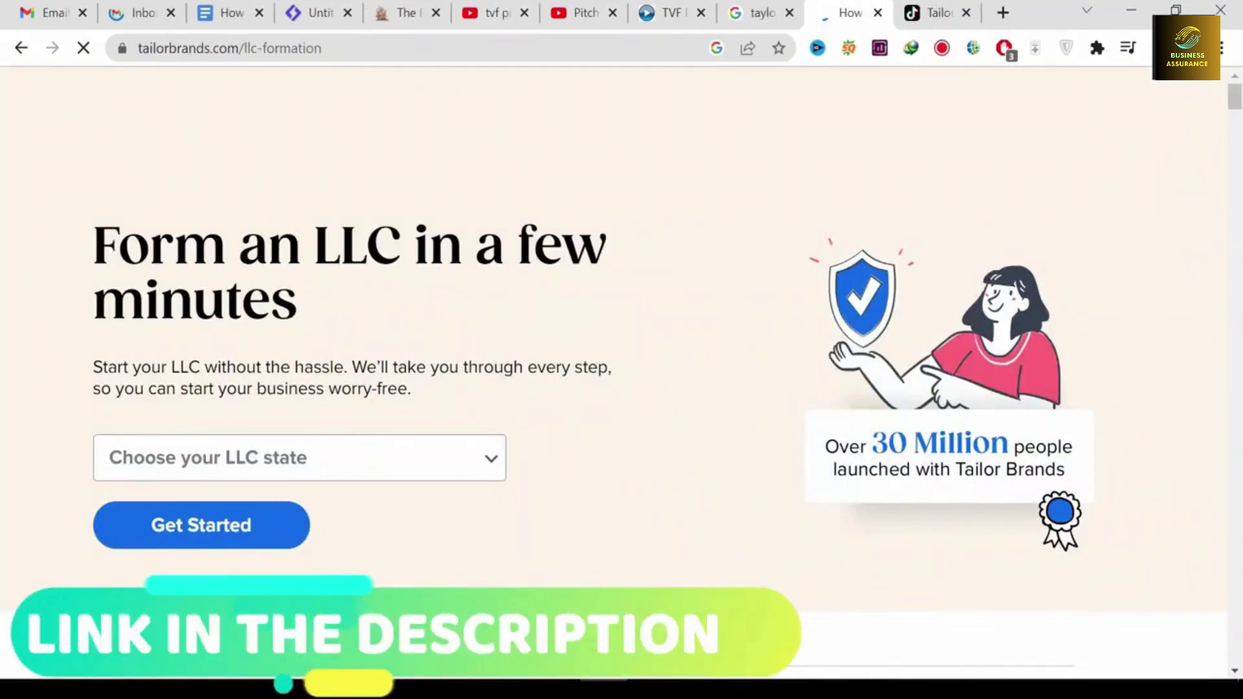